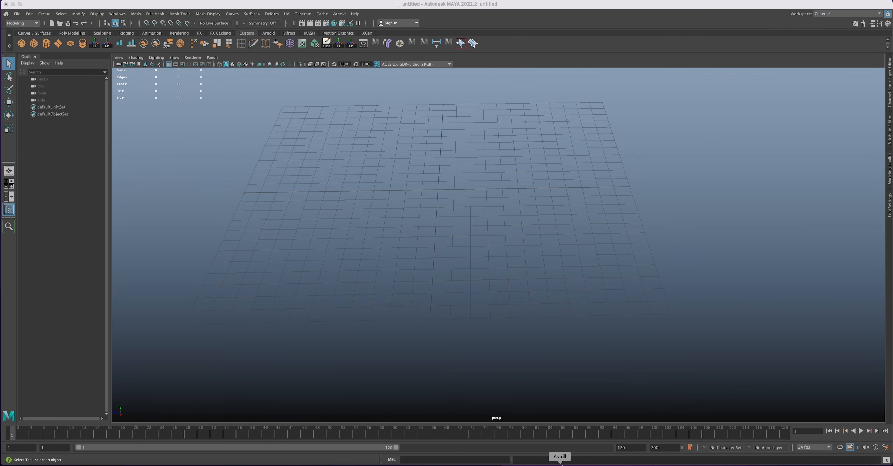
- Examine the button-tufted leather patterns in the chesterfield_ref.jpeg reference sheet, and return to the empty Maya scene
{"action": "left_click", "coordinate": [783, 464]}
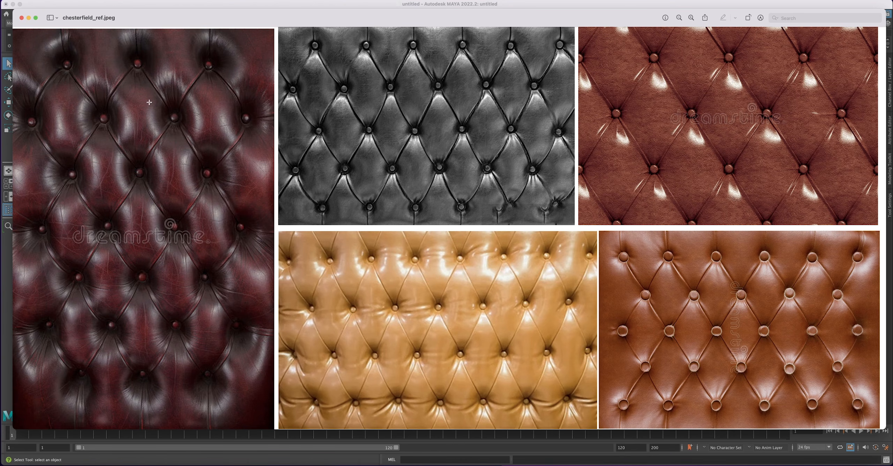
{"action": "left_click", "coordinate": [29, 19]}
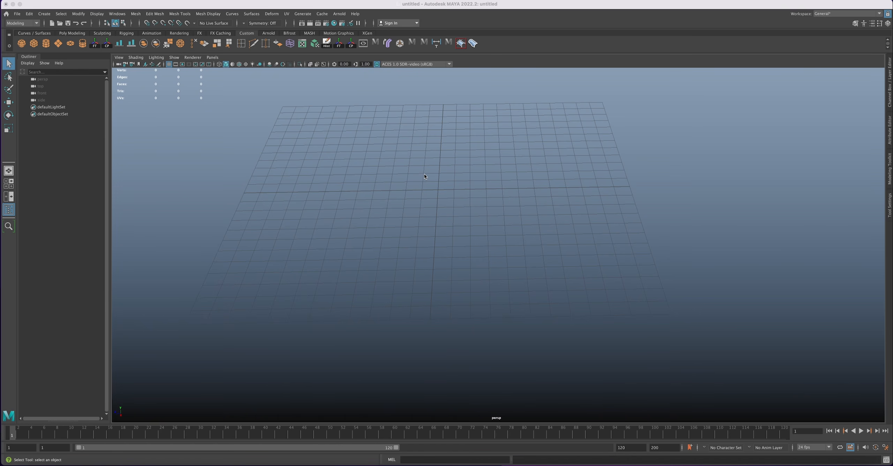
- Create a polygon sphere at the centre of the grid
{"action": "middle_click_drag", "start_coordinate": [467, 152], "coordinate": [422, 147], "text": "alt"}
{"action": "left_click_drag", "start_coordinate": [422, 147], "coordinate": [422, 150], "text": "alt"}
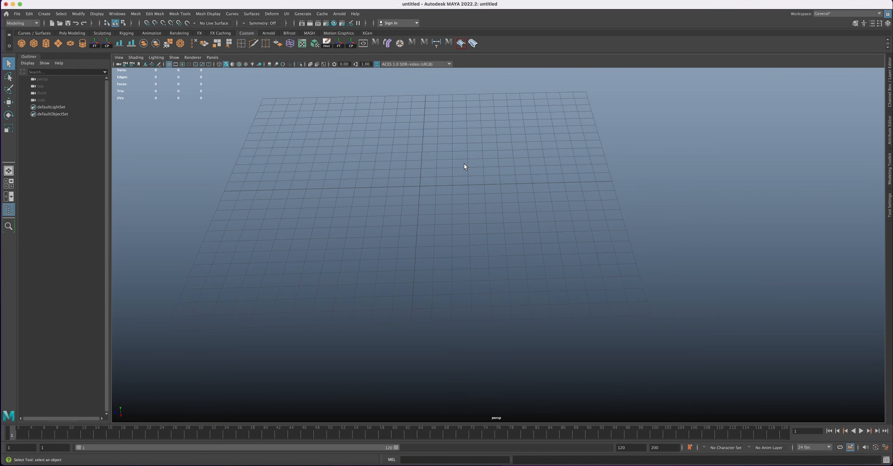
{"action": "left_click", "coordinate": [22, 43]}
{"action": "left_click_drag", "start_coordinate": [496, 231], "coordinate": [449, 213], "text": "alt"}
{"action": "scroll", "coordinate": [486, 233], "scroll_direction": "up", "scroll_amount": 5}
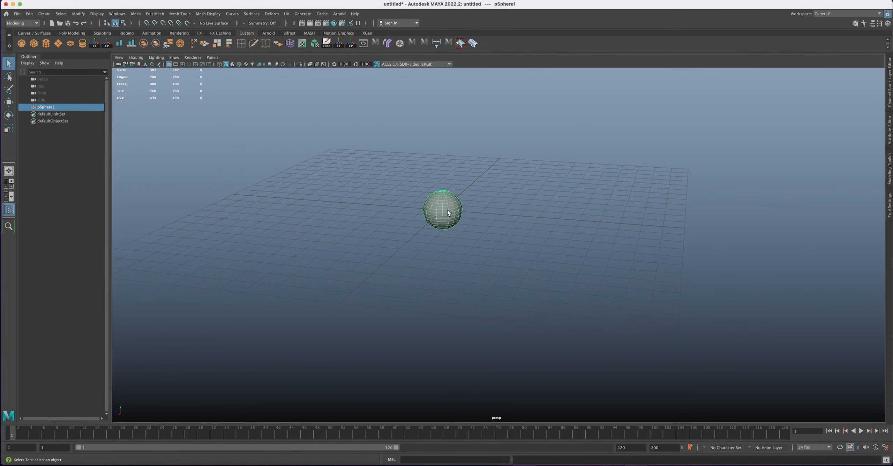
- Rotate the sphere so its poles lie horizontally, setting Rotate X to 90
{"action": "key", "text": "e"}
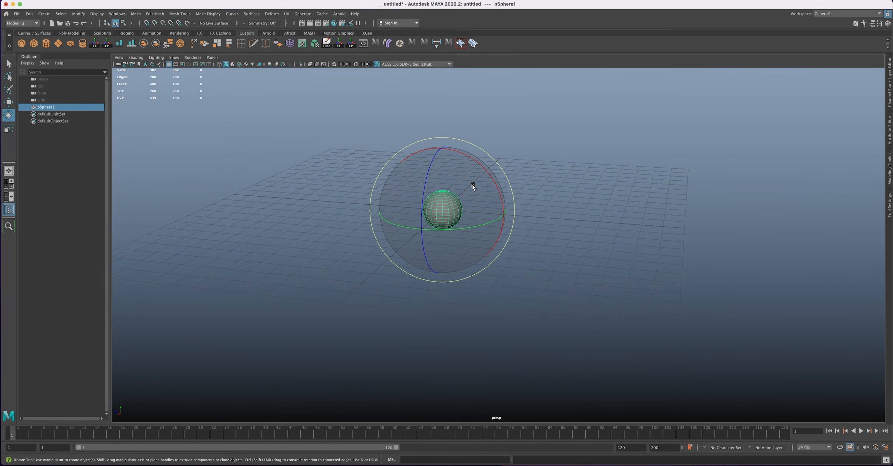
{"action": "left_click_drag", "start_coordinate": [472, 186], "coordinate": [470, 190], "text": "alt"}
{"action": "left_click_drag", "start_coordinate": [440, 134], "coordinate": [497, 168]}
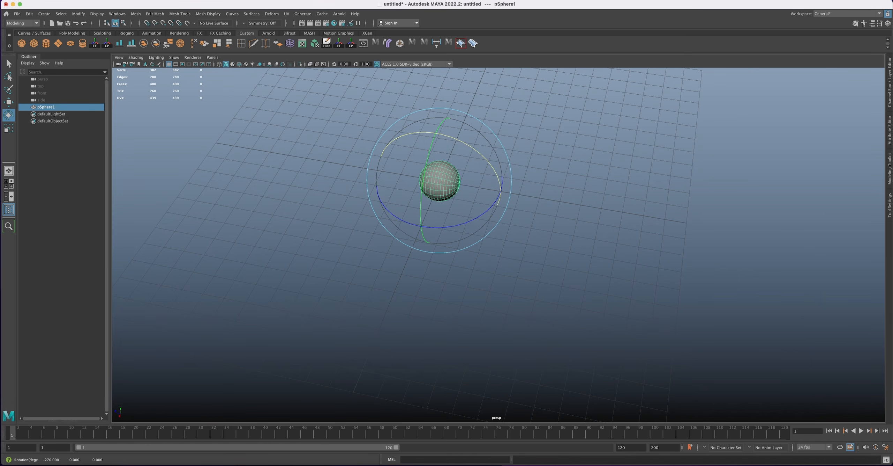
{"action": "left_click", "coordinate": [891, 79]}
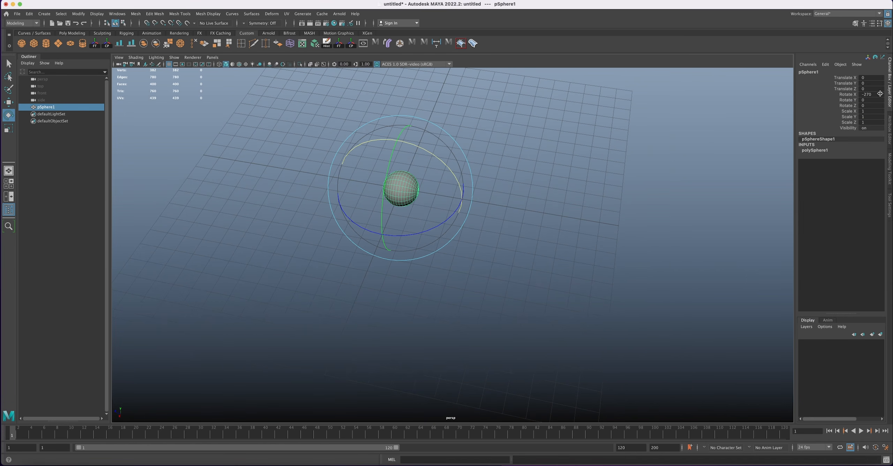
{"action": "left_click", "coordinate": [875, 94]}
{"action": "type", "text": "90"}
{"action": "key", "text": "Return"}
- Scale the sphere to about 2.17 and stretch it along its pole axis to a Scale Y of about 2.8
{"action": "left_click", "coordinate": [10, 103]}
{"action": "mouse_move", "coordinate": [434, 236]}
{"action": "left_mouse_down", "text": "alt"}
{"action": "mouse_move", "coordinate": [406, 193]}
{"action": "mouse_move", "coordinate": [406, 219]}
{"action": "mouse_move", "coordinate": [430, 235]}
{"action": "left_mouse_up", "text": "alt"}
{"action": "key", "text": "r"}
{"action": "left_click_drag", "start_coordinate": [328, 214], "coordinate": [312, 213]}
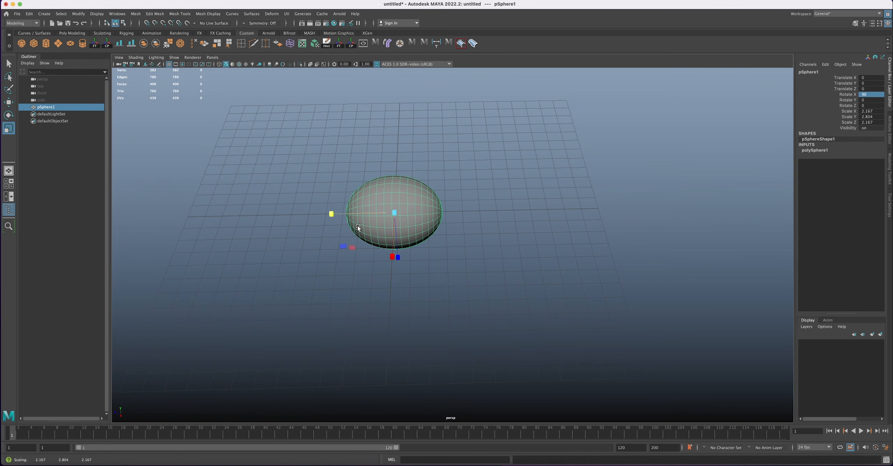
- Select the lengthwise edge loop over the top of the sphere, leaving out the two edges nearest each pole
{"action": "left_click_drag", "start_coordinate": [386, 232], "coordinate": [462, 197], "text": "alt"}
{"action": "right_click_drag", "start_coordinate": [427, 183], "coordinate": [425, 164]}
{"action": "double_click", "coordinate": [429, 184]}
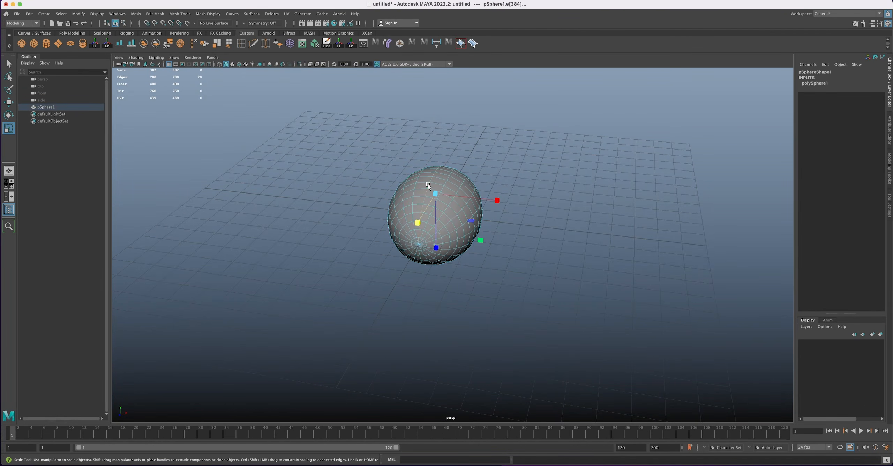
{"action": "left_click_drag", "start_coordinate": [457, 199], "coordinate": [412, 190], "text": "alt"}
{"action": "right_click_drag", "start_coordinate": [439, 194], "coordinate": [507, 223], "text": "alt"}
{"action": "left_click_drag", "start_coordinate": [506, 223], "coordinate": [487, 224], "text": "alt"}
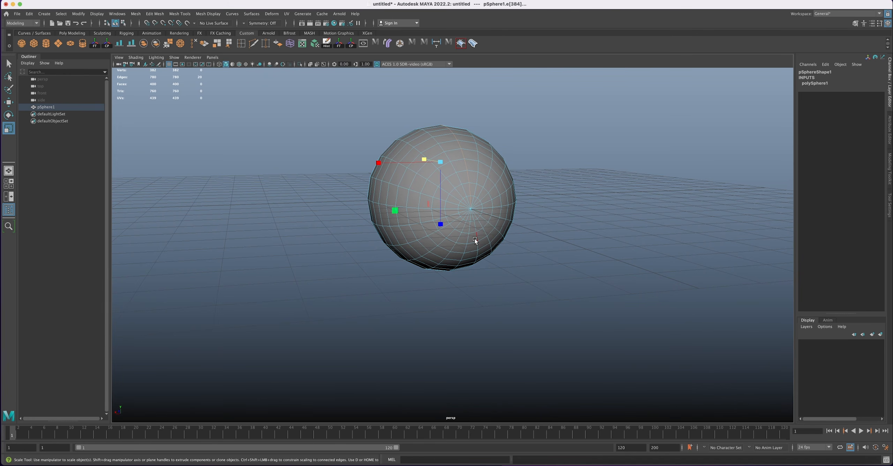
{"action": "left_click_drag", "start_coordinate": [453, 236], "coordinate": [491, 188]}
{"action": "left_click_drag", "start_coordinate": [492, 191], "coordinate": [488, 194]}
{"action": "left_click_drag", "start_coordinate": [451, 204], "coordinate": [515, 209], "text": "alt"}
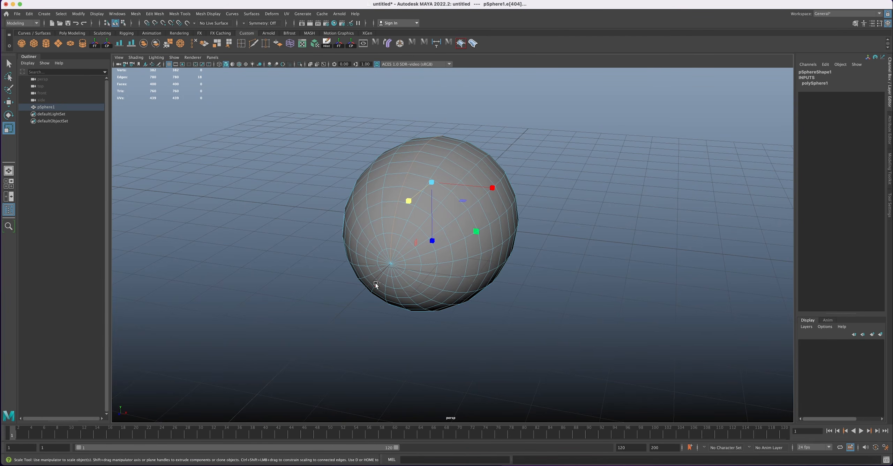
{"action": "left_click_drag", "start_coordinate": [395, 256], "coordinate": [396, 256], "text": "ctrl"}
{"action": "left_click_drag", "start_coordinate": [495, 256], "coordinate": [486, 263], "text": "alt"}
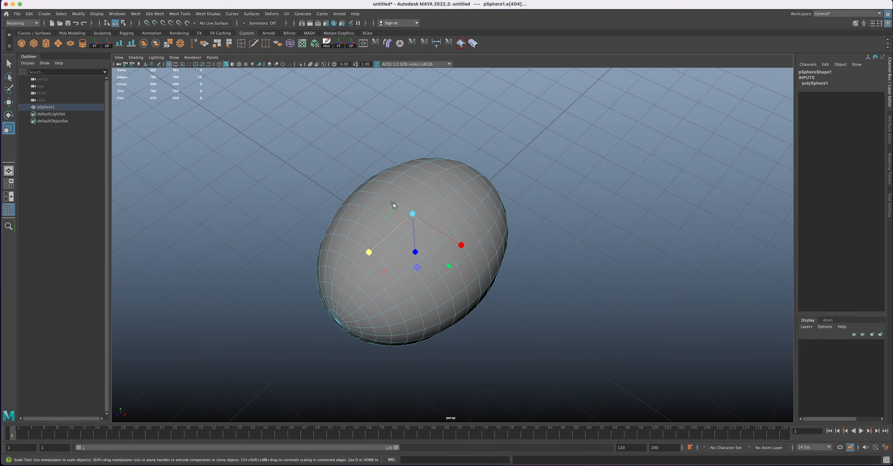
{"action": "left_click_drag", "start_coordinate": [490, 171], "coordinate": [451, 196], "text": "alt"}
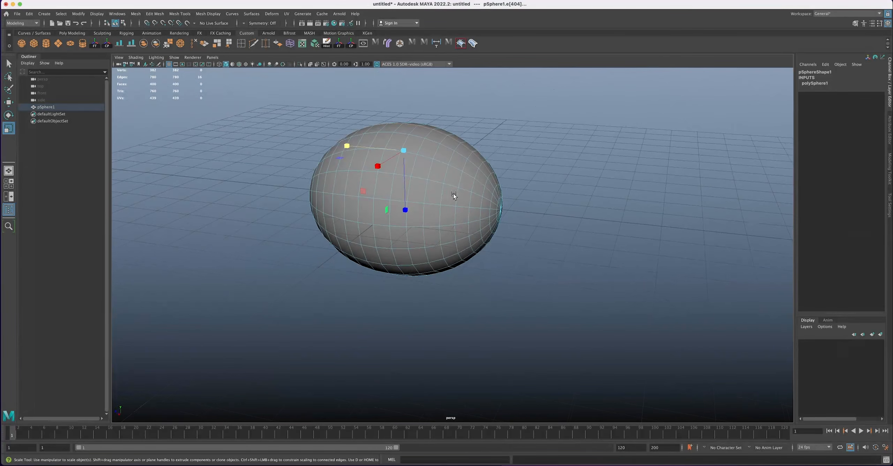
{"action": "left_click_drag", "start_coordinate": [361, 182], "coordinate": [409, 218], "text": "alt"}
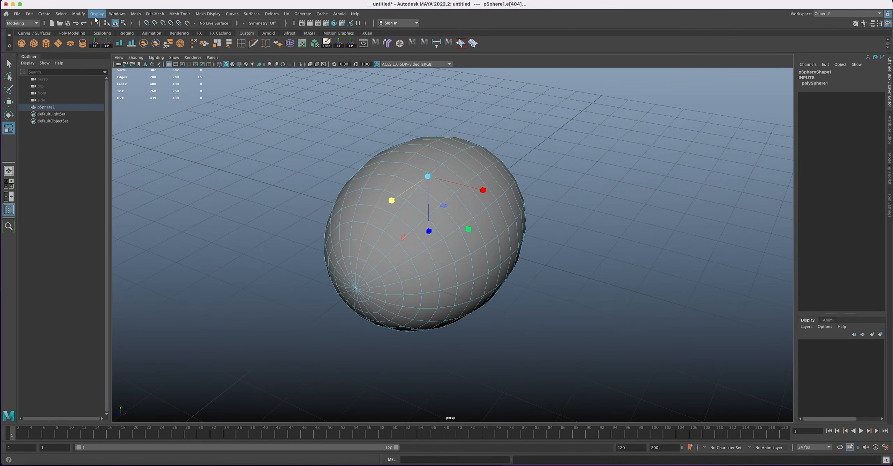
- Convert the selected polygon edges to a curve
{"action": "left_click", "coordinate": [78, 14]}
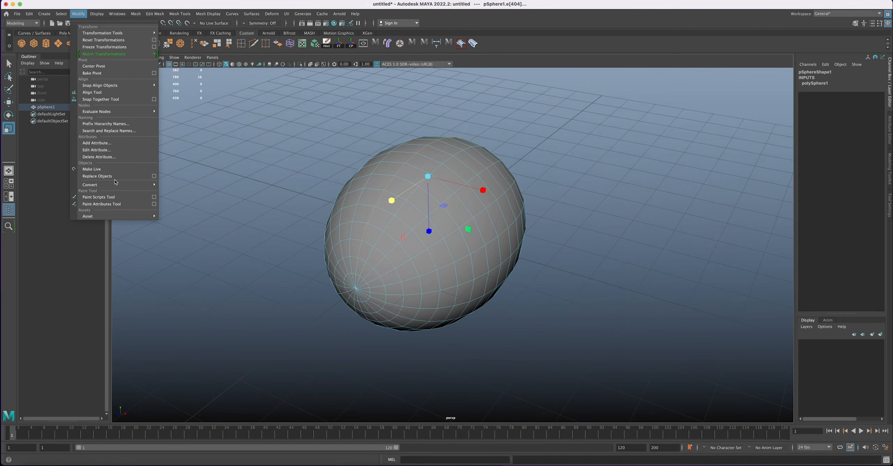
{"action": "mouse_move", "coordinate": [117, 184]}
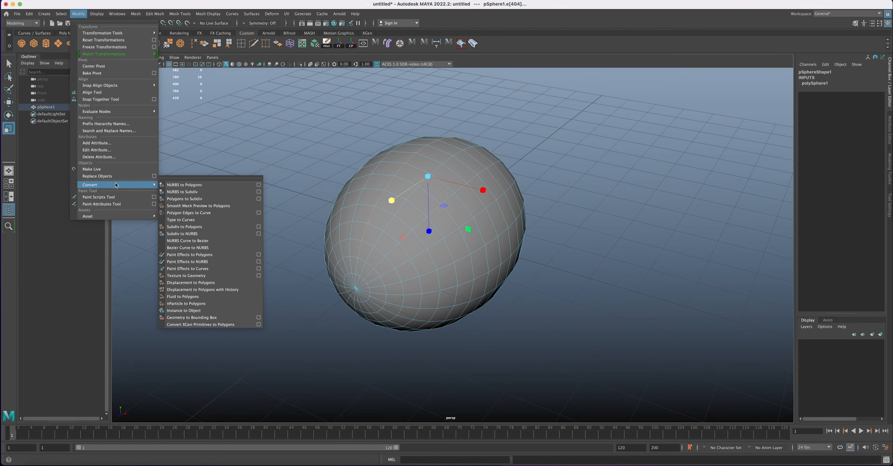
{"action": "left_click", "coordinate": [207, 213]}
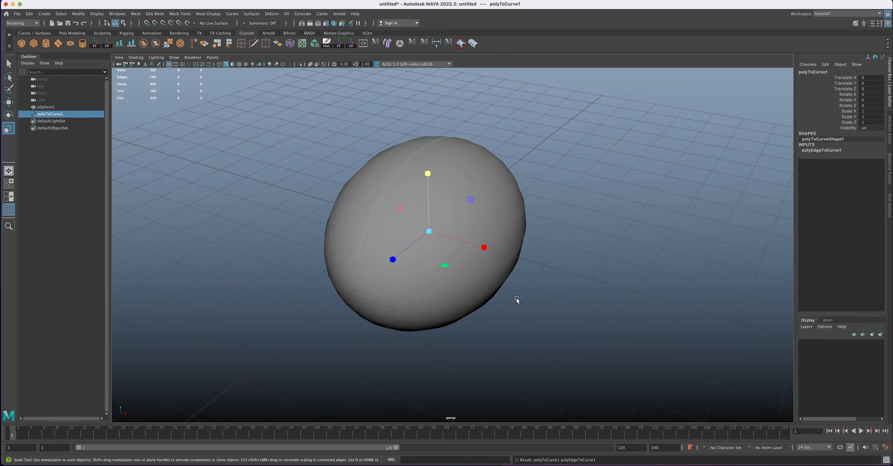
- Delete the sphere, keeping only the arched curve
{"action": "left_click_drag", "start_coordinate": [520, 298], "coordinate": [497, 278], "text": "alt"}
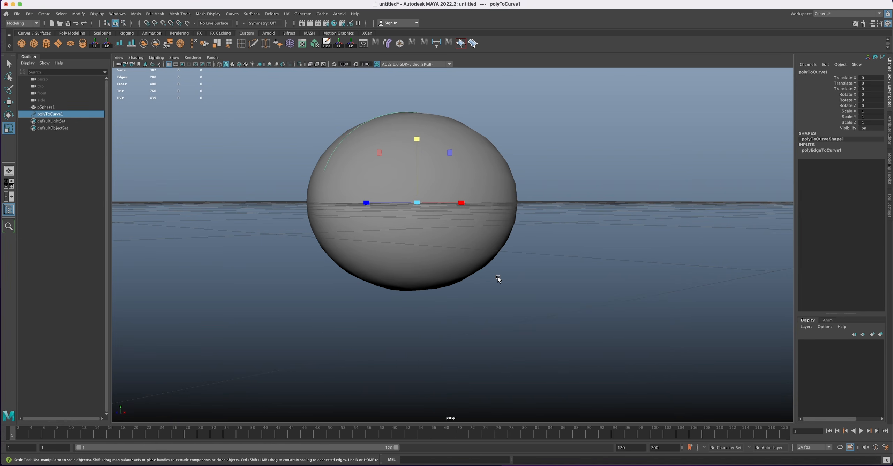
{"action": "left_click_drag", "start_coordinate": [458, 188], "coordinate": [475, 222], "text": "alt"}
{"action": "left_click", "coordinate": [498, 192]}
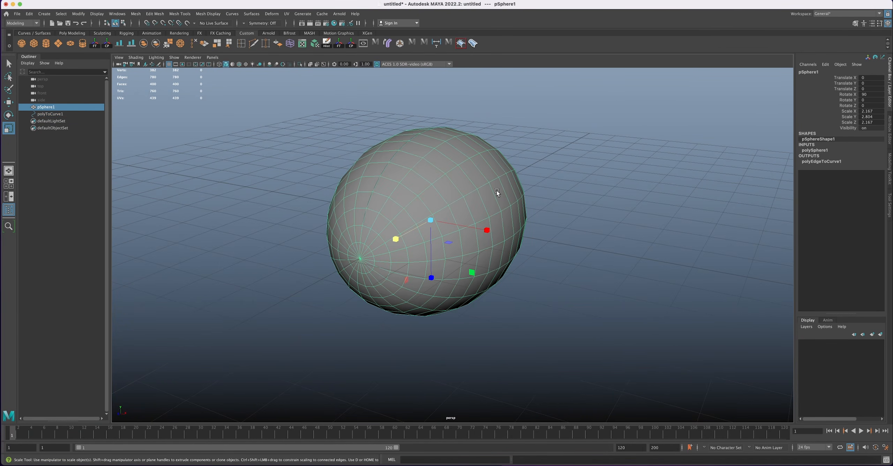
{"action": "key", "text": "Delete"}
{"action": "left_click_drag", "start_coordinate": [481, 195], "coordinate": [457, 211], "text": "alt"}
- In the side view, scale the curve uniformly to about 2.02 and lower it to a Translate Y of about -1.34
{"action": "left_click", "coordinate": [454, 170]}
{"action": "key", "text": "w"}
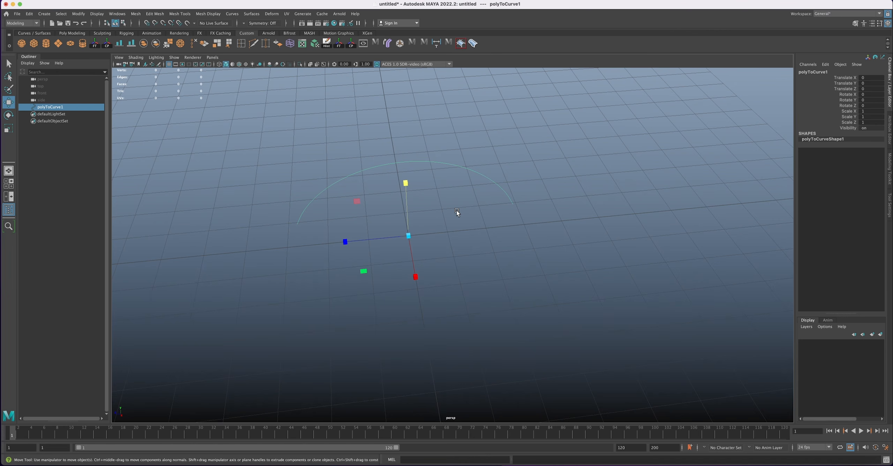
{"action": "key", "text": "space"}
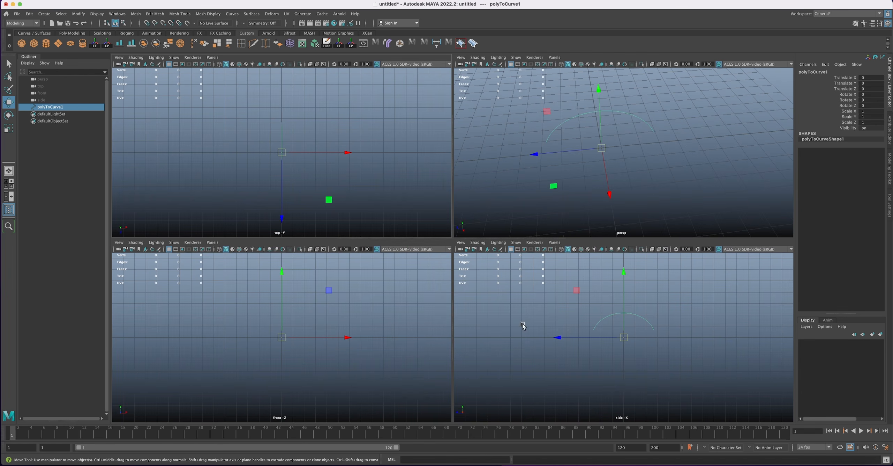
{"action": "key", "text": "space"}
{"action": "middle_click_drag", "start_coordinate": [594, 303], "coordinate": [555, 306], "text": "alt"}
{"action": "scroll", "coordinate": [444, 264], "scroll_direction": "up", "scroll_amount": 4}
{"action": "scroll", "coordinate": [444, 265], "scroll_direction": "up", "scroll_amount": 3}
{"action": "middle_click_drag", "start_coordinate": [345, 231], "coordinate": [419, 251], "text": "alt"}
{"action": "scroll", "coordinate": [419, 251], "scroll_direction": "up", "scroll_amount": 5}
{"action": "middle_click_drag", "start_coordinate": [531, 300], "coordinate": [502, 255], "text": "alt"}
{"action": "scroll", "coordinate": [503, 255], "scroll_direction": "down", "scroll_amount": 4}
{"action": "scroll", "coordinate": [501, 256], "scroll_direction": "down", "scroll_amount": 1}
{"action": "key", "text": "r"}
{"action": "left_click_drag", "start_coordinate": [441, 240], "coordinate": [576, 281]}
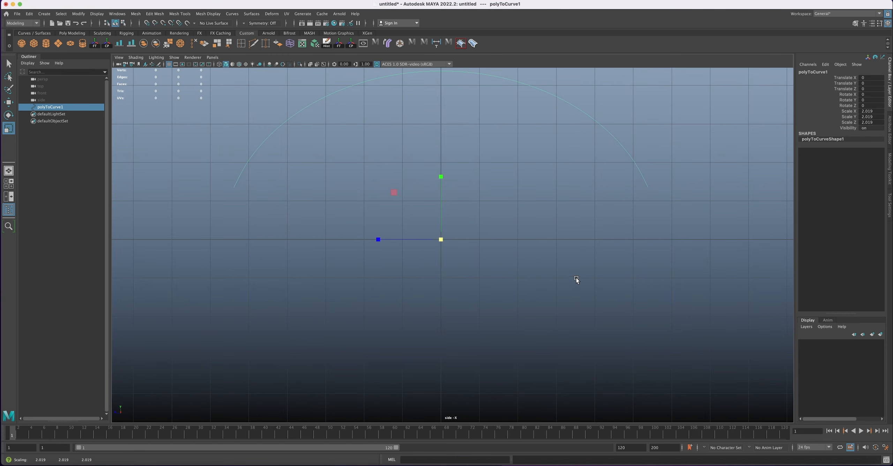
{"action": "key", "text": "w"}
{"action": "left_click_drag", "start_coordinate": [440, 182], "coordinate": [448, 234]}
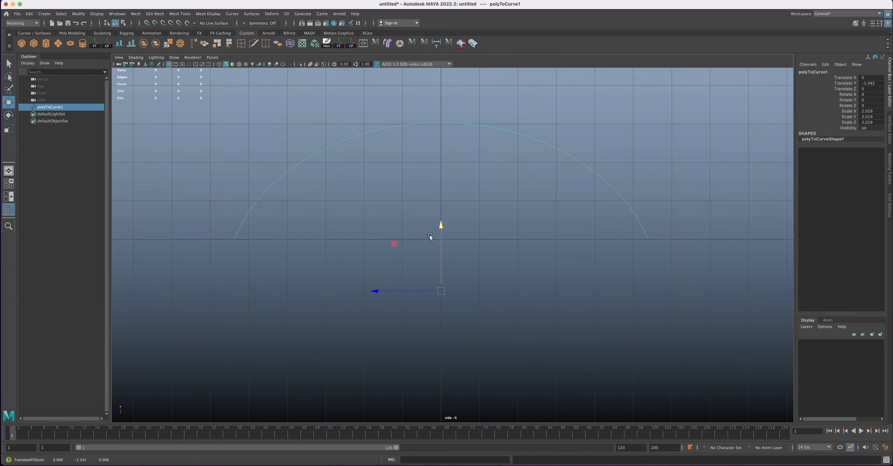
- Enlarge the curve uniformly to a scale of about 2.25 and lower it to a Translate Y of about -1.5
{"action": "key", "text": "r"}
{"action": "left_click_drag", "start_coordinate": [442, 291], "coordinate": [472, 300]}
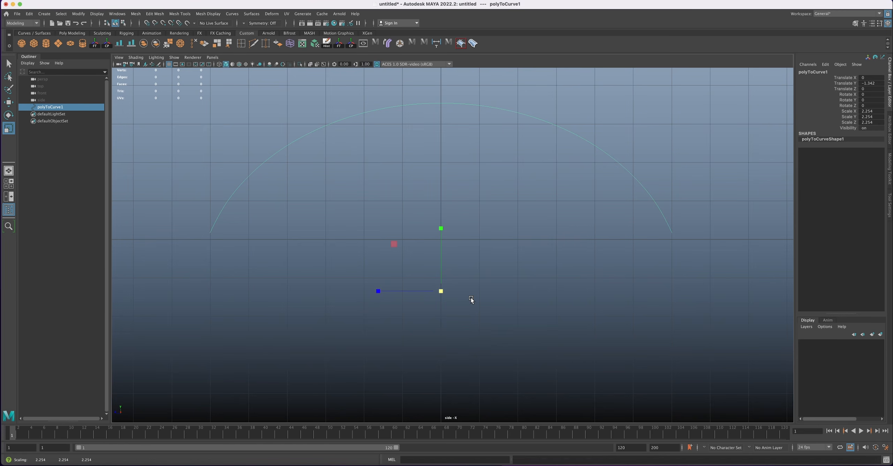
{"action": "key", "text": "w"}
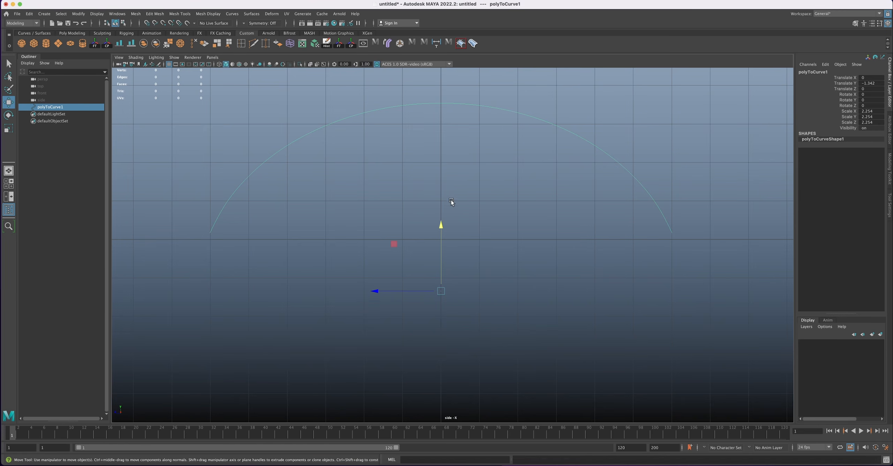
{"action": "left_click_drag", "start_coordinate": [442, 226], "coordinate": [443, 228]}
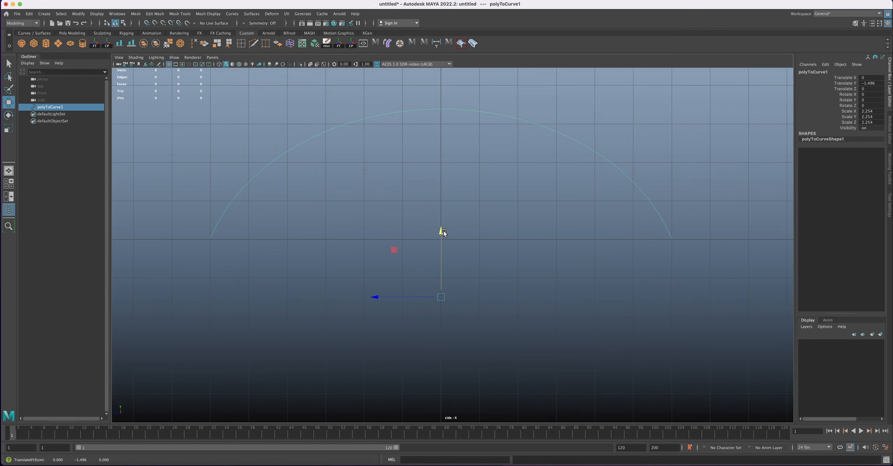
- Inspect how the curve's two ends line up with the ground line and grid in the side view
{"action": "scroll", "coordinate": [377, 234], "scroll_direction": "up", "scroll_amount": 5}
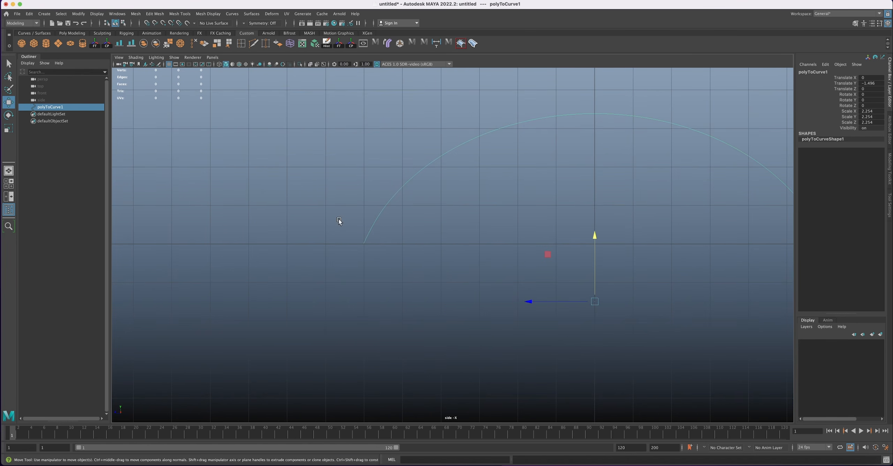
{"action": "scroll", "coordinate": [505, 251], "scroll_direction": "down", "scroll_amount": 5}
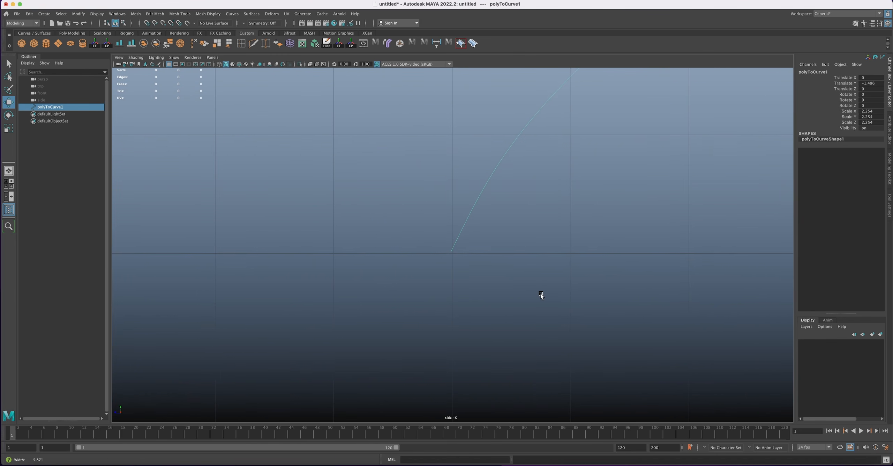
{"action": "scroll", "coordinate": [465, 265], "scroll_direction": "up", "scroll_amount": 5}
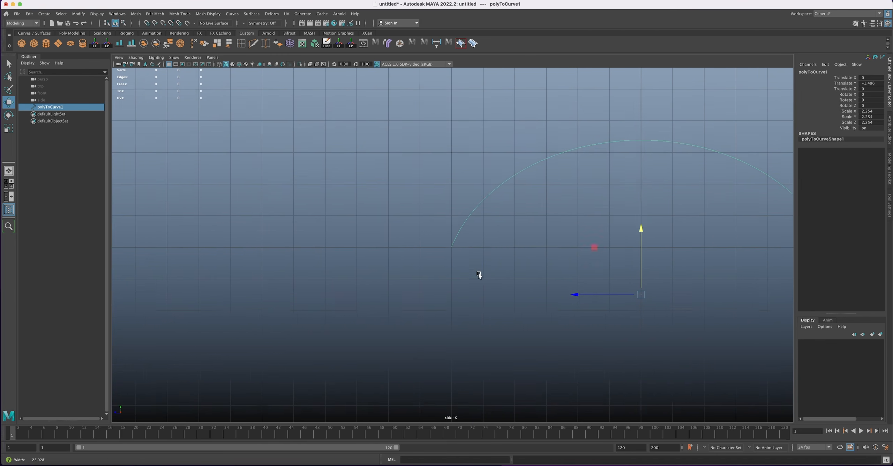
{"action": "scroll", "coordinate": [550, 296], "scroll_direction": "down", "scroll_amount": 3}
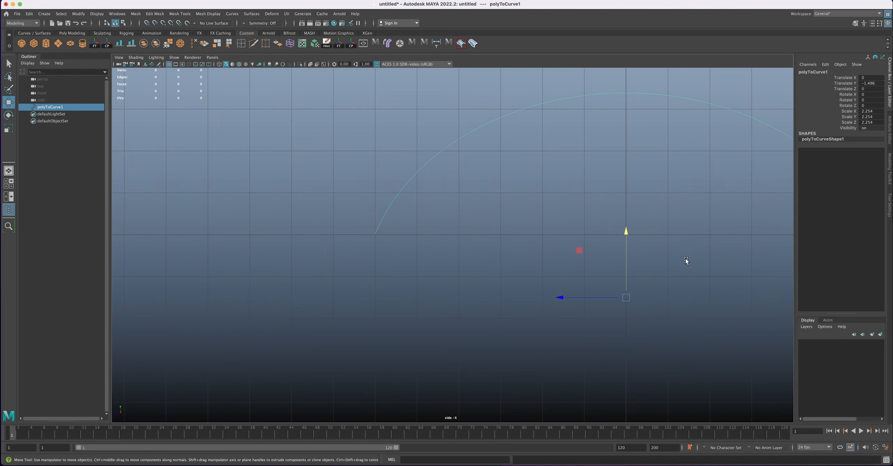
{"action": "left_click_drag", "start_coordinate": [628, 234], "coordinate": [628, 233]}
{"action": "right_click_drag", "start_coordinate": [623, 244], "coordinate": [558, 246], "text": "alt"}
{"action": "middle_click_drag", "start_coordinate": [669, 248], "coordinate": [551, 263], "text": "alt"}
{"action": "right_click_drag", "start_coordinate": [551, 263], "coordinate": [714, 316], "text": "alt"}
{"action": "middle_click_drag", "start_coordinate": [628, 256], "coordinate": [493, 257], "text": "alt"}
{"action": "mouse_move", "coordinate": [492, 257]}
{"action": "right_mouse_down", "text": "alt"}
{"action": "mouse_move", "coordinate": [682, 350]}
{"action": "mouse_move", "coordinate": [520, 274]}
{"action": "mouse_move", "coordinate": [549, 268]}
{"action": "mouse_move", "coordinate": [498, 253]}
{"action": "right_mouse_up", "text": "alt"}
{"action": "middle_click_drag", "start_coordinate": [481, 240], "coordinate": [488, 193], "text": "alt"}
{"action": "right_click_drag", "start_coordinate": [489, 193], "coordinate": [541, 233], "text": "alt"}
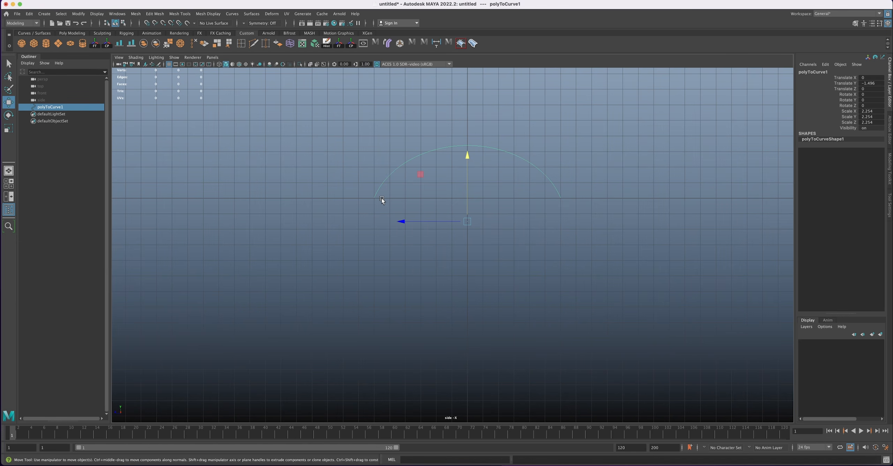
- In the top view, select all the curve's control vertices and snap them along X to the central grid line
{"action": "key", "text": "space"}
{"action": "key", "text": "space"}
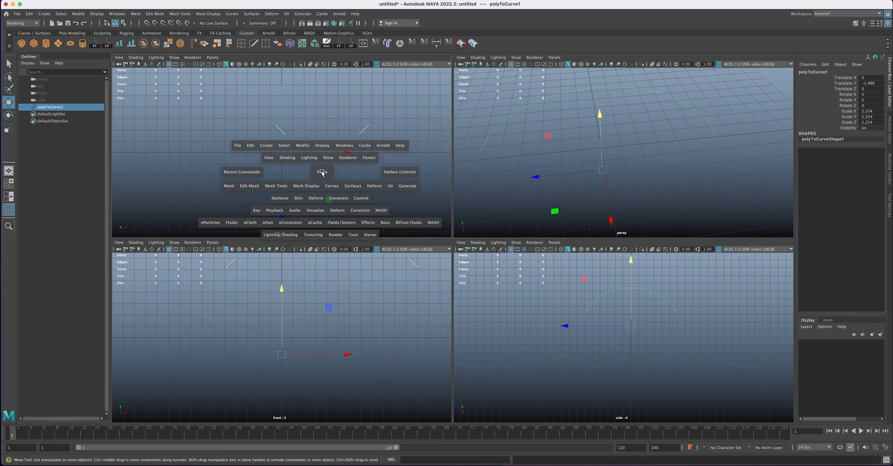
{"action": "middle_click_drag", "start_coordinate": [444, 229], "coordinate": [447, 199], "text": "alt"}
{"action": "right_click", "coordinate": [448, 187]}
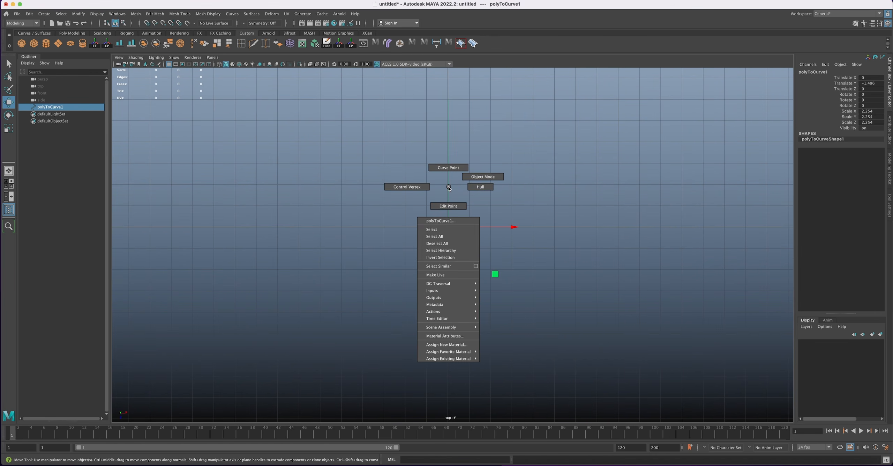
{"action": "left_click", "coordinate": [413, 187]}
{"action": "left_click_drag", "start_coordinate": [456, 171], "coordinate": [492, 374]}
{"action": "middle_click_drag", "start_coordinate": [455, 294], "coordinate": [437, 292], "text": "alt"}
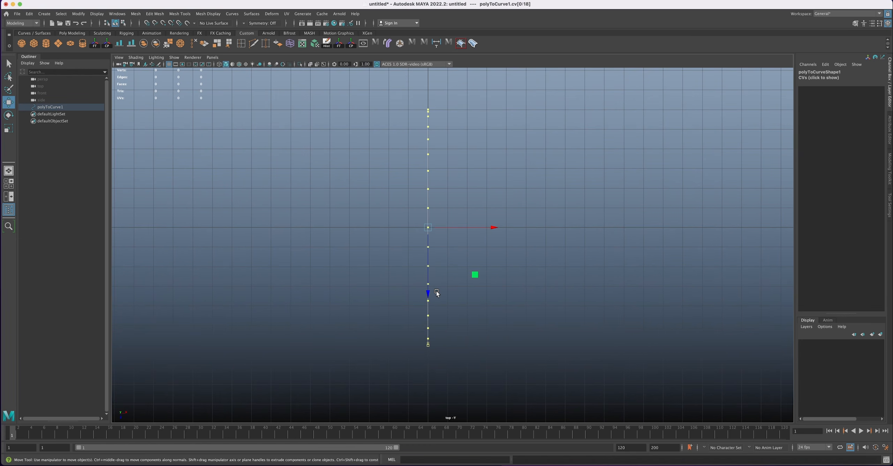
{"action": "key", "text": "x"}
{"action": "left_click_drag", "start_coordinate": [486, 229], "coordinate": [429, 226]}
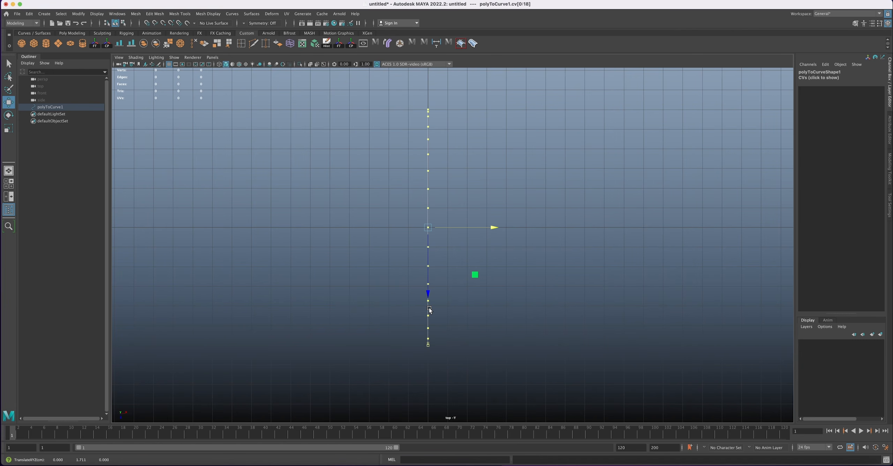
- In the side view, select the control vertex at the arch's left end and snap it to the grid along both axes
{"action": "key", "text": "space"}
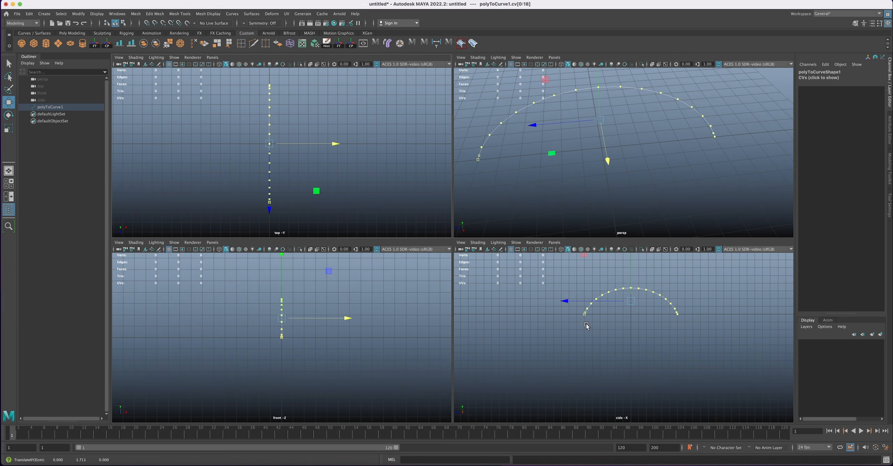
{"action": "key", "text": "space"}
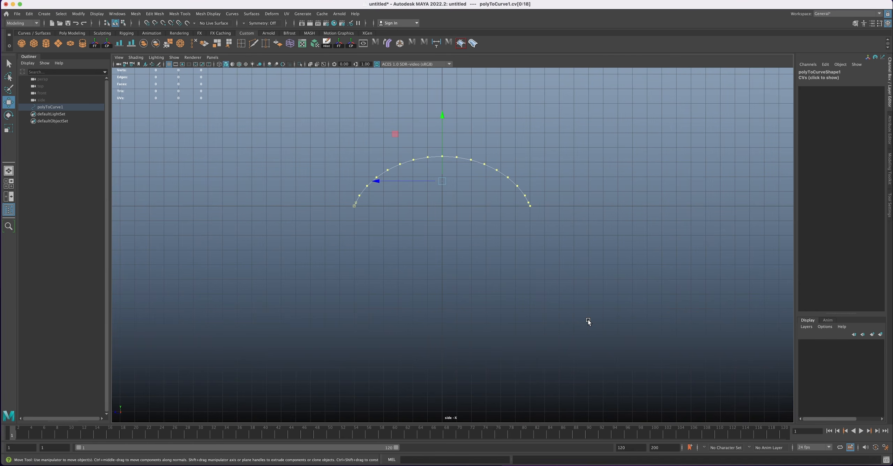
{"action": "scroll", "coordinate": [460, 279], "scroll_direction": "up", "scroll_amount": 5}
{"action": "right_click_drag", "start_coordinate": [473, 290], "coordinate": [528, 301], "text": "alt"}
{"action": "middle_click_drag", "start_coordinate": [283, 269], "coordinate": [384, 254], "text": "alt"}
{"action": "right_click_drag", "start_coordinate": [384, 254], "coordinate": [455, 294], "text": "alt"}
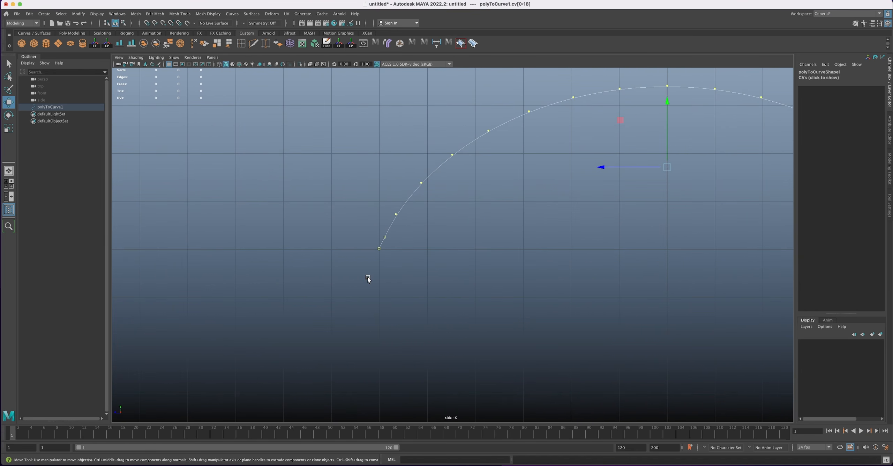
{"action": "left_click_drag", "start_coordinate": [369, 274], "coordinate": [387, 246]}
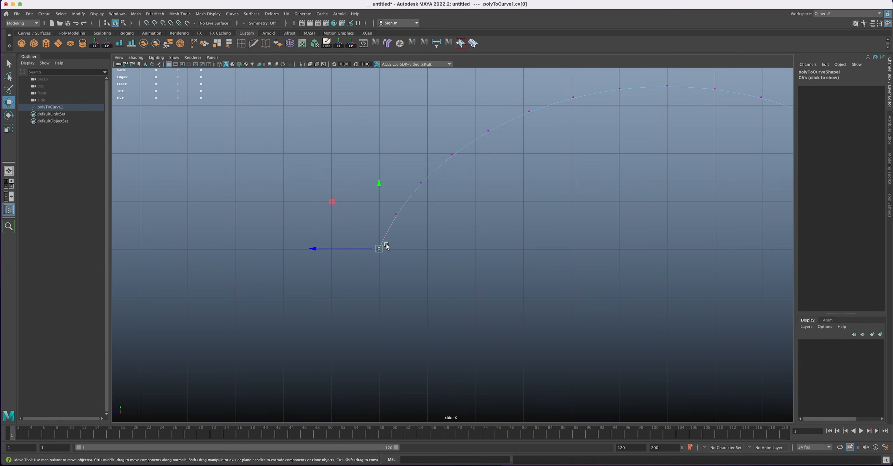
{"action": "key", "text": "x"}
{"action": "left_click_drag", "start_coordinate": [318, 249], "coordinate": [380, 255]}
{"action": "mouse_move", "coordinate": [380, 185]}
{"action": "left_mouse_down"}
{"action": "mouse_move", "coordinate": [380, 87]}
{"action": "mouse_move", "coordinate": [380, 185]}
{"action": "left_mouse_up"}
- Select the control vertex at the arch's right end and snap it to the grid vertically and horizontally
{"action": "middle_click_drag", "start_coordinate": [519, 261], "coordinate": [258, 304], "text": "alt"}
{"action": "middle_click_drag", "start_coordinate": [642, 283], "coordinate": [523, 291], "text": "alt"}
{"action": "left_click_drag", "start_coordinate": [541, 321], "coordinate": [577, 300]}
{"action": "key", "text": "x"}
{"action": "left_click_drag", "start_coordinate": [566, 239], "coordinate": [561, 299]}
{"action": "left_click_drag", "start_coordinate": [508, 305], "coordinate": [561, 305]}
- Return to object mode in the perspective view, duplicate the arched curve and move the copy to a Translate X of about 11.97
{"action": "scroll", "coordinate": [524, 289], "scroll_direction": "down", "scroll_amount": 6}
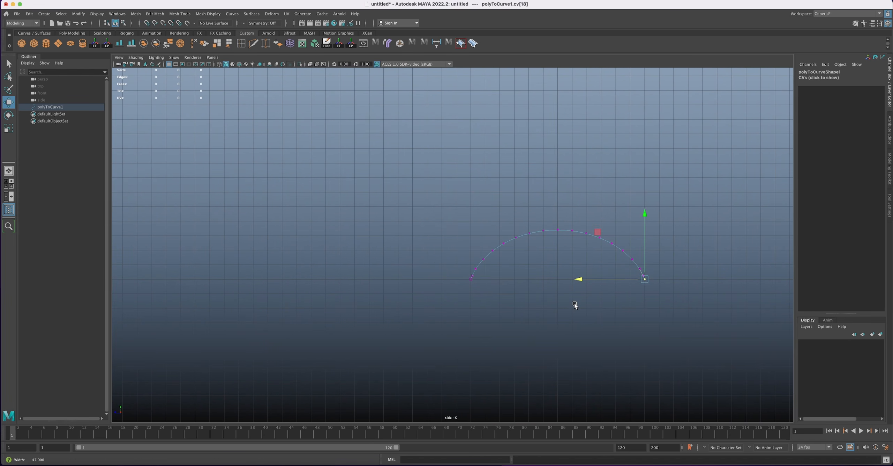
{"action": "key", "text": "space"}
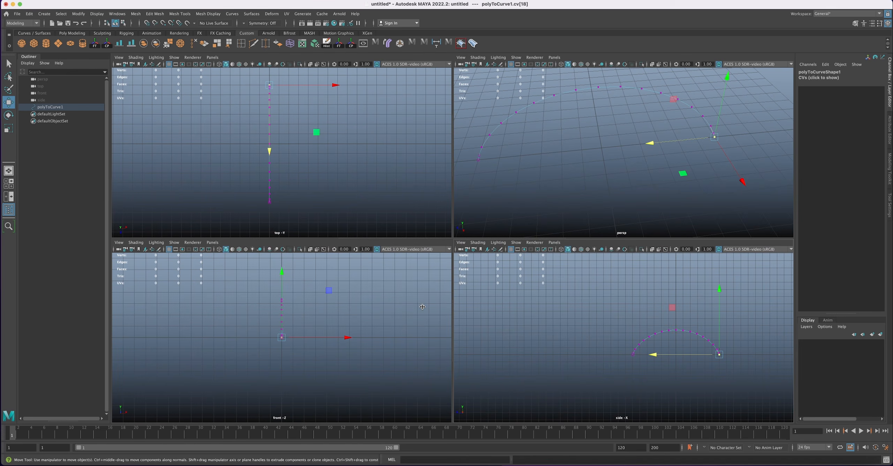
{"action": "key", "text": "space"}
{"action": "left_click_drag", "start_coordinate": [548, 161], "coordinate": [521, 232], "text": "alt"}
{"action": "right_click_drag", "start_coordinate": [511, 166], "coordinate": [404, 181]}
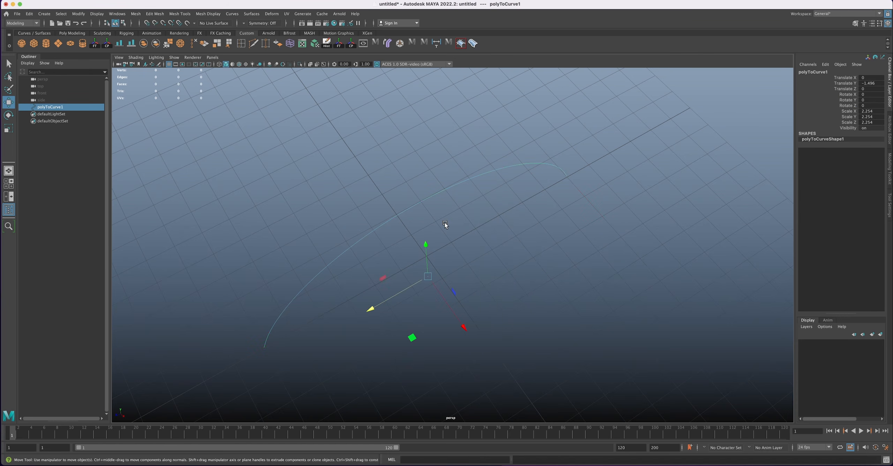
{"action": "mouse_move", "coordinate": [478, 248]}
{"action": "left_mouse_down", "text": "alt"}
{"action": "mouse_move", "coordinate": [401, 236]}
{"action": "mouse_move", "coordinate": [431, 220]}
{"action": "mouse_move", "coordinate": [417, 223]}
{"action": "mouse_move", "coordinate": [448, 247]}
{"action": "mouse_move", "coordinate": [463, 243]}
{"action": "left_mouse_up", "text": "alt"}
{"action": "mouse_move", "coordinate": [514, 278]}
{"action": "left_mouse_down", "text": "shift"}
{"action": "mouse_move", "coordinate": [637, 306]}
{"action": "mouse_move", "coordinate": [549, 238]}
{"action": "mouse_move", "coordinate": [539, 251]}
{"action": "left_mouse_up", "text": "shift"}
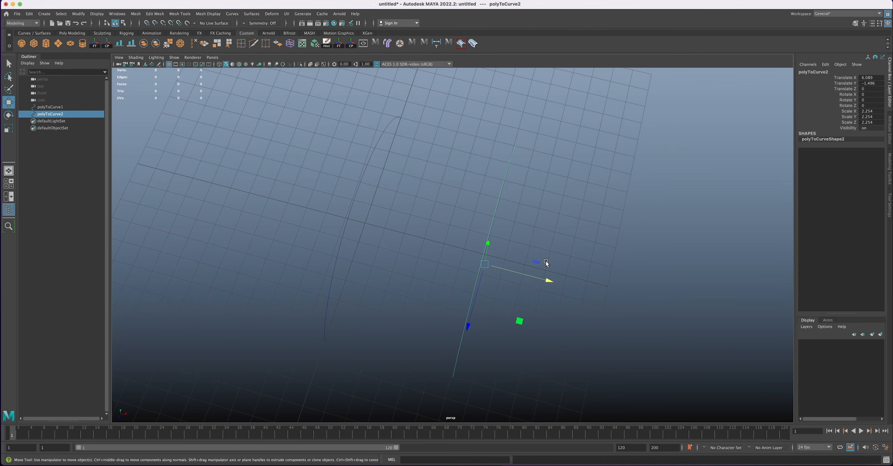
{"action": "left_click_drag", "start_coordinate": [549, 281], "coordinate": [665, 307]}
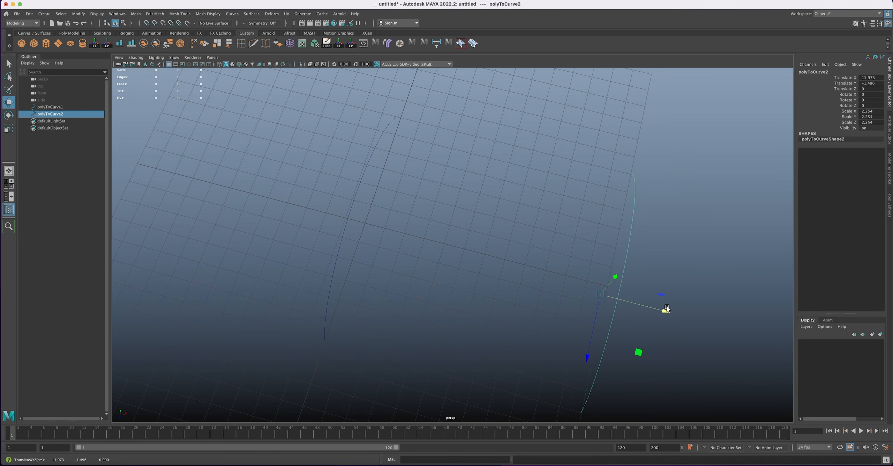
- Duplicate the second arch and rotate the new copy to a Rotate Y of -90
{"action": "left_click_drag", "start_coordinate": [557, 223], "coordinate": [473, 199], "text": "alt"}
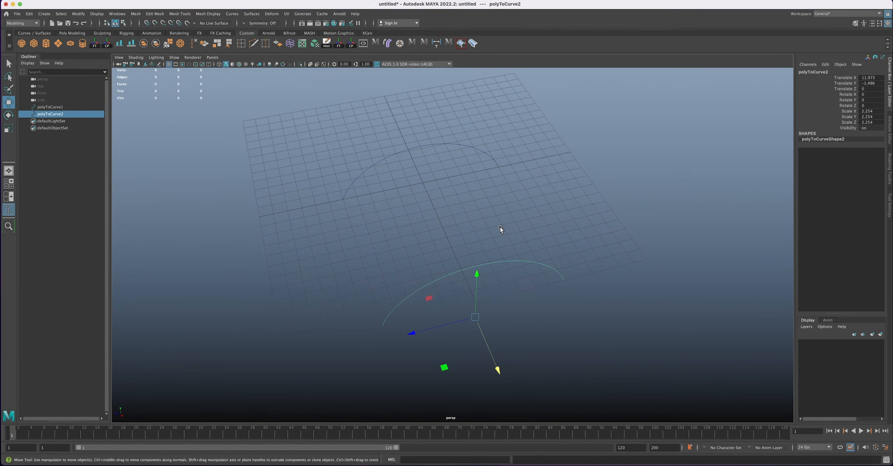
{"action": "key", "text": "ctrl+d"}
{"action": "left_click_drag", "start_coordinate": [490, 248], "coordinate": [504, 182], "text": "alt"}
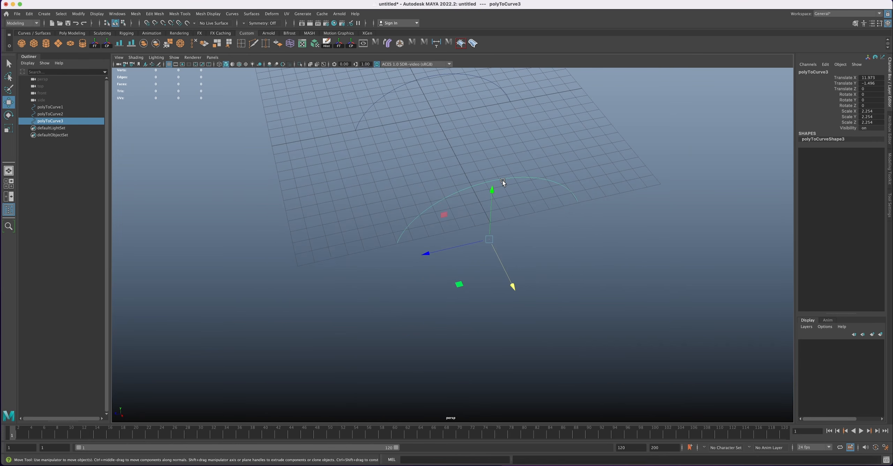
{"action": "key", "text": "e"}
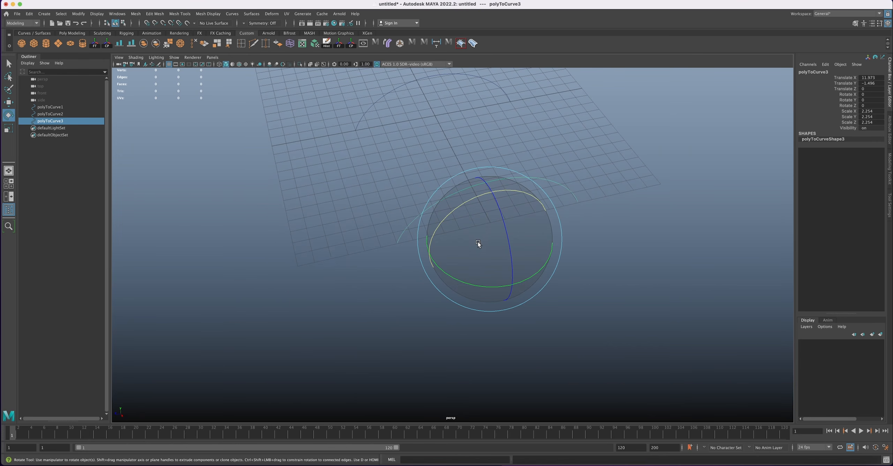
{"action": "left_click_drag", "start_coordinate": [488, 285], "coordinate": [466, 281]}
{"action": "left_click_drag", "start_coordinate": [489, 236], "coordinate": [511, 236], "text": "alt"}
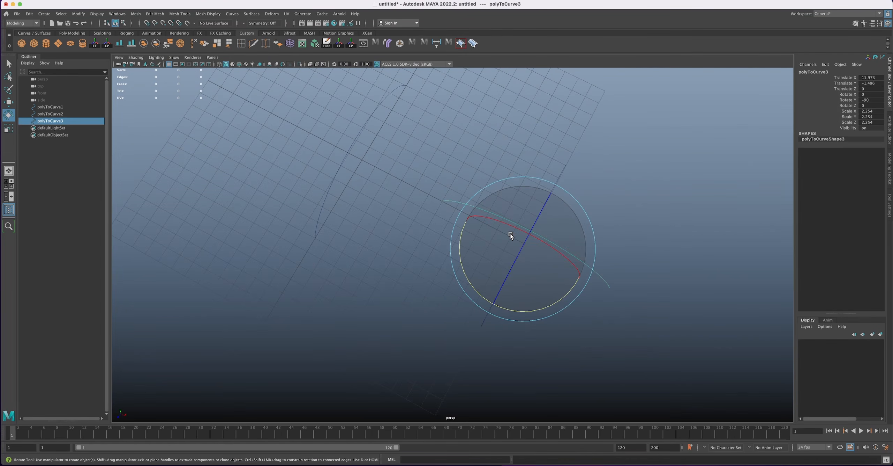
- Move the rotated arch between the two parallel arches and out to their ends, at about X 5.85 and Z 6.62
{"action": "key", "text": "w"}
{"action": "left_click_drag", "start_coordinate": [578, 276], "coordinate": [479, 194]}
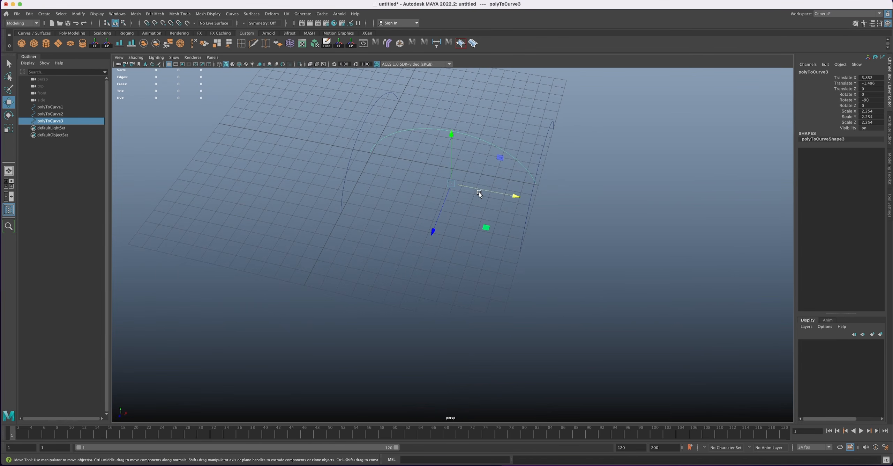
{"action": "left_click_drag", "start_coordinate": [432, 231], "coordinate": [399, 303]}
- In the top view, align the rotated arch with the ends of both parallel arches, at about X 6.002 and Z 6.039
{"action": "key", "text": "space"}
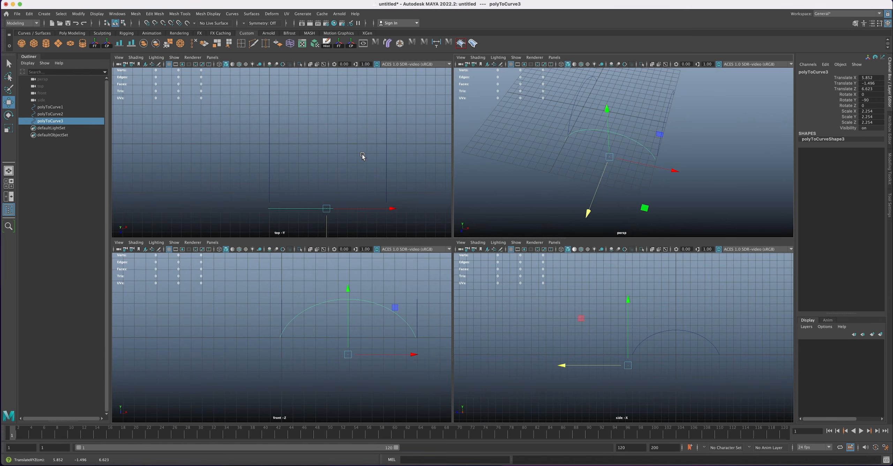
{"action": "key", "text": "space"}
{"action": "right_click_drag", "start_coordinate": [453, 255], "coordinate": [376, 170], "text": "alt"}
{"action": "middle_click_drag", "start_coordinate": [481, 287], "coordinate": [424, 194], "text": "alt"}
{"action": "right_click_drag", "start_coordinate": [425, 194], "coordinate": [586, 279], "text": "alt"}
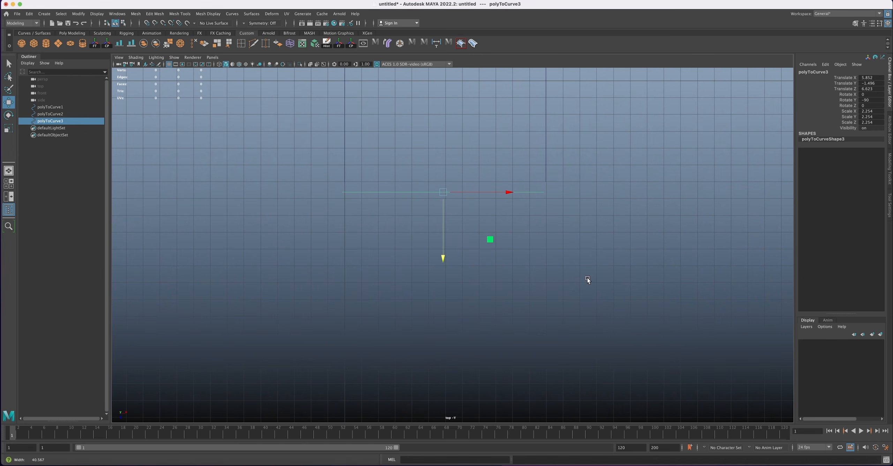
{"action": "left_click", "coordinate": [169, 64]}
{"action": "right_click_drag", "start_coordinate": [322, 163], "coordinate": [419, 222], "text": "alt"}
{"action": "middle_click_drag", "start_coordinate": [412, 186], "coordinate": [418, 234], "text": "alt"}
{"action": "left_click_drag", "start_coordinate": [442, 280], "coordinate": [450, 272]}
{"action": "left_click_drag", "start_coordinate": [512, 206], "coordinate": [512, 206]}
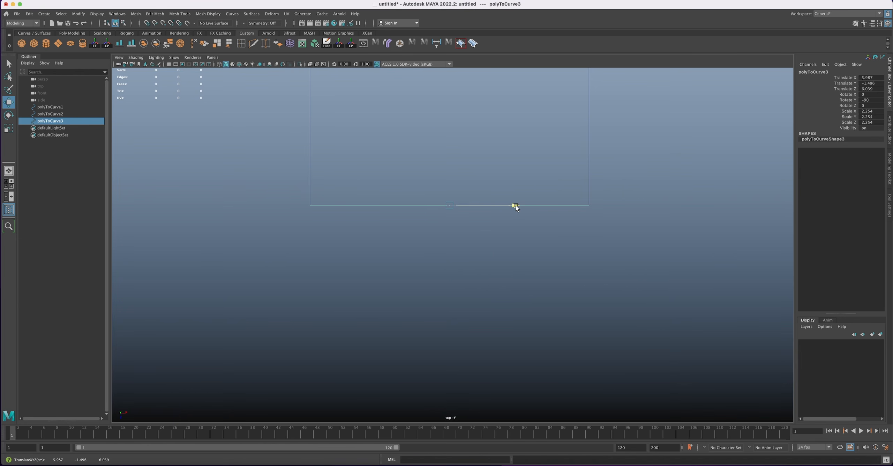
{"action": "left_click_drag", "start_coordinate": [516, 207], "coordinate": [516, 207]}
- Show the grid and snap all the rotated arch's control vertices along Z to the grid line at 6
{"action": "left_click", "coordinate": [169, 64]}
{"action": "right_click_drag", "start_coordinate": [357, 205], "coordinate": [284, 198]}
{"action": "left_click_drag", "start_coordinate": [260, 190], "coordinate": [599, 242]}
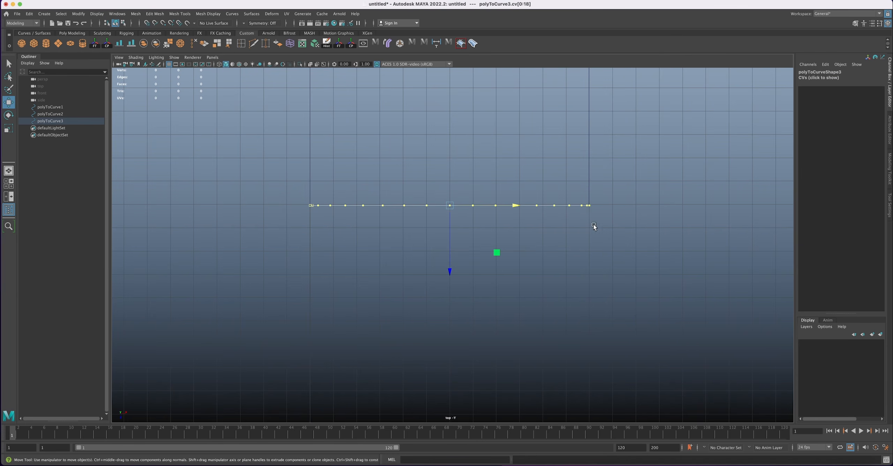
{"action": "key", "text": "x"}
{"action": "left_click_drag", "start_coordinate": [451, 268], "coordinate": [446, 203]}
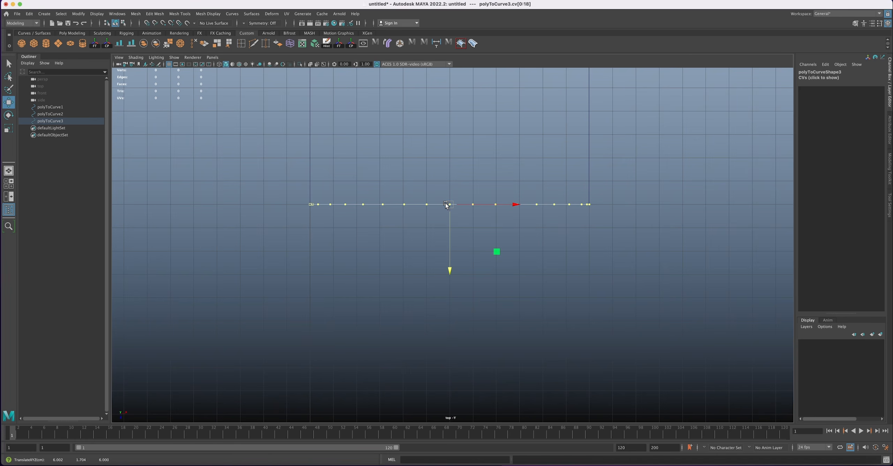
- Select all control vertices of the duplicated parallel arch and snap them along X to the grid line at 12
{"action": "middle_click_drag", "start_coordinate": [595, 194], "coordinate": [559, 255], "text": "alt"}
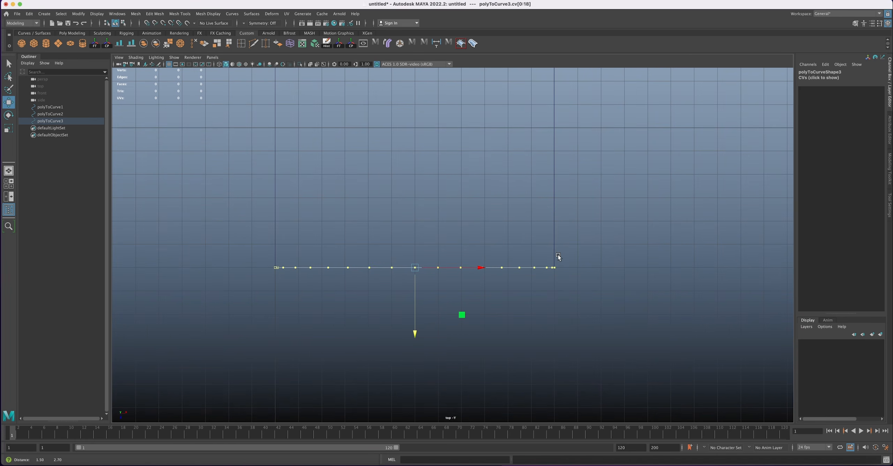
{"action": "left_click", "coordinate": [554, 170]}
{"action": "right_click_drag", "start_coordinate": [554, 170], "coordinate": [530, 171]}
{"action": "scroll", "coordinate": [528, 244], "scroll_direction": "down", "scroll_amount": 3}
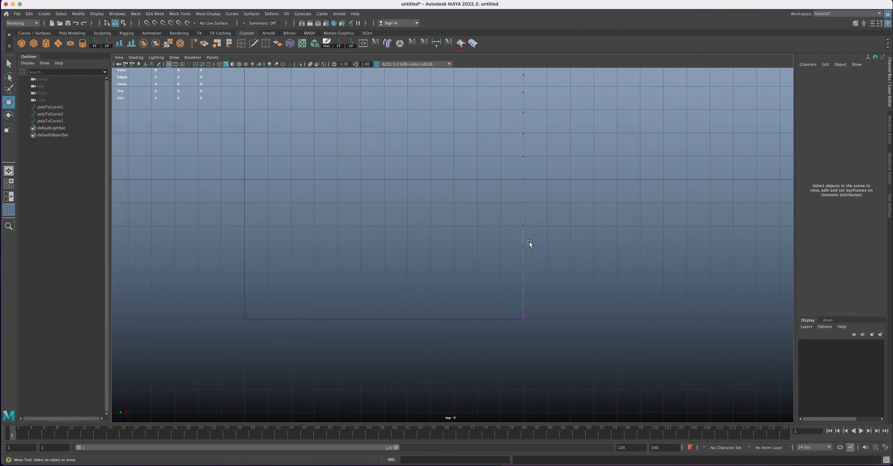
{"action": "scroll", "coordinate": [525, 173], "scroll_direction": "down", "scroll_amount": 1}
{"action": "left_click_drag", "start_coordinate": [469, 114], "coordinate": [539, 303]}
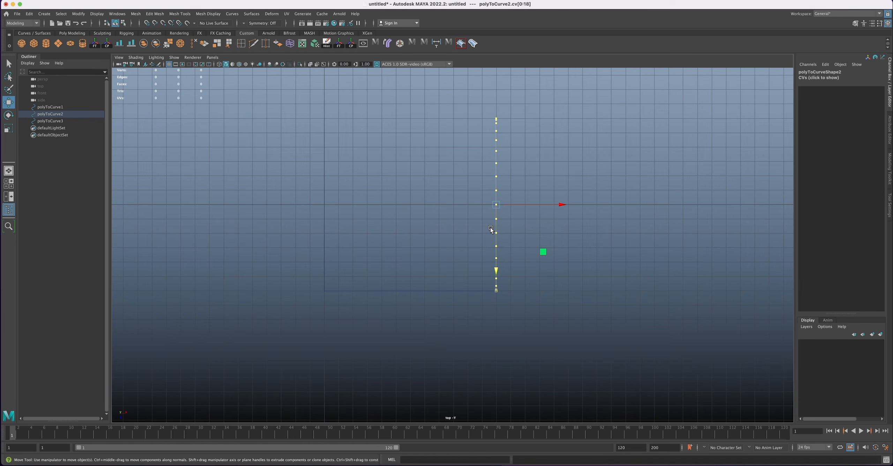
{"action": "key", "text": "x"}
{"action": "mouse_move", "coordinate": [563, 205]}
{"action": "left_mouse_down"}
{"action": "mouse_move", "coordinate": [618, 202]}
{"action": "mouse_move", "coordinate": [562, 202]}
{"action": "left_mouse_up"}
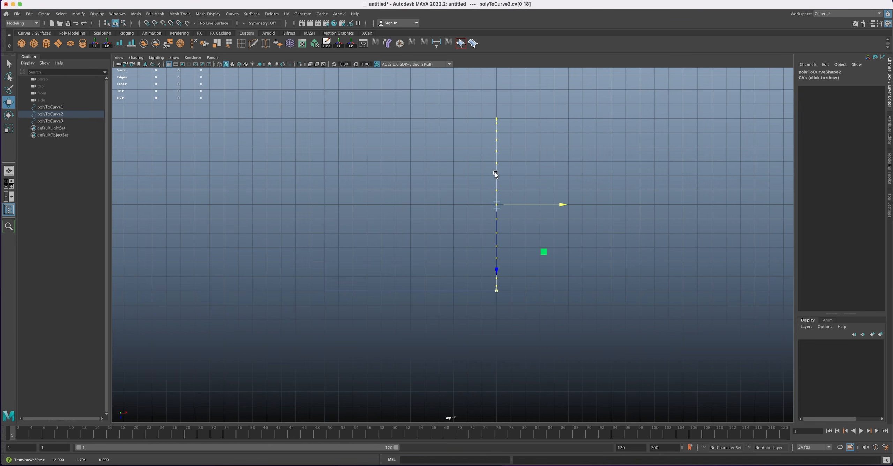
- Duplicate the rotated arch and move both it and the copy to the opposite edge, at a Translate Z of about -5.97
{"action": "right_click_drag", "start_coordinate": [496, 174], "coordinate": [514, 159]}
{"action": "left_click", "coordinate": [413, 293]}
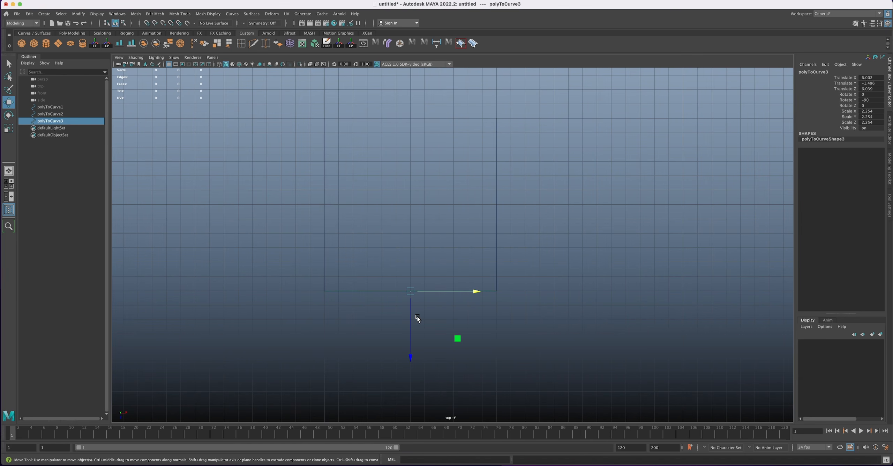
{"action": "key", "text": "ctrl+d"}
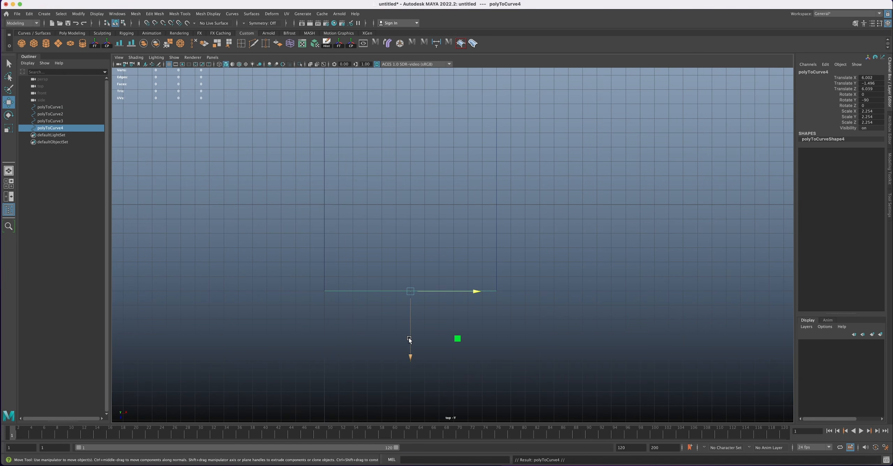
{"action": "left_click", "coordinate": [415, 309], "text": "shift"}
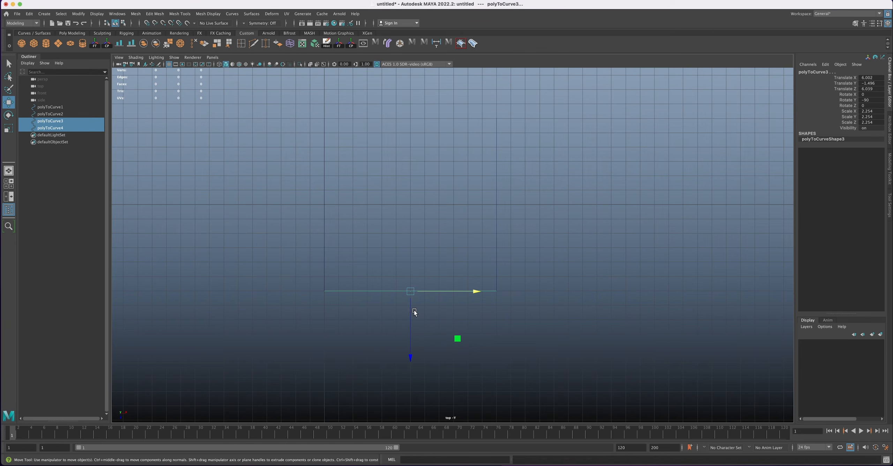
{"action": "left_click_drag", "start_coordinate": [411, 347], "coordinate": [421, 174]}
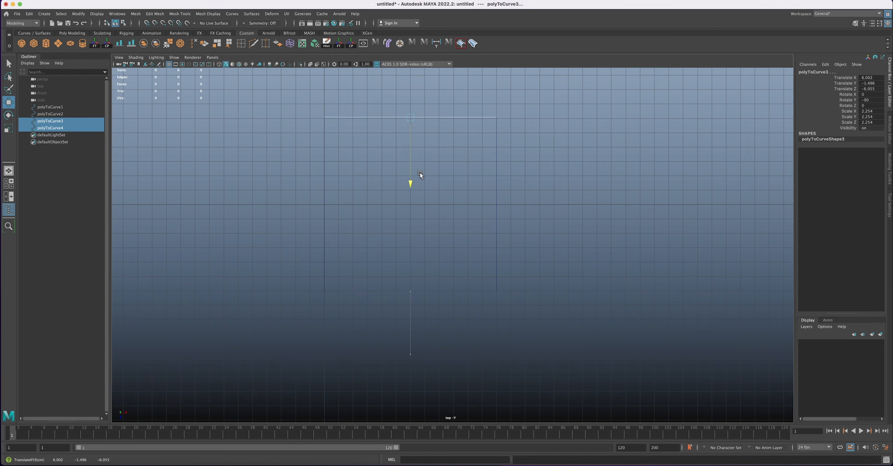
{"action": "left_click", "coordinate": [169, 64]}
{"action": "middle_click_drag", "start_coordinate": [455, 165], "coordinate": [455, 199], "text": "alt"}
{"action": "right_click_drag", "start_coordinate": [454, 199], "coordinate": [486, 202], "text": "alt"}
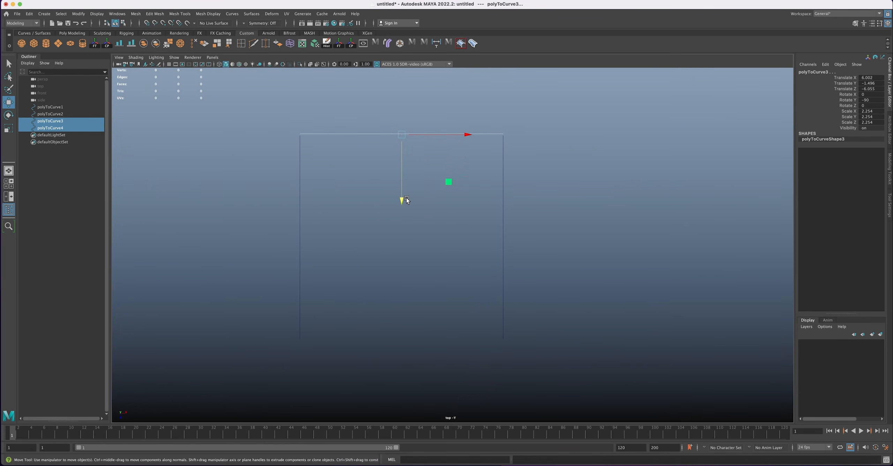
{"action": "left_click_drag", "start_coordinate": [402, 199], "coordinate": [402, 201]}
- Snap the original rotated arch's control vertices along Z to -6, and return them to the opposite edge at Z 6
{"action": "right_click_drag", "start_coordinate": [336, 138], "coordinate": [263, 122]}
{"action": "left_click_drag", "start_coordinate": [528, 155], "coordinate": [535, 156]}
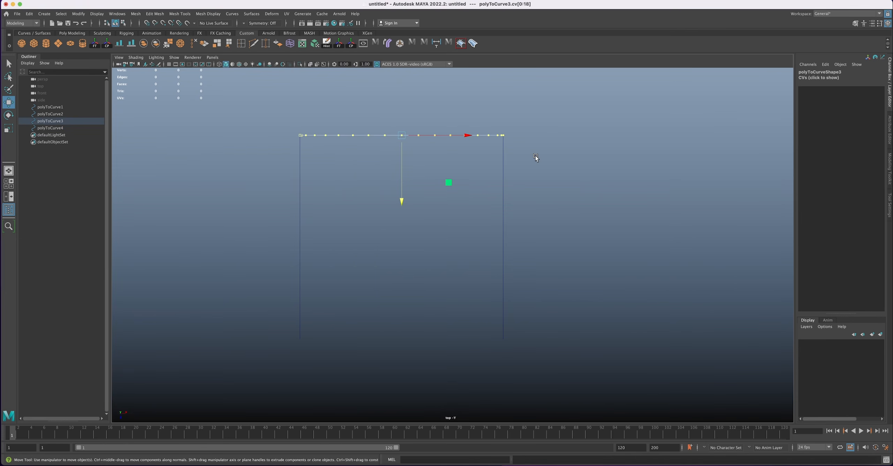
{"action": "key", "text": "x"}
{"action": "left_click_drag", "start_coordinate": [401, 200], "coordinate": [406, 134]}
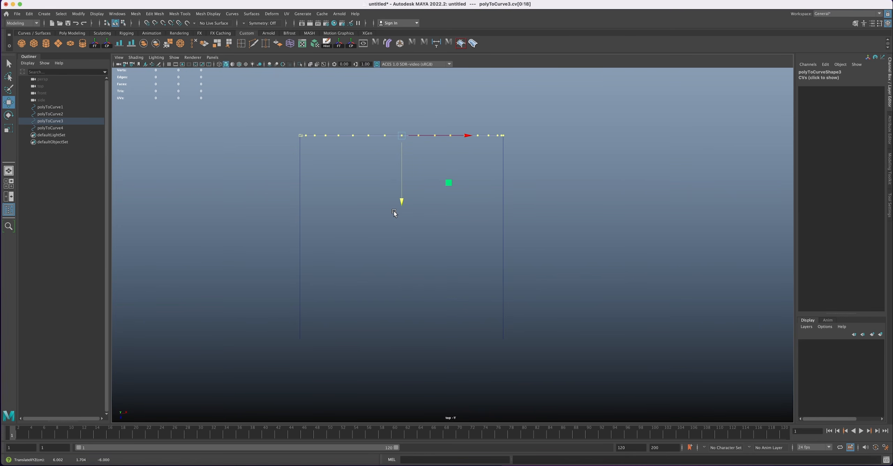
{"action": "key", "text": "x"}
{"action": "left_click_drag", "start_coordinate": [401, 202], "coordinate": [387, 340]}
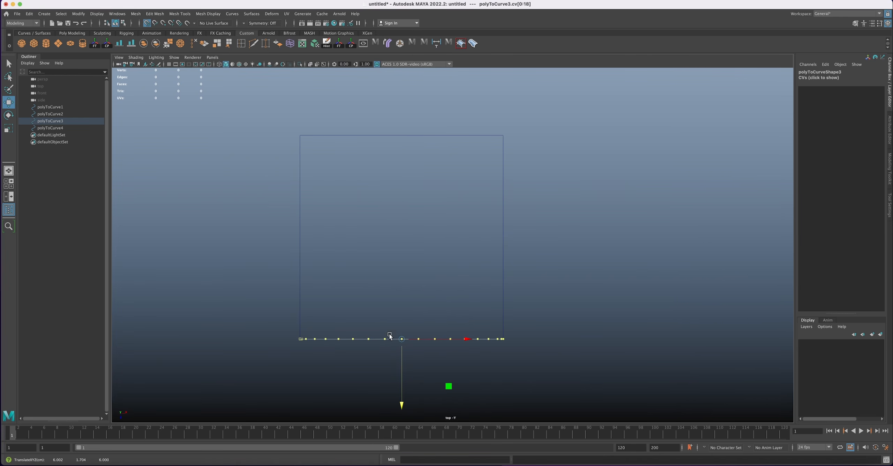
- Leave control vertex editing of the rotated arch at Z 6 and reselect it as an object in the perspective view
{"action": "key", "text": "space"}
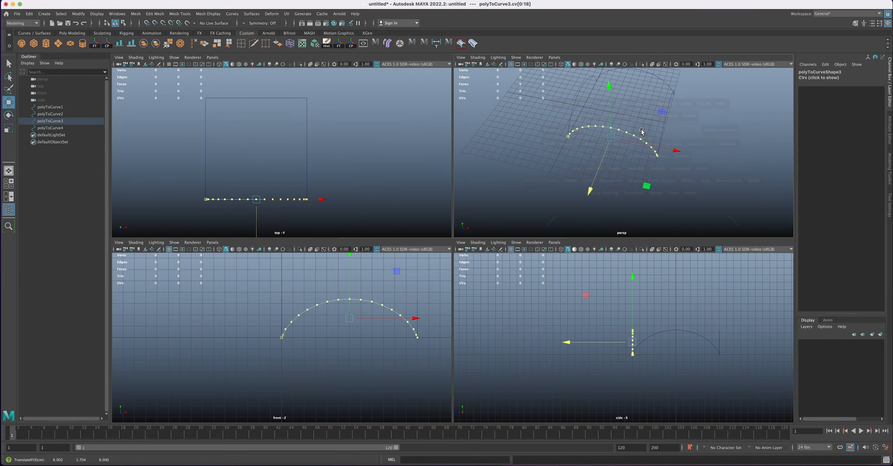
{"action": "key", "text": "space"}
{"action": "left_click_drag", "start_coordinate": [611, 167], "coordinate": [456, 197], "text": "alt"}
{"action": "right_click_drag", "start_coordinate": [435, 205], "coordinate": [458, 194]}
{"action": "middle_click_drag", "start_coordinate": [483, 238], "coordinate": [473, 215], "text": "alt"}
{"action": "left_click", "coordinate": [421, 180]}
{"action": "left_click", "coordinate": [426, 184]}
- Examine in the side view how the two rotated arches line up with the grid and the ends of the other arches
{"action": "right_click_drag", "start_coordinate": [450, 247], "coordinate": [662, 311], "text": "alt"}
{"action": "right_click_drag", "start_coordinate": [499, 228], "coordinate": [590, 250], "text": "alt"}
{"action": "middle_click_drag", "start_coordinate": [592, 163], "coordinate": [544, 214], "text": "alt"}
{"action": "left_click_drag", "start_coordinate": [544, 213], "coordinate": [487, 212], "text": "alt"}
{"action": "key", "text": "space"}
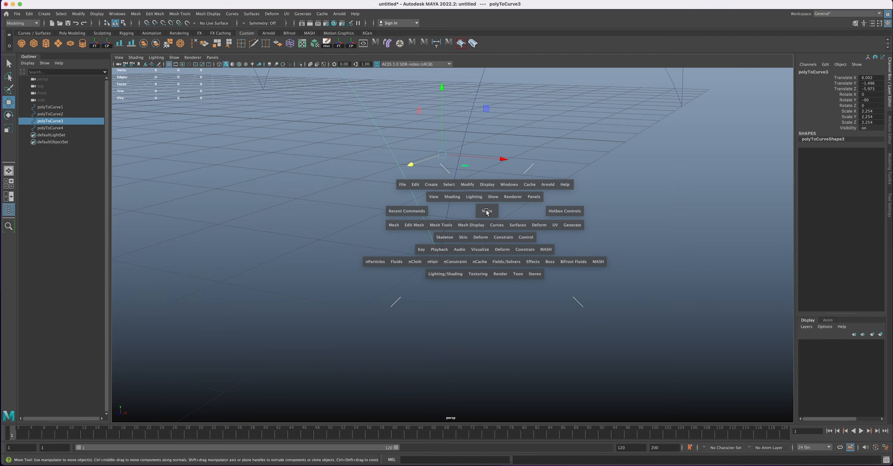
{"action": "key", "text": "space"}
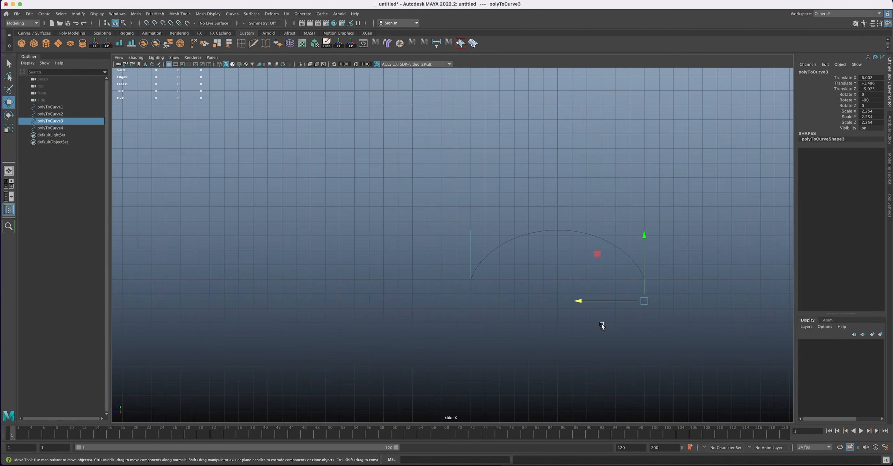
{"action": "scroll", "coordinate": [413, 235], "scroll_direction": "up", "scroll_amount": 10}
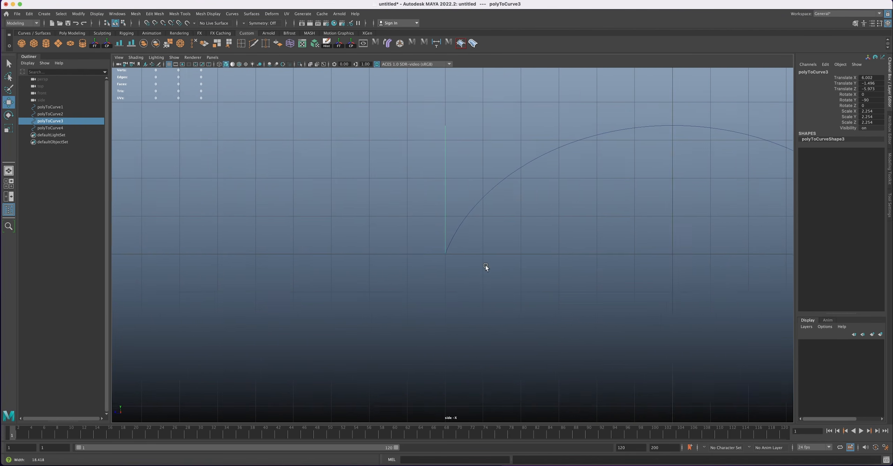
{"action": "scroll", "coordinate": [722, 339], "scroll_direction": "up", "scroll_amount": 2}
{"action": "scroll", "coordinate": [722, 338], "scroll_direction": "down", "scroll_amount": 6}
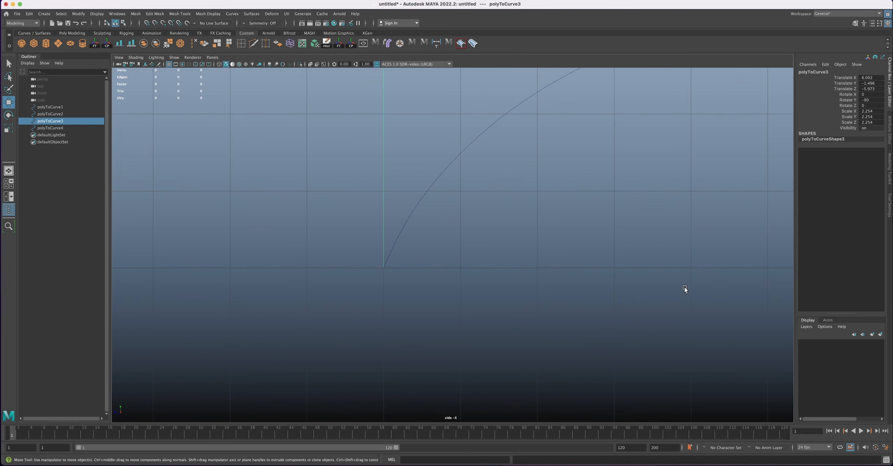
{"action": "scroll", "coordinate": [626, 277], "scroll_direction": "up", "scroll_amount": 4}
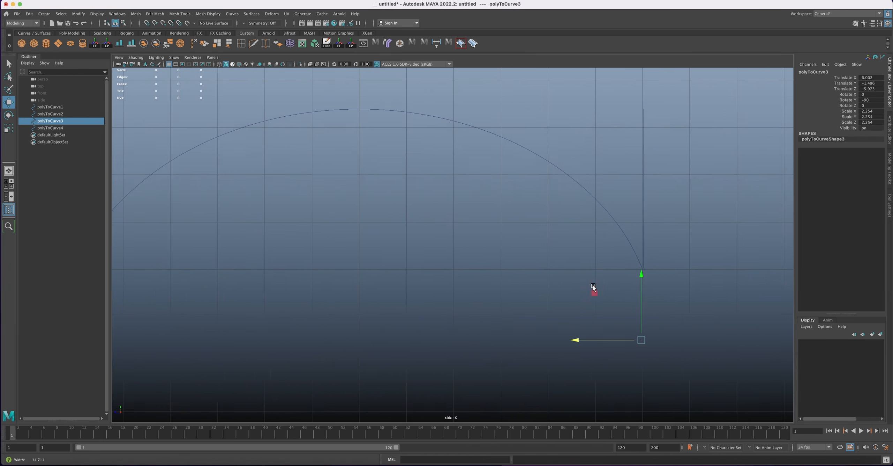
{"action": "scroll", "coordinate": [750, 362], "scroll_direction": "up", "scroll_amount": 4}
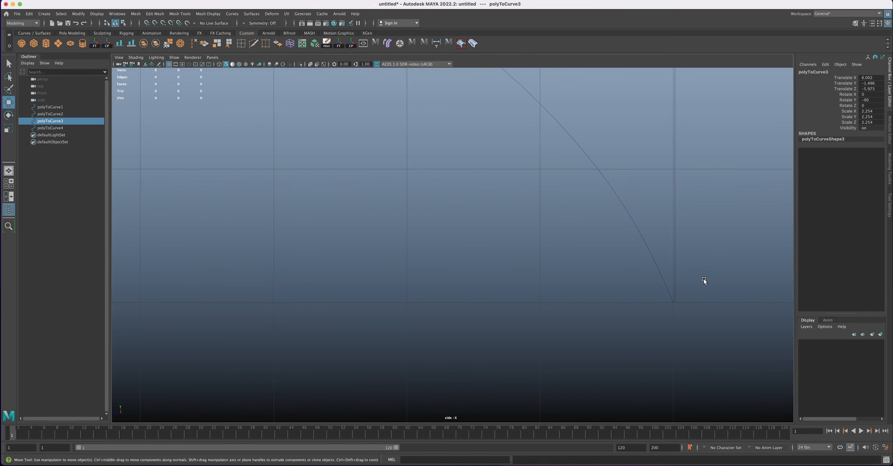
{"action": "scroll", "coordinate": [663, 277], "scroll_direction": "down", "scroll_amount": 3}
{"action": "scroll", "coordinate": [581, 311], "scroll_direction": "up", "scroll_amount": 3}
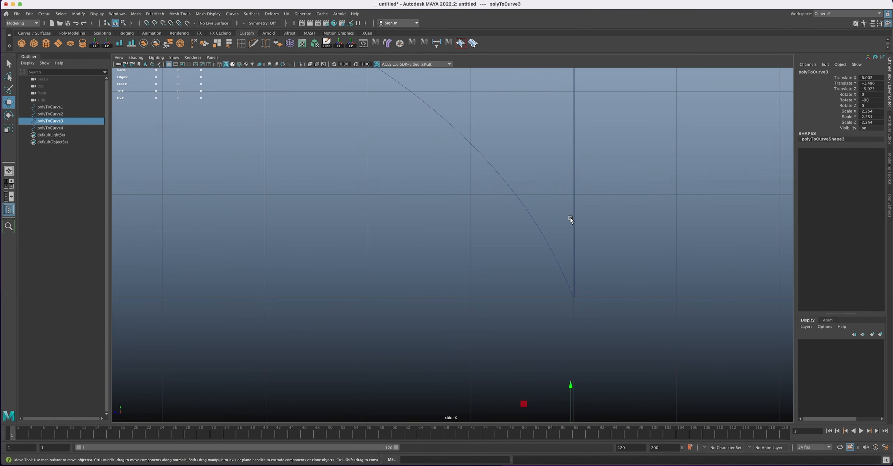
- Select all control vertices of the opposite rotated arch, polyToCurve4, snap them along Z to -6, and return to object mode
{"action": "left_click", "coordinate": [574, 223]}
{"action": "right_click_drag", "start_coordinate": [577, 225], "coordinate": [544, 224]}
{"action": "scroll", "coordinate": [581, 233], "scroll_direction": "down", "scroll_amount": 6}
{"action": "left_click_drag", "start_coordinate": [528, 189], "coordinate": [443, 285]}
{"action": "scroll", "coordinate": [557, 295], "scroll_direction": "up", "scroll_amount": 6}
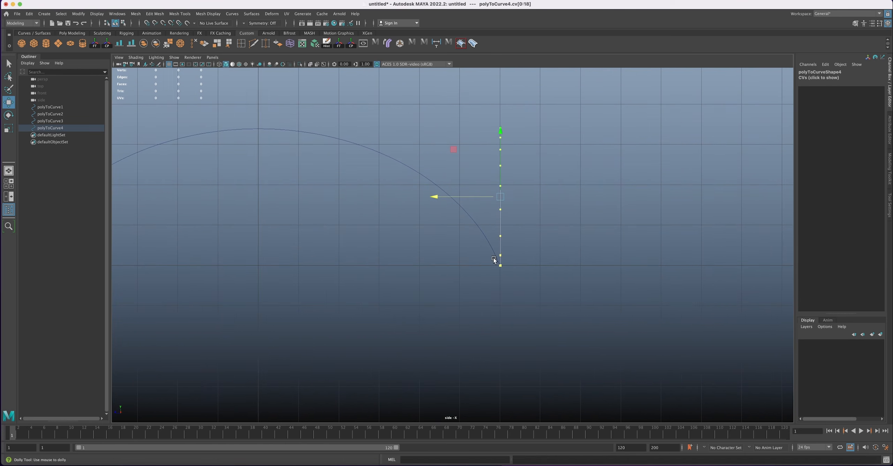
{"action": "key", "text": "x"}
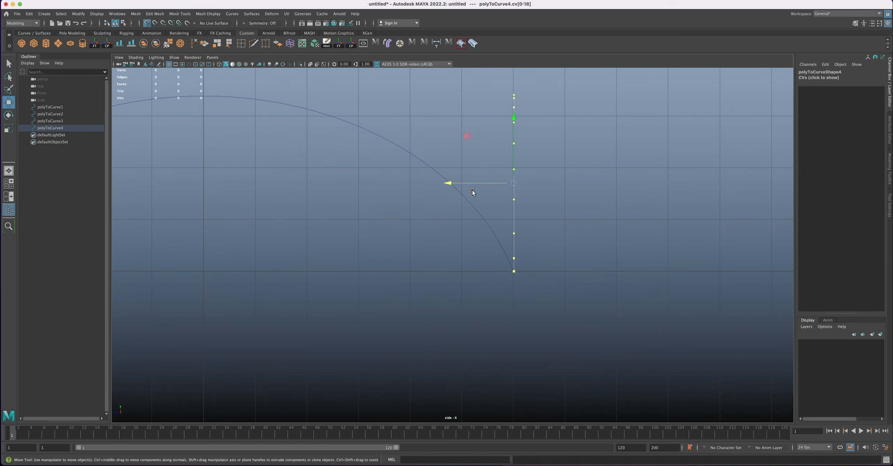
{"action": "left_click_drag", "start_coordinate": [449, 183], "coordinate": [500, 194]}
{"action": "right_click_drag", "start_coordinate": [511, 215], "coordinate": [531, 207]}
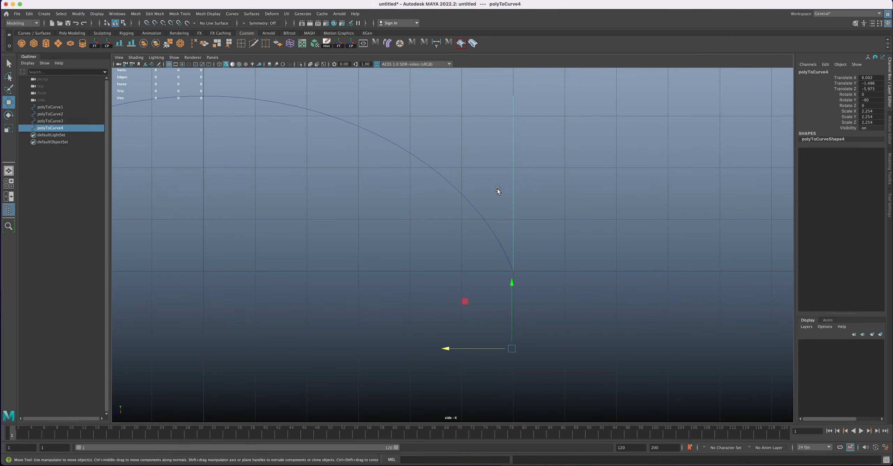
- Examine in the perspective view whether the four arches meet at their corners, and clear the selection
{"action": "right_click_drag", "start_coordinate": [507, 246], "coordinate": [635, 319], "text": "alt"}
{"action": "middle_click_drag", "start_coordinate": [560, 275], "coordinate": [546, 273], "text": "alt"}
{"action": "right_click_drag", "start_coordinate": [547, 273], "coordinate": [438, 206], "text": "alt"}
{"action": "key", "text": "space"}
{"action": "key", "text": "space"}
{"action": "key", "text": "space"}
{"action": "left_click_drag", "start_coordinate": [509, 190], "coordinate": [443, 226], "text": "alt"}
{"action": "left_click", "coordinate": [430, 257]}
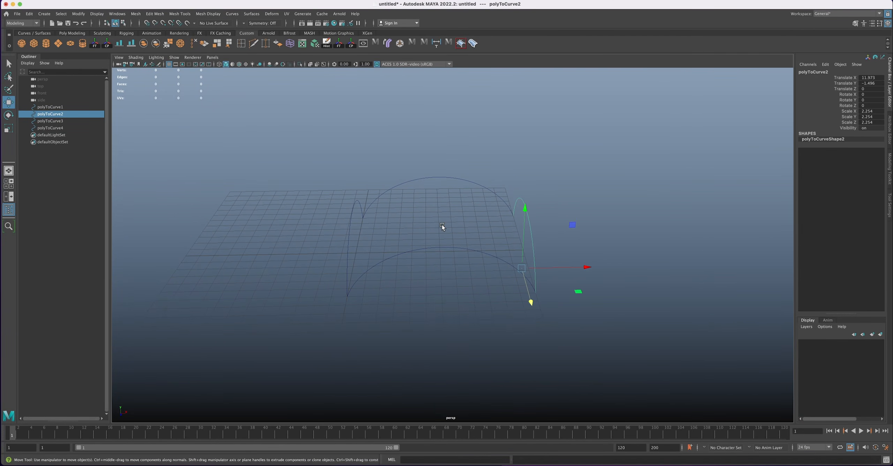
{"action": "left_click", "coordinate": [330, 164]}
{"action": "mouse_move", "coordinate": [375, 181]}
{"action": "left_mouse_down", "text": "alt"}
{"action": "mouse_move", "coordinate": [354, 176]}
{"action": "mouse_move", "coordinate": [377, 194]}
{"action": "mouse_move", "coordinate": [366, 168]}
{"action": "left_mouse_up", "text": "alt"}
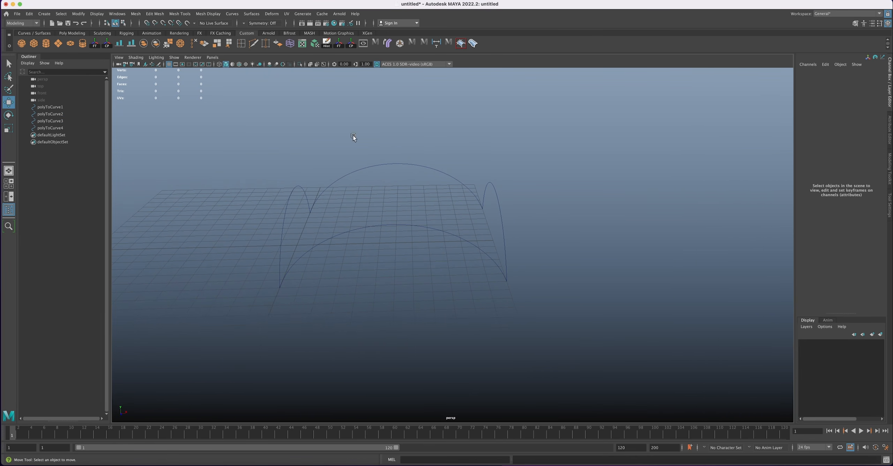
- Create a Birail 3+ surface using polyToCurve1 and polyToCurve2 as profiles and polyToCurve4 and polyToCurve3 as rails
{"action": "left_click", "coordinate": [252, 13]}
{"action": "mouse_move", "coordinate": [259, 56]}
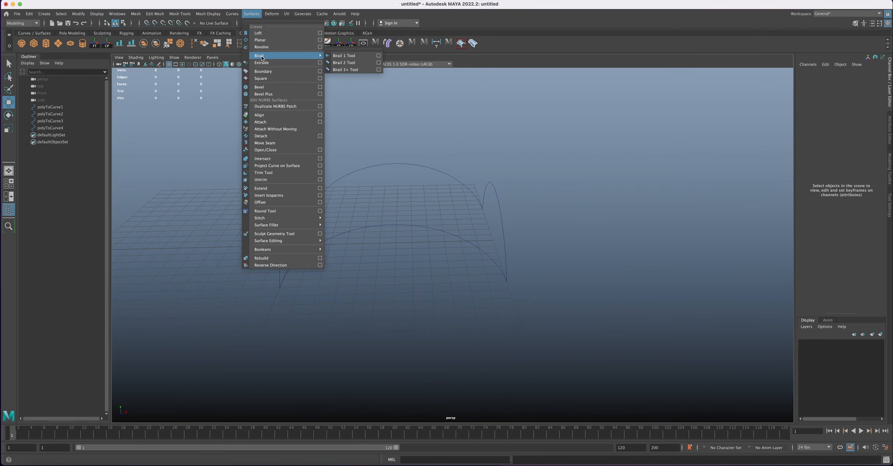
{"action": "left_click", "coordinate": [344, 70]}
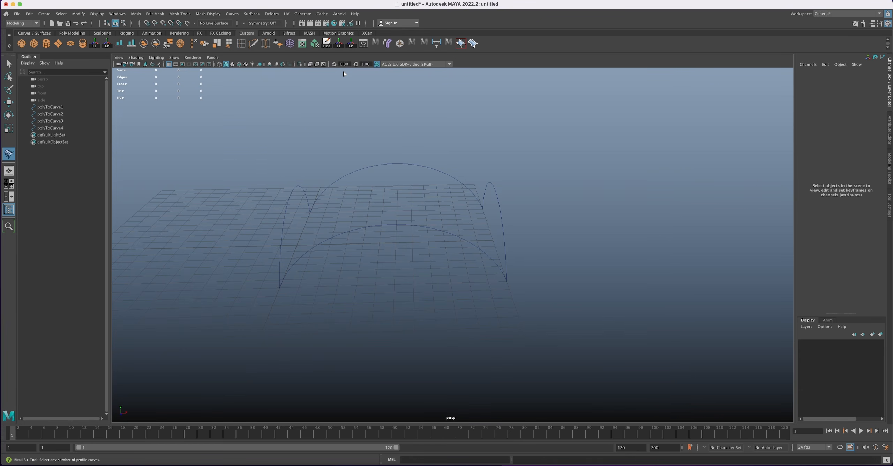
{"action": "left_click", "coordinate": [505, 212]}
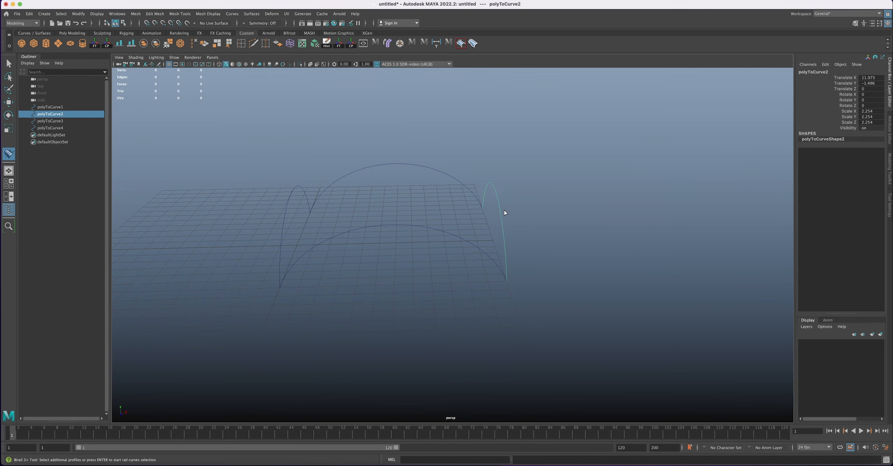
{"action": "left_click", "coordinate": [289, 214]}
{"action": "key", "text": "Return"}
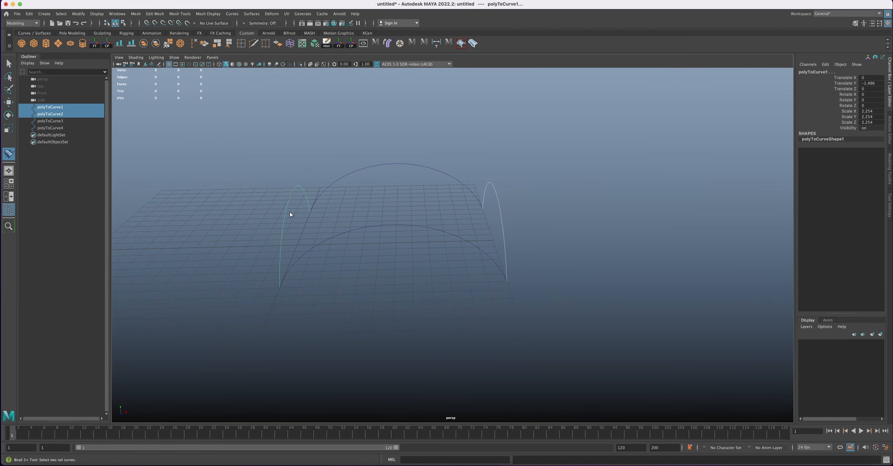
{"action": "left_click_drag", "start_coordinate": [389, 169], "coordinate": [389, 171]}
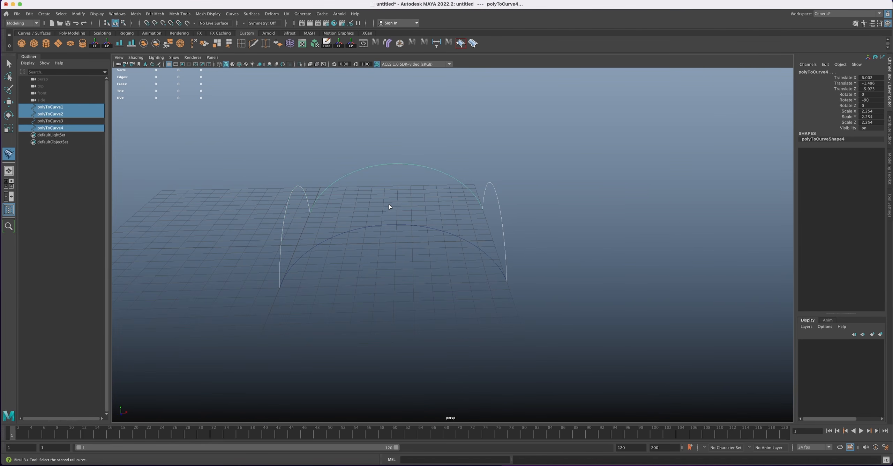
{"action": "left_click_drag", "start_coordinate": [389, 215], "coordinate": [397, 243]}
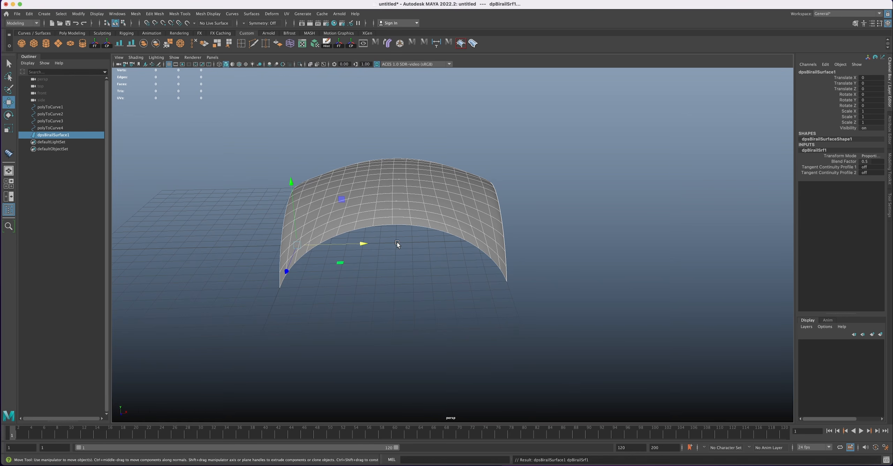
- Open the NURBS to Polygons conversion options for the birail surface, reset them and set the type to Quads
{"action": "left_click_drag", "start_coordinate": [408, 167], "coordinate": [435, 196], "text": "alt"}
{"action": "left_click", "coordinate": [435, 201]}
{"action": "right_click_drag", "start_coordinate": [423, 199], "coordinate": [398, 197]}
{"action": "left_click_drag", "start_coordinate": [399, 197], "coordinate": [408, 181], "text": "alt"}
{"action": "right_click_drag", "start_coordinate": [408, 181], "coordinate": [430, 173]}
{"action": "left_click_drag", "start_coordinate": [423, 196], "coordinate": [433, 212], "text": "alt"}
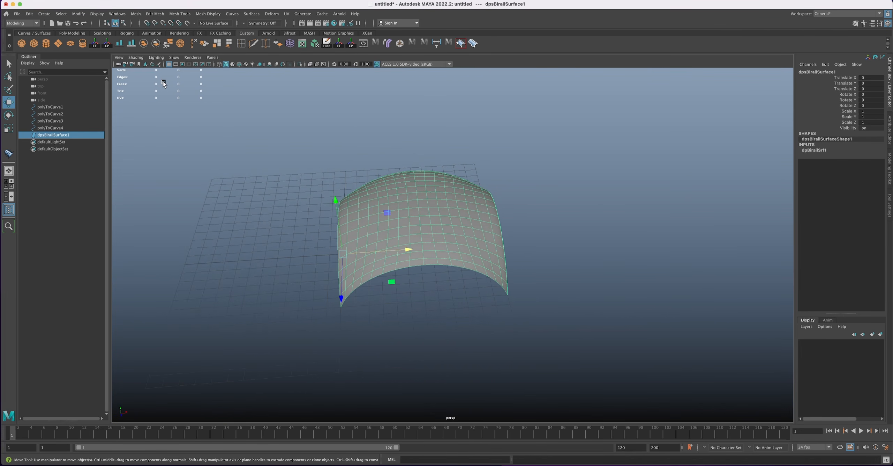
{"action": "left_click", "coordinate": [80, 15]}
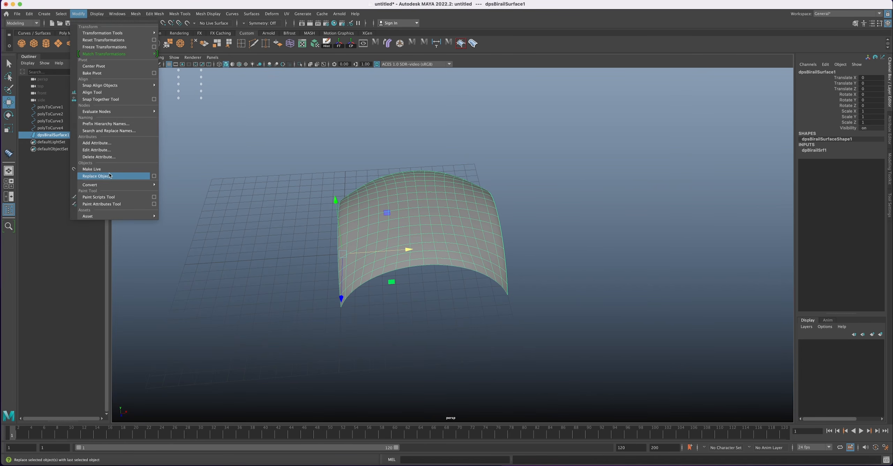
{"action": "mouse_move", "coordinate": [109, 185]}
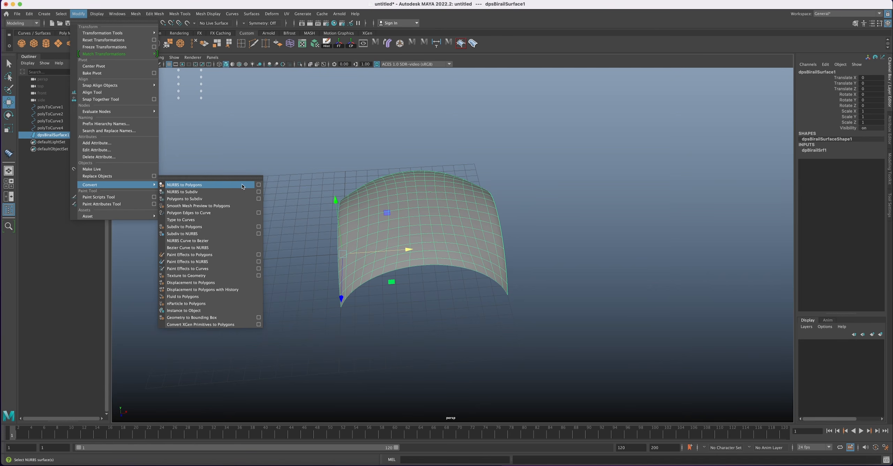
{"action": "left_click", "coordinate": [259, 185]}
{"action": "left_click", "coordinate": [534, 155]}
{"action": "left_click", "coordinate": [548, 172]}
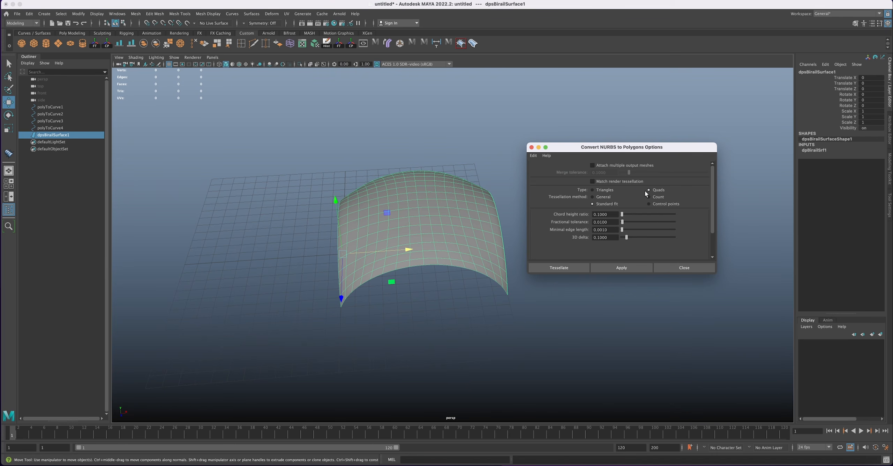
- Set the tessellation method to General, with both U type and V type as Per surf # of iso params
{"action": "left_click", "coordinate": [593, 197]}
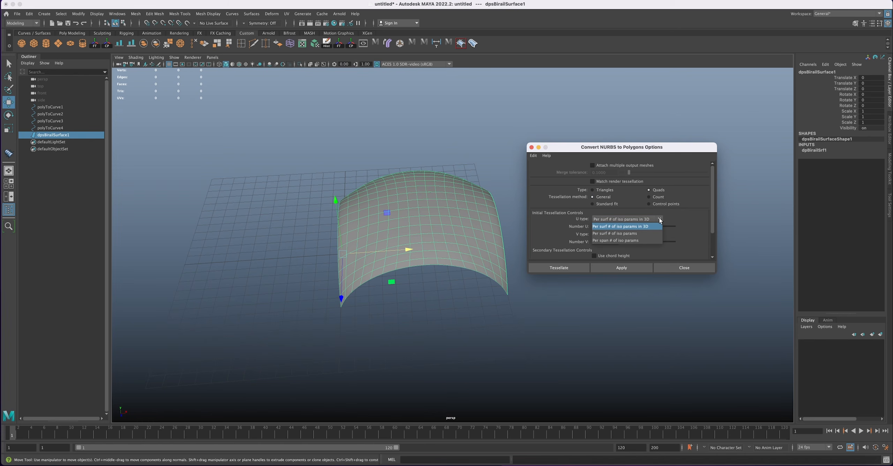
{"action": "left_click", "coordinate": [643, 233]}
{"action": "left_click", "coordinate": [660, 234]}
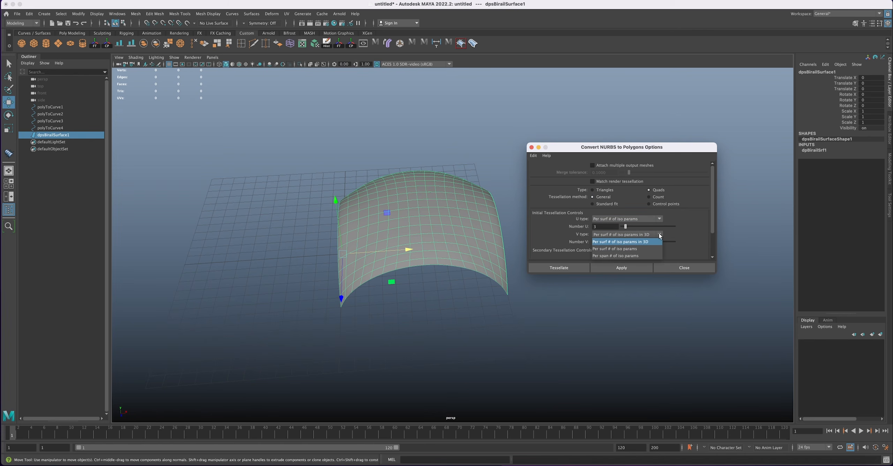
{"action": "left_click", "coordinate": [642, 248]}
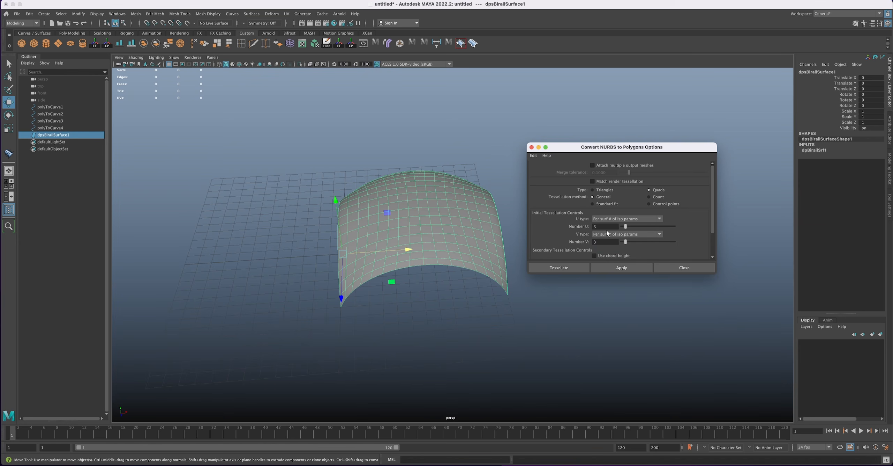
- Convert the birail surface to polygons with Number U 7 and Number V 7, and move the mesh to Translate X -14.908
{"action": "left_click_drag", "start_coordinate": [601, 227], "coordinate": [591, 234]}
{"action": "double_click", "coordinate": [603, 242]}
{"action": "type", "text": "7"}
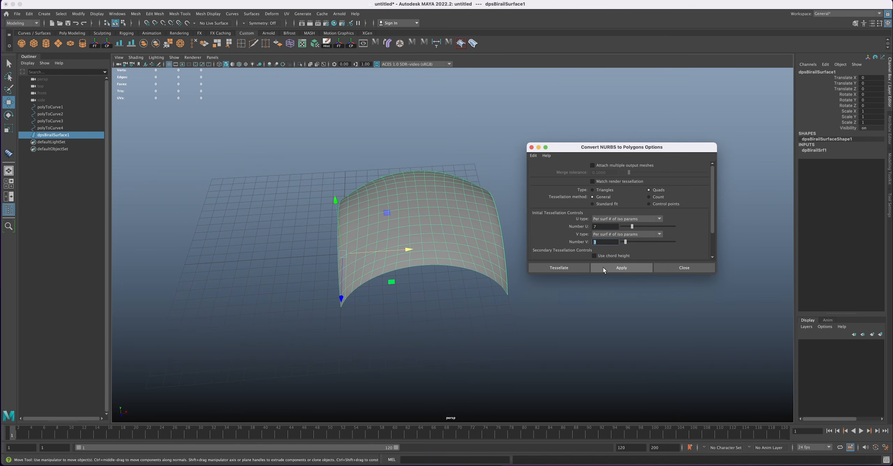
{"action": "left_click", "coordinate": [629, 267]}
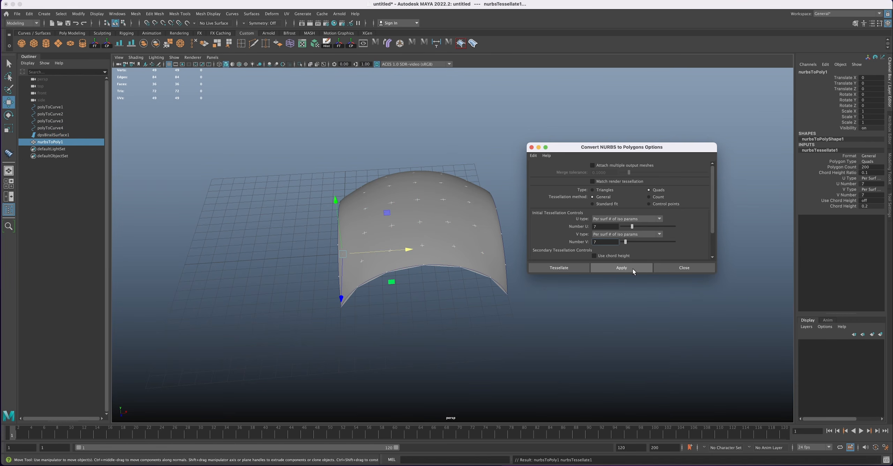
{"action": "left_click_drag", "start_coordinate": [409, 249], "coordinate": [213, 262]}
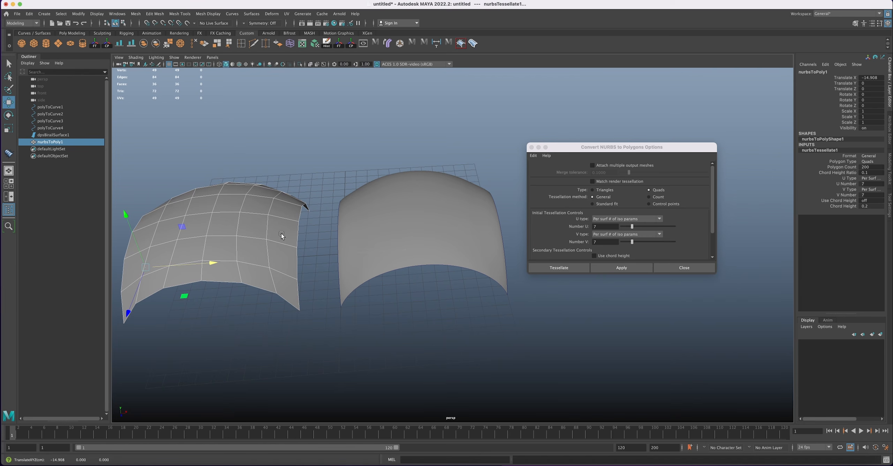
{"action": "left_click_drag", "start_coordinate": [318, 231], "coordinate": [373, 222], "text": "alt"}
- Convert the birail surface again with Number U 6 and Number V 8, and move that mesh to the opposite side along X
{"action": "left_click", "coordinate": [406, 215]}
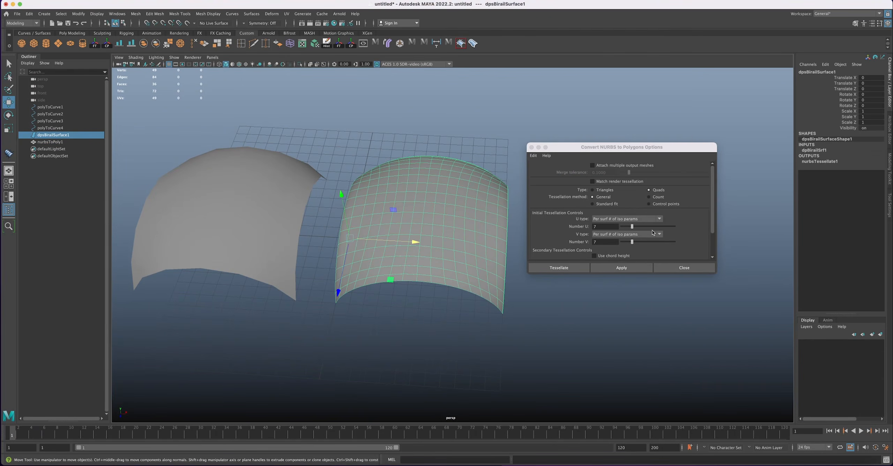
{"action": "left_click_drag", "start_coordinate": [602, 226], "coordinate": [589, 245]}
{"action": "type", "text": "6"}
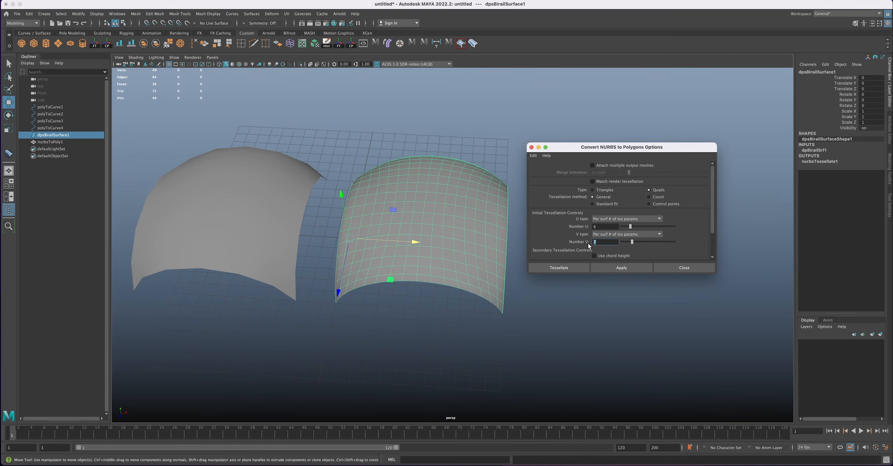
{"action": "type", "text": "8"}
{"action": "left_click", "coordinate": [633, 267]}
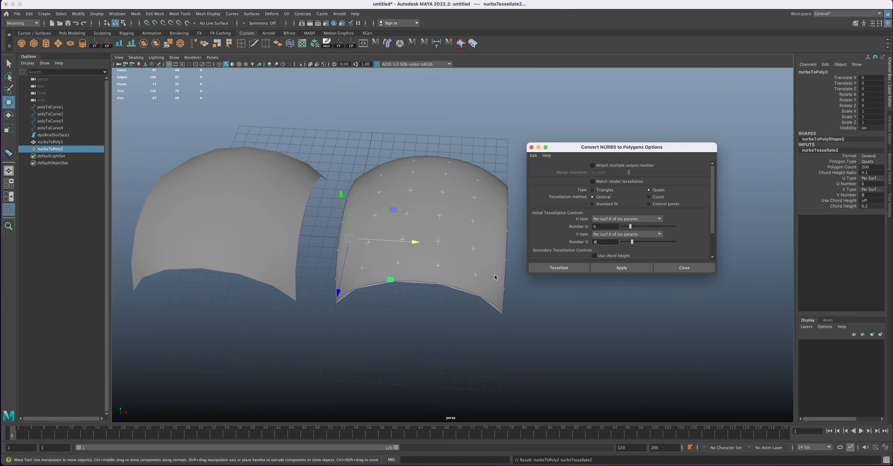
{"action": "middle_click_drag", "start_coordinate": [478, 260], "coordinate": [399, 249], "text": "alt"}
{"action": "left_click_drag", "start_coordinate": [318, 227], "coordinate": [487, 250]}
- Convert the birail surface to a third polygon mesh with Number U 8 and Number V 8
{"action": "left_click", "coordinate": [323, 206]}
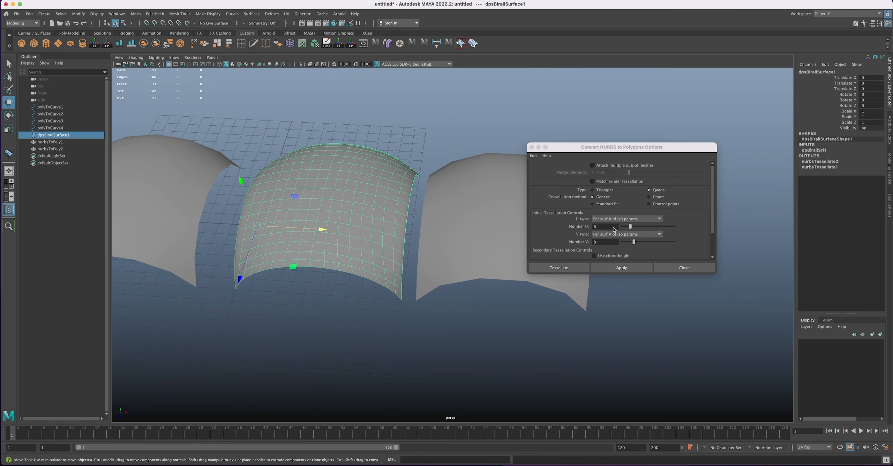
{"action": "left_click", "coordinate": [599, 226]}
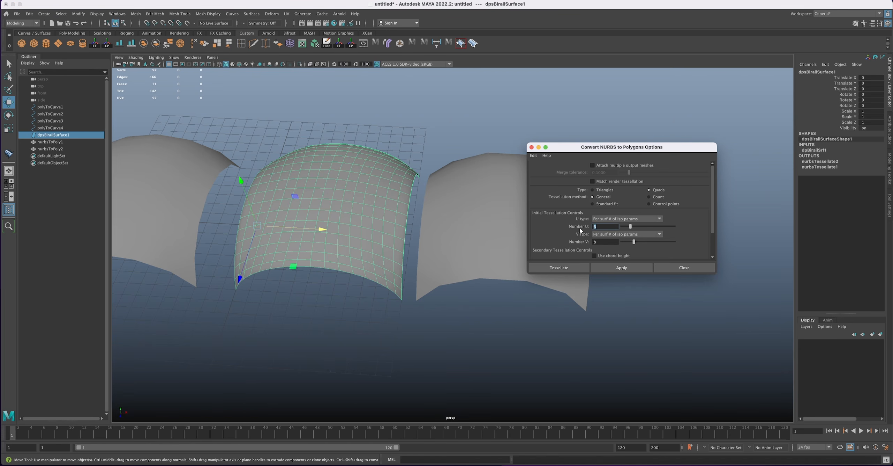
{"action": "left_click", "coordinate": [642, 267]}
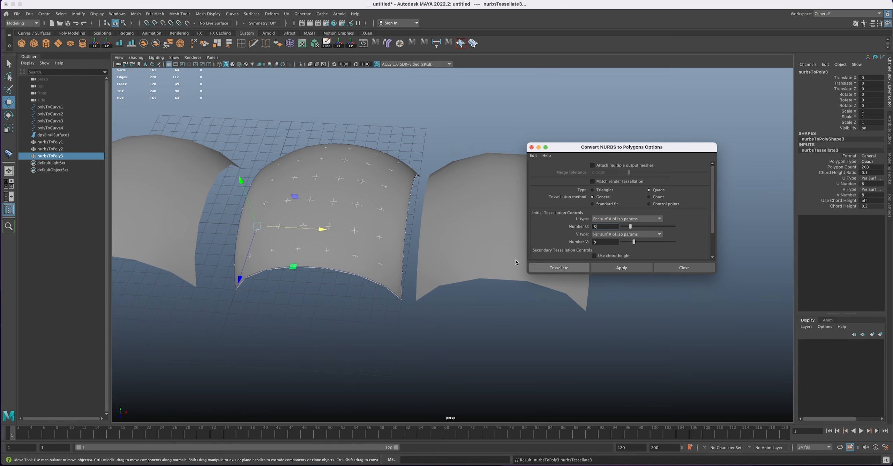
- Move the third converted mesh back to Translate Z -15.449 and close the NURBS to Polygons options
{"action": "left_click_drag", "start_coordinate": [240, 278], "coordinate": [285, 141]}
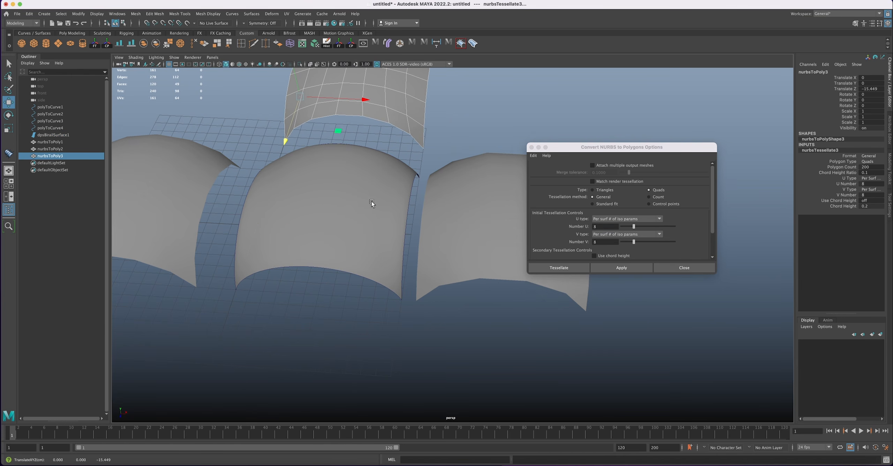
{"action": "left_click_drag", "start_coordinate": [371, 201], "coordinate": [386, 218], "text": "alt"}
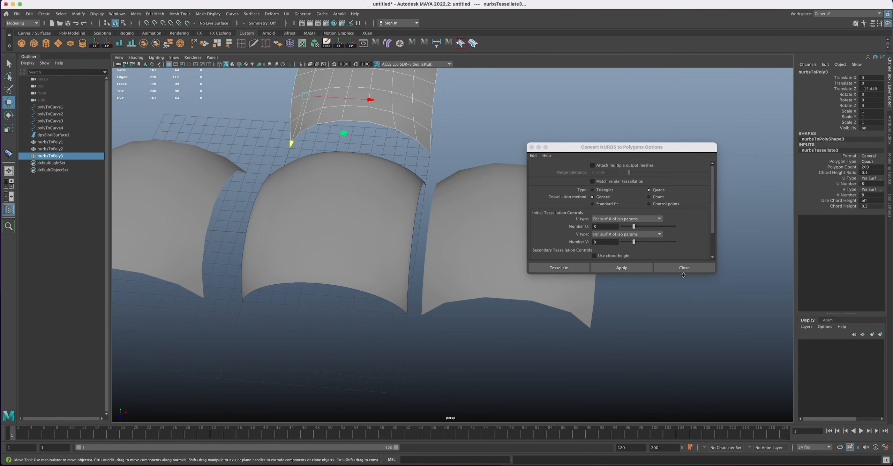
{"action": "left_click", "coordinate": [672, 268]}
{"action": "left_click_drag", "start_coordinate": [518, 260], "coordinate": [559, 245], "text": "alt"}
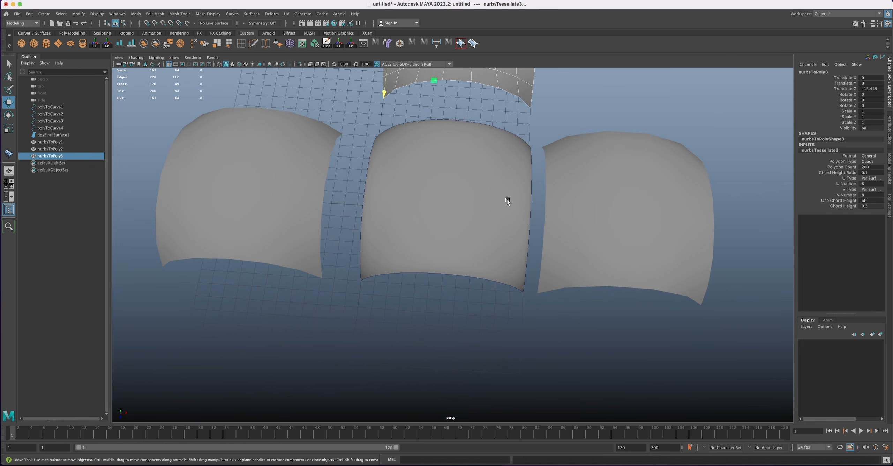
- Group the birail surface with its four source curves and hide the group
{"action": "left_click_drag", "start_coordinate": [357, 113], "coordinate": [530, 308]}
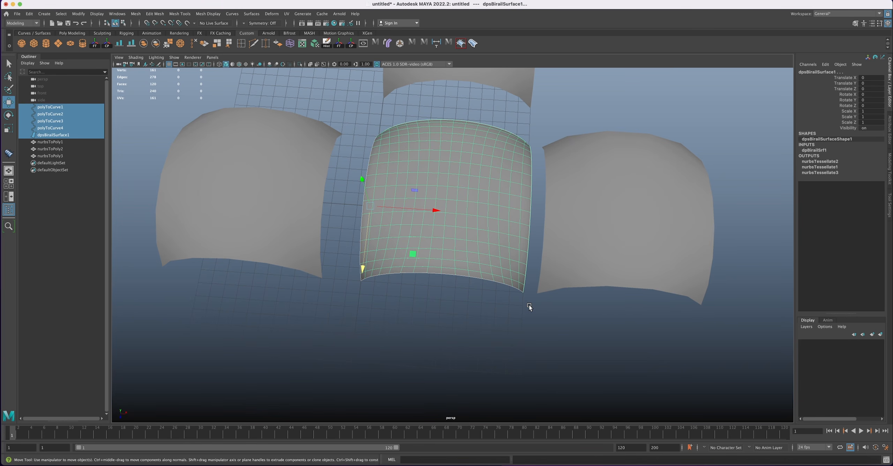
{"action": "key", "text": "ctrl+g"}
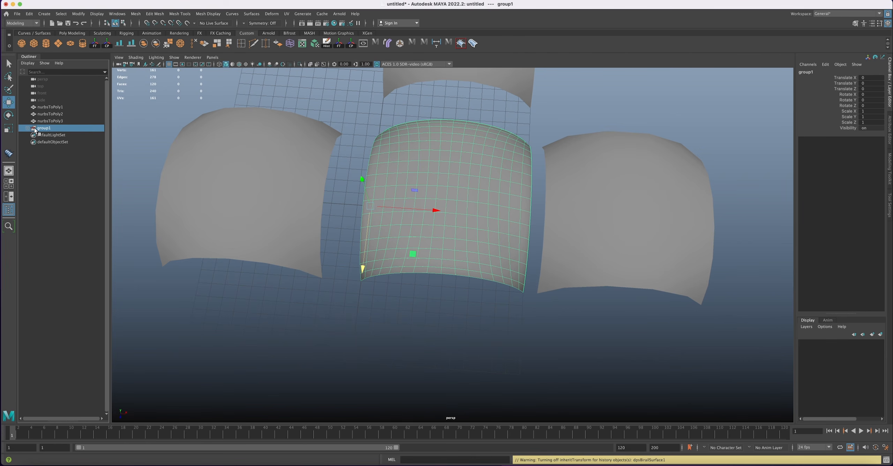
{"action": "key", "text": "ctrl+h"}
{"action": "left_click_drag", "start_coordinate": [571, 138], "coordinate": [453, 161], "text": "alt"}
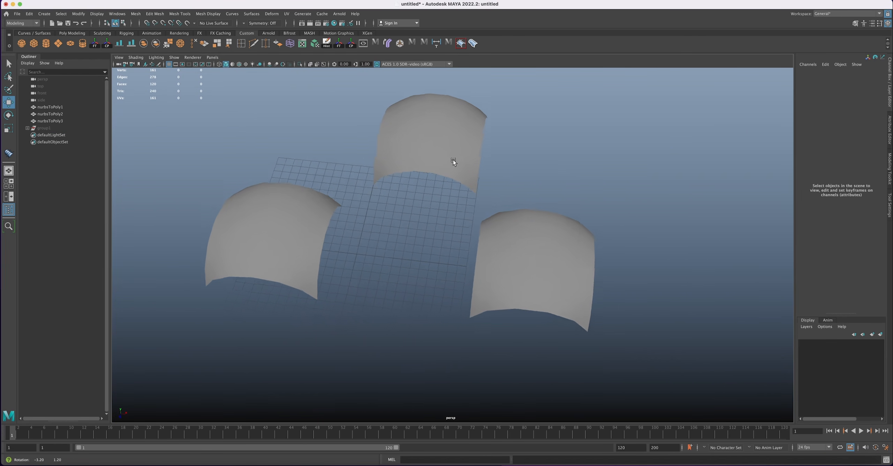
- Select the three converted meshes and compare their quad layouts and curved silhouettes from several angles
{"action": "left_click", "coordinate": [427, 135]}
{"action": "left_click", "coordinate": [290, 261], "text": "shift"}
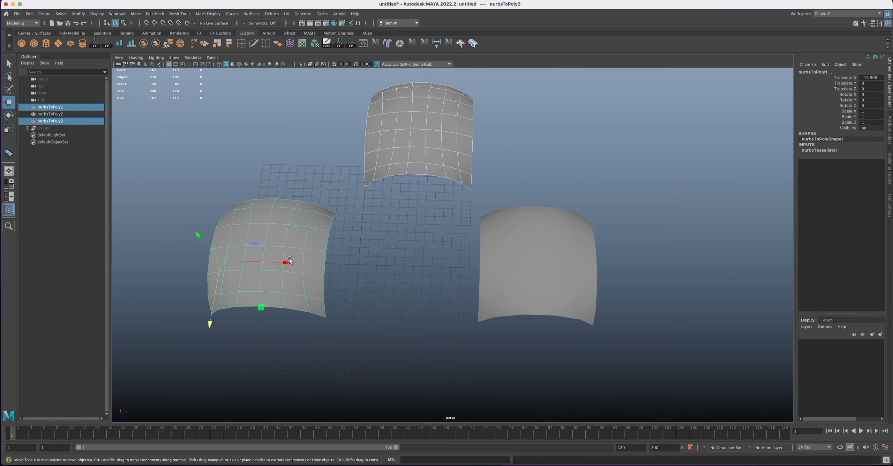
{"action": "left_click", "coordinate": [524, 274], "text": "shift"}
{"action": "left_click_drag", "start_coordinate": [521, 255], "coordinate": [464, 236], "text": "alt"}
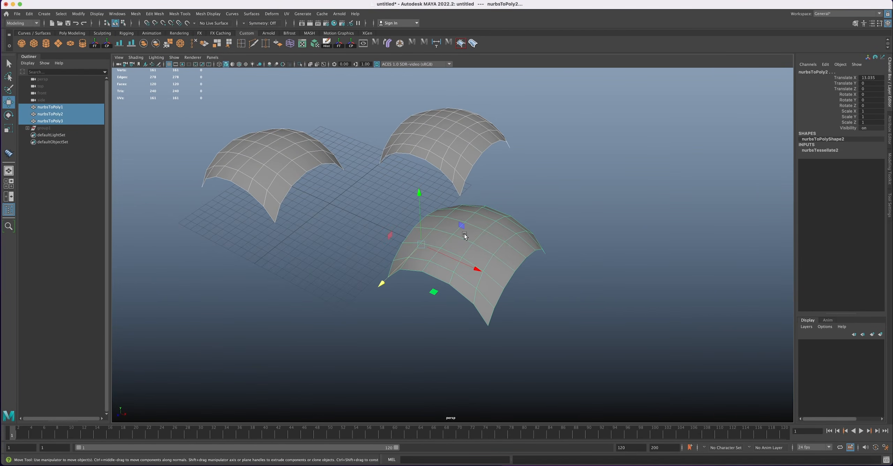
{"action": "left_click_drag", "start_coordinate": [466, 223], "coordinate": [473, 199], "text": "alt"}
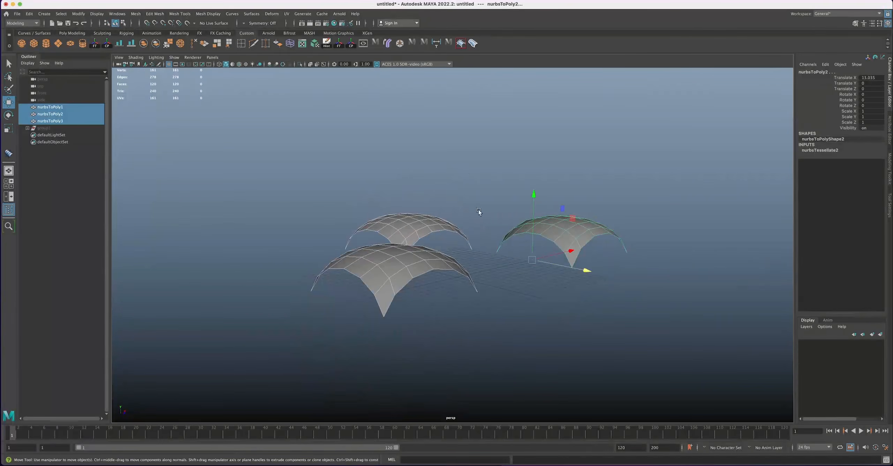
{"action": "right_click_drag", "start_coordinate": [472, 200], "coordinate": [470, 221], "text": "alt"}
{"action": "left_click_drag", "start_coordinate": [506, 206], "coordinate": [481, 237], "text": "alt"}
{"action": "left_click", "coordinate": [543, 261]}
- Delete the 7 × 7 and 8 × 8 meshes, keeping only the one made with Number U 6 and Number V 8
{"action": "left_click_drag", "start_coordinate": [549, 272], "coordinate": [544, 252], "text": "alt"}
{"action": "right_click_drag", "start_coordinate": [544, 251], "coordinate": [489, 241], "text": "alt"}
{"action": "left_click_drag", "start_coordinate": [489, 240], "coordinate": [506, 253], "text": "alt"}
{"action": "left_click_drag", "start_coordinate": [348, 187], "coordinate": [394, 285]}
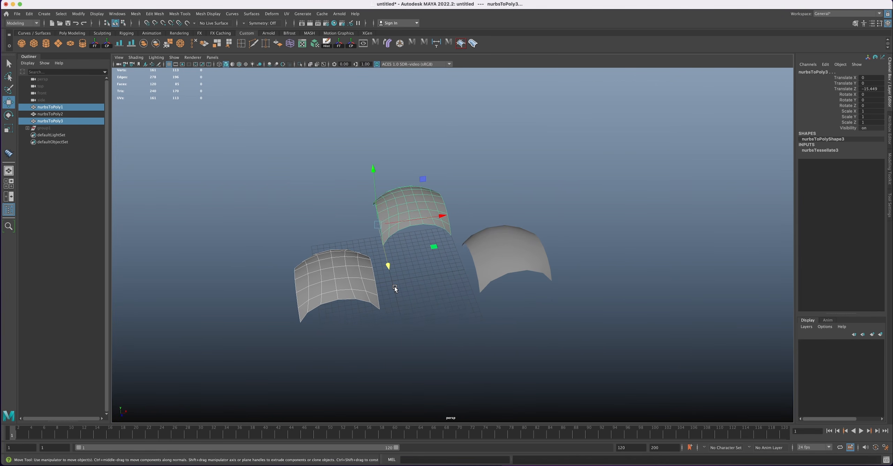
{"action": "key", "text": "Delete"}
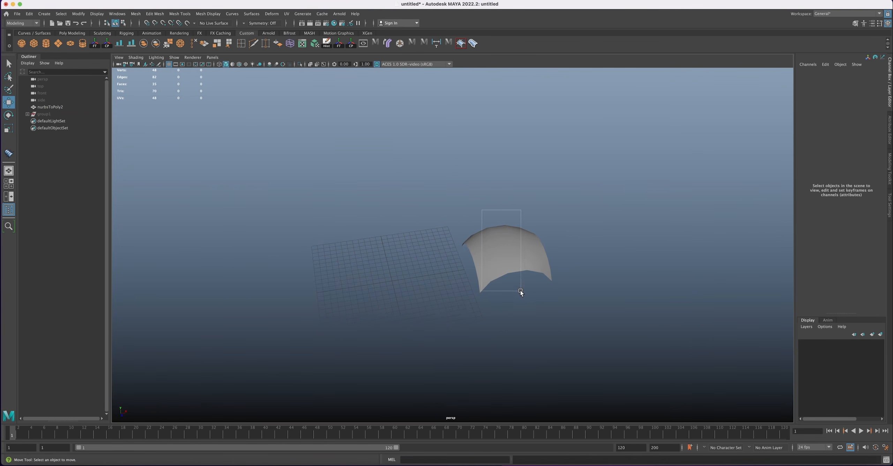
- Center the remaining mesh's pivot, freeze its transformations, delete its history and move it to Translate X -19.055 over the grid
{"action": "left_click", "coordinate": [522, 292]}
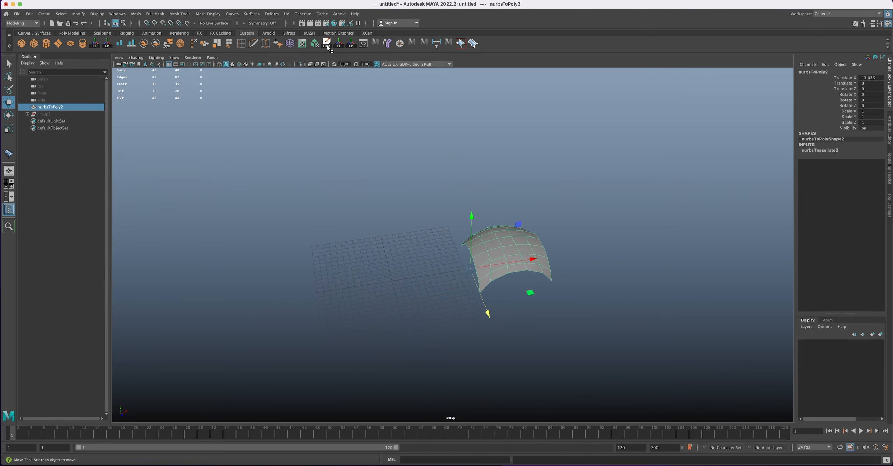
{"action": "left_click", "coordinate": [338, 44]}
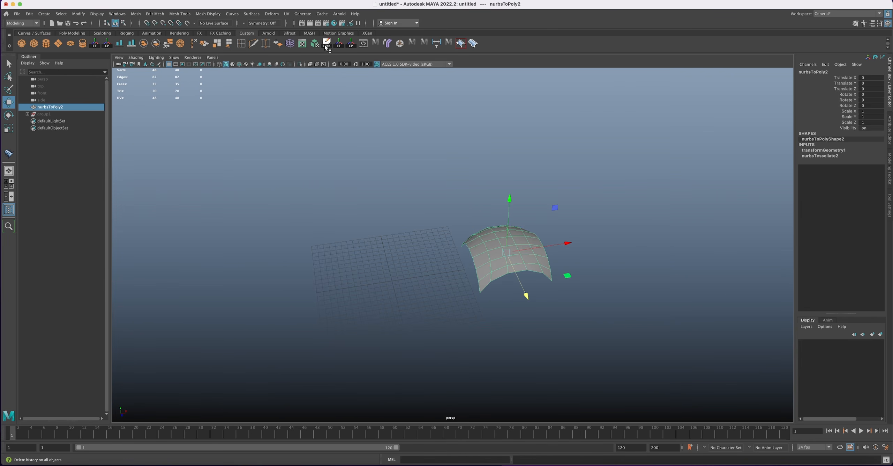
{"action": "left_click_drag", "start_coordinate": [565, 243], "coordinate": [443, 259]}
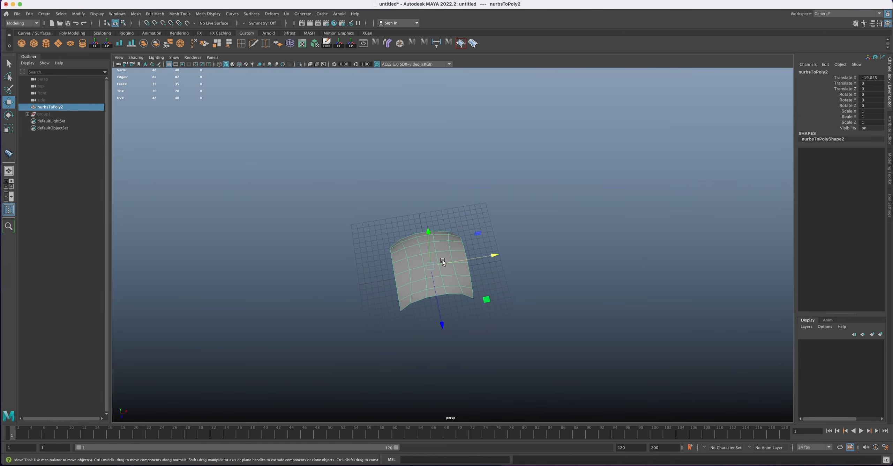
- Stand the patch upright with Rotate X 90 and raise it above the grid to Translate Y 7.423
{"action": "key", "text": "e"}
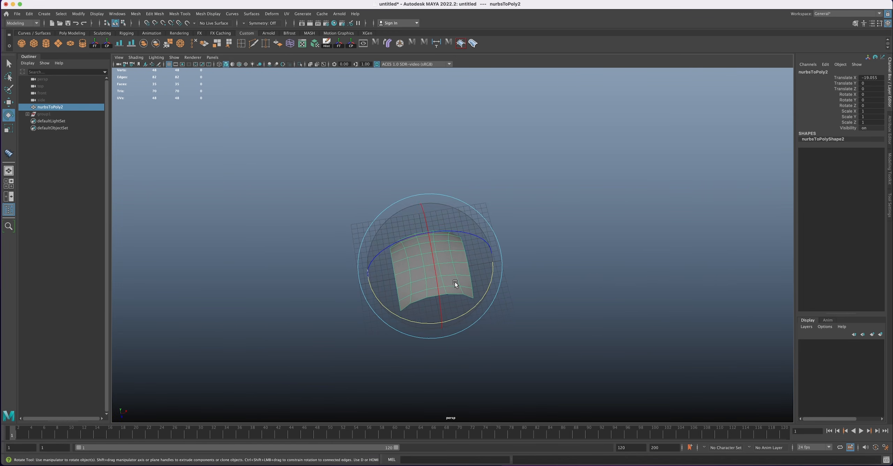
{"action": "left_click_drag", "start_coordinate": [427, 220], "coordinate": [453, 220]}
{"action": "key", "text": "w"}
{"action": "left_click_drag", "start_coordinate": [452, 188], "coordinate": [444, 217]}
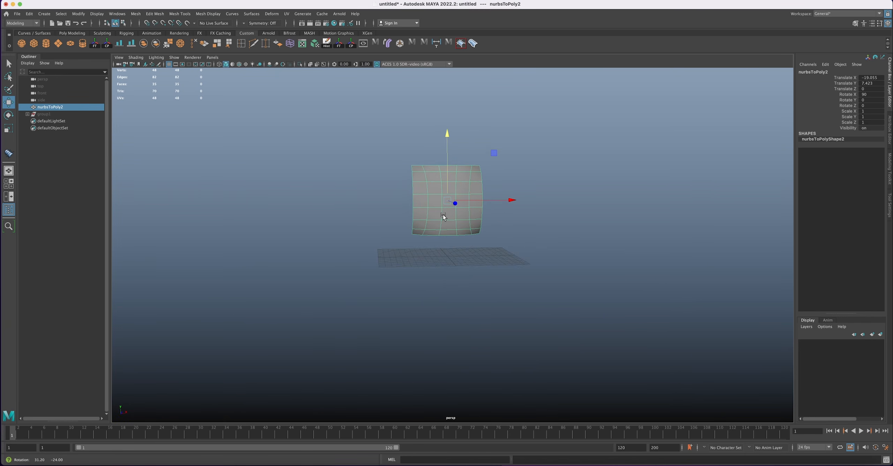
- Examine the patch from the front and compare its shape with the diamond tufting in the chesterfield_ref.jpeg reference image
{"action": "key", "text": "space"}
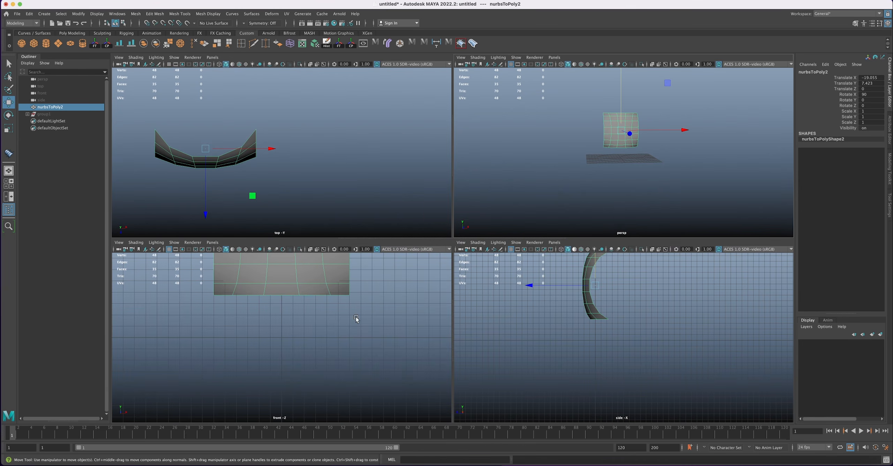
{"action": "key", "text": "space"}
{"action": "right_click_drag", "start_coordinate": [346, 291], "coordinate": [451, 209], "text": "alt"}
{"action": "middle_click_drag", "start_coordinate": [452, 209], "coordinate": [405, 257], "text": "alt"}
{"action": "right_click_drag", "start_coordinate": [405, 258], "coordinate": [429, 276], "text": "alt"}
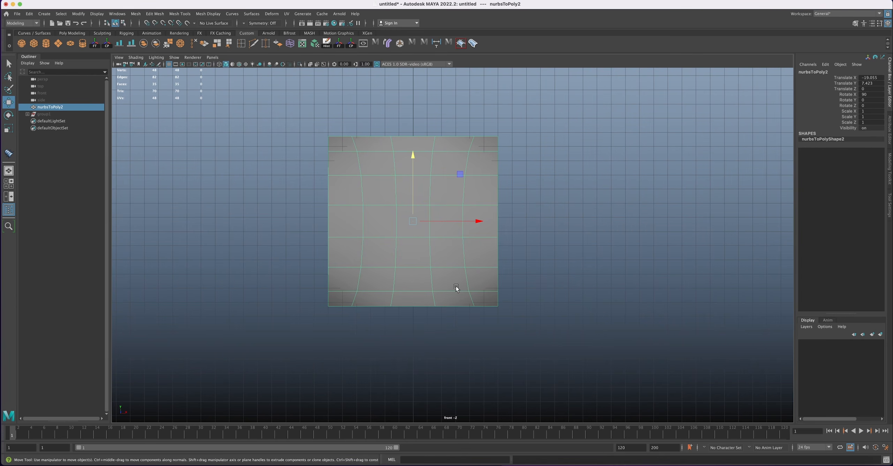
{"action": "middle_click_drag", "start_coordinate": [444, 255], "coordinate": [454, 271], "text": "alt"}
{"action": "right_click_drag", "start_coordinate": [454, 270], "coordinate": [443, 287], "text": "alt"}
{"action": "middle_click_drag", "start_coordinate": [444, 285], "coordinate": [454, 247], "text": "alt"}
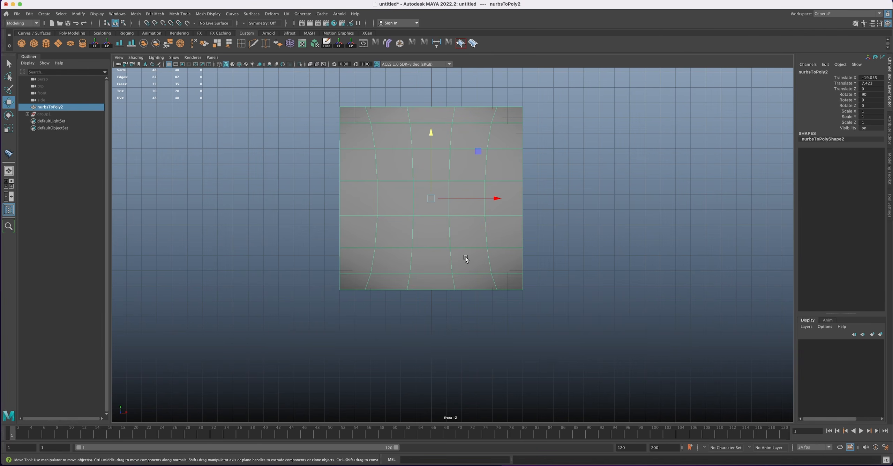
{"action": "middle_click_drag", "start_coordinate": [439, 232], "coordinate": [439, 240], "text": "alt"}
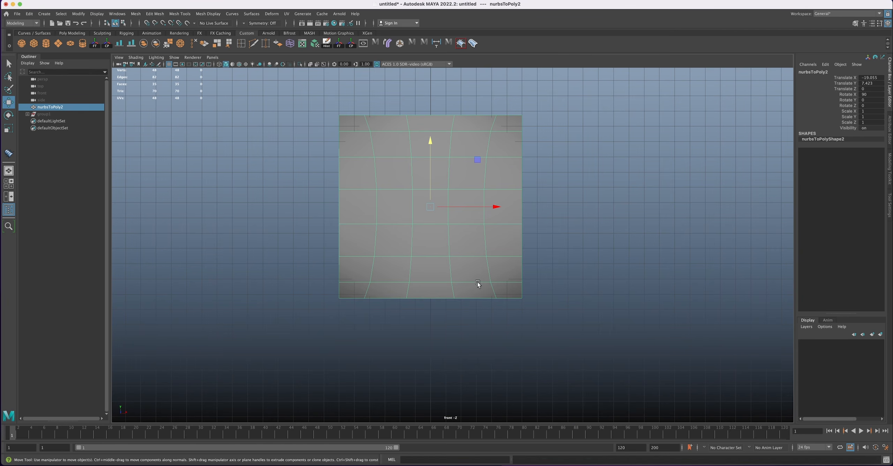
{"action": "middle_click_drag", "start_coordinate": [442, 223], "coordinate": [442, 233], "text": "alt"}
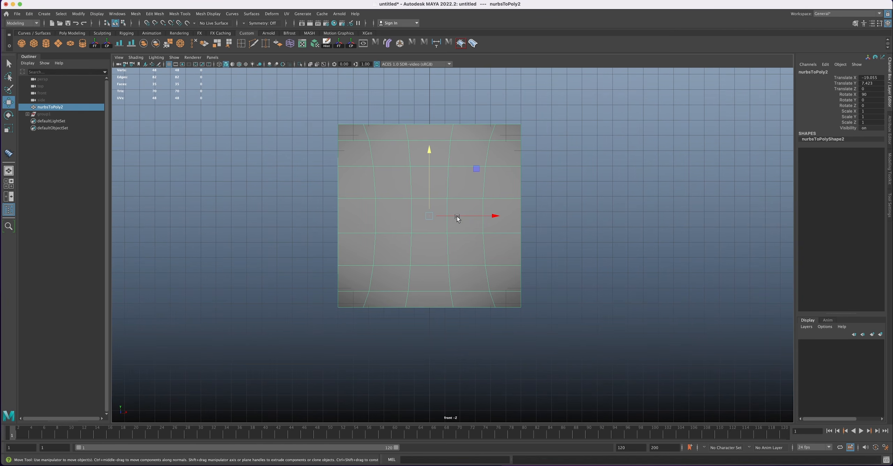
{"action": "left_click", "coordinate": [672, 464]}
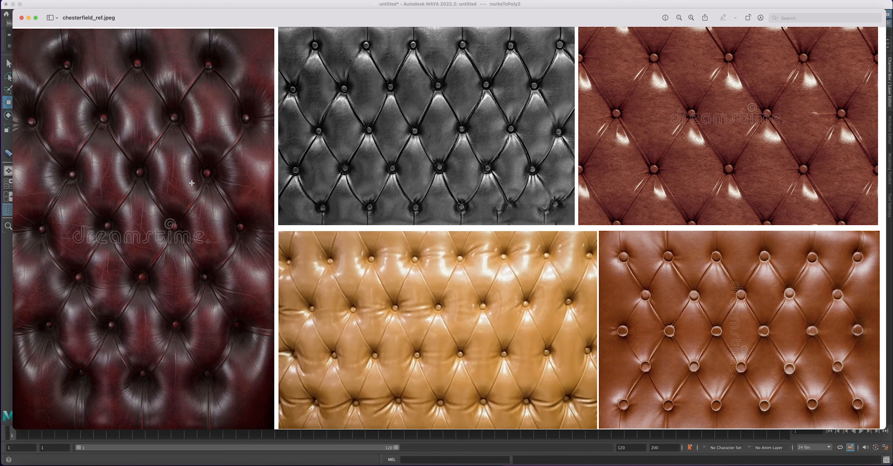
{"action": "left_click", "coordinate": [29, 18]}
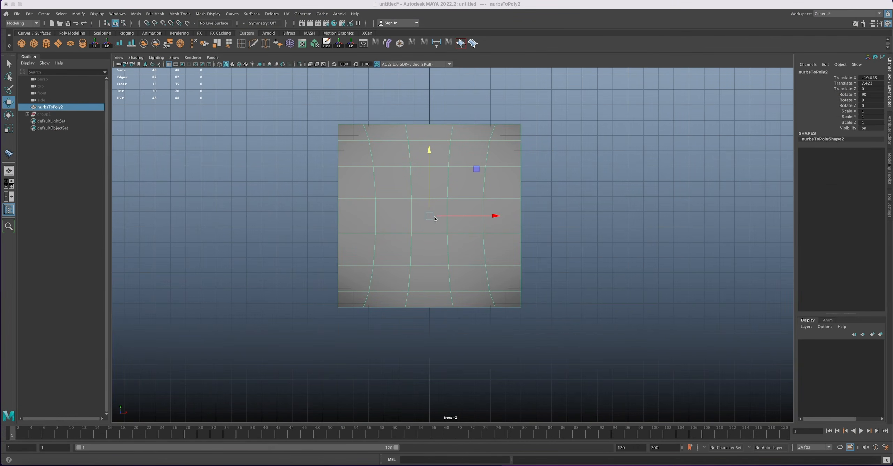
- Rotate the patch to Rotate Z 45 so that it stands on one corner as a diamond
{"action": "scroll", "coordinate": [427, 227], "scroll_direction": "down", "scroll_amount": 1}
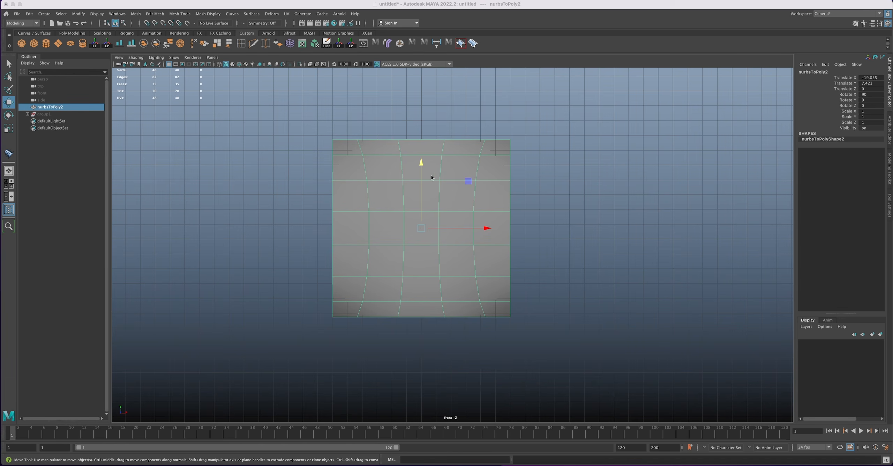
{"action": "middle_click_drag", "start_coordinate": [434, 208], "coordinate": [431, 196], "text": "alt"}
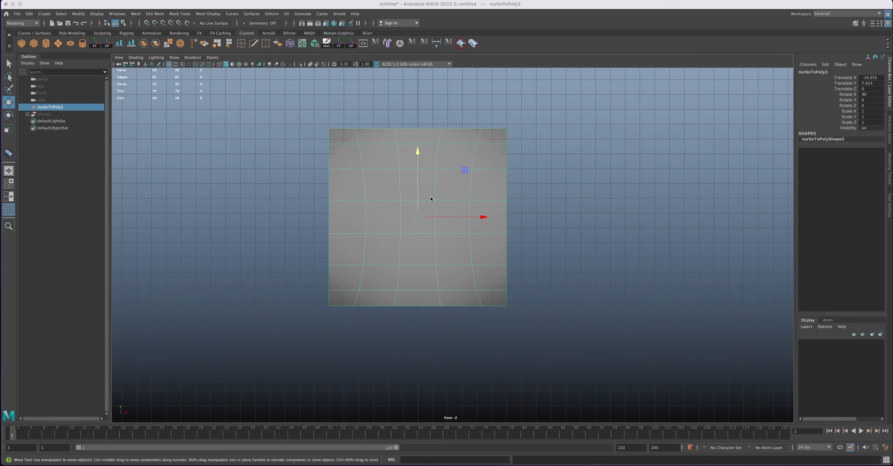
{"action": "key", "text": "e"}
{"action": "left_click_drag", "start_coordinate": [434, 155], "coordinate": [422, 158]}
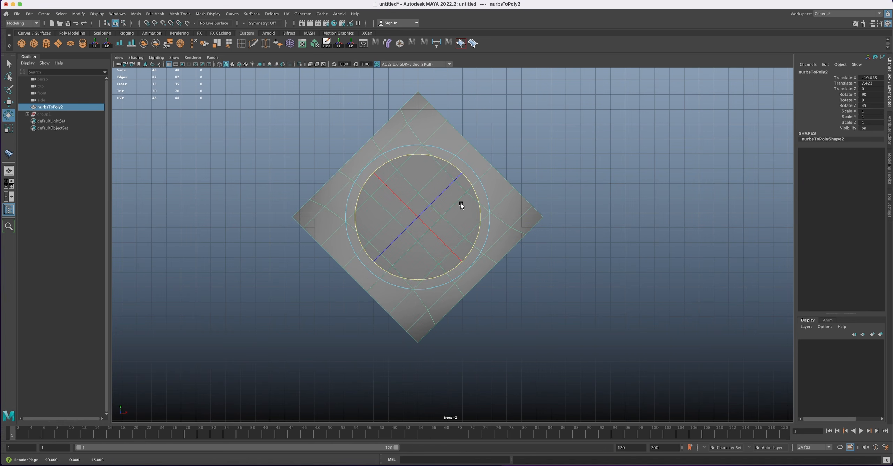
{"action": "left_click", "coordinate": [10, 102]}
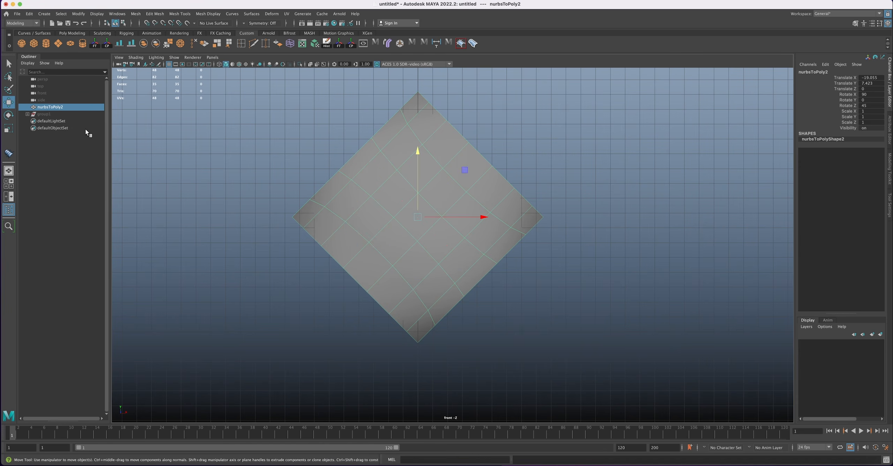
- Freeze the diamond patch's transformations so its scale axes align with the world axes
{"action": "middle_click_drag", "start_coordinate": [426, 225], "coordinate": [434, 217], "text": "alt"}
{"action": "scroll", "coordinate": [434, 217], "scroll_direction": "down", "scroll_amount": 1}
{"action": "key", "text": "e"}
{"action": "key", "text": "r"}
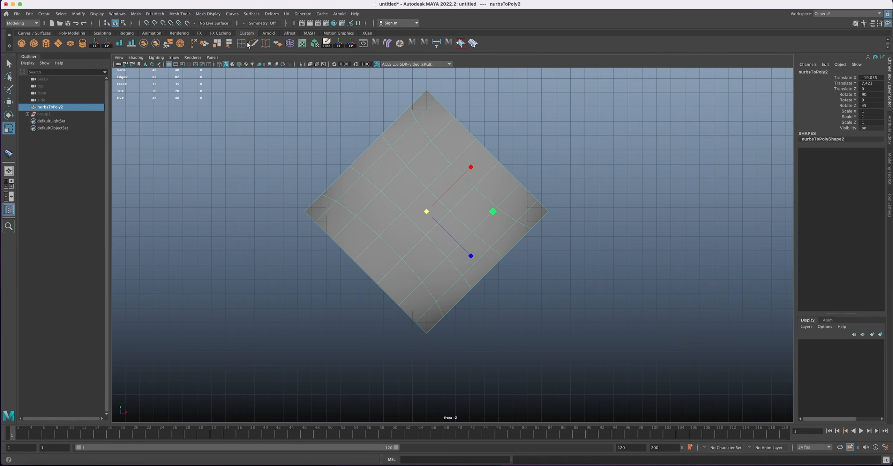
{"action": "left_click", "coordinate": [339, 44]}
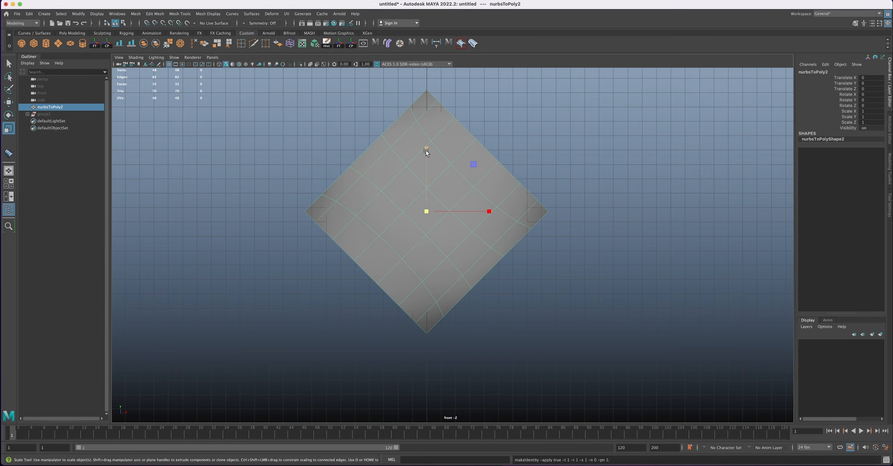
- Stretch the diamond patch vertically to Scale Y 1.335
{"action": "left_click_drag", "start_coordinate": [425, 147], "coordinate": [426, 129]}
{"action": "middle_click_drag", "start_coordinate": [426, 129], "coordinate": [431, 171], "text": "alt"}
{"action": "scroll", "coordinate": [429, 195], "scroll_direction": "down", "scroll_amount": 2}
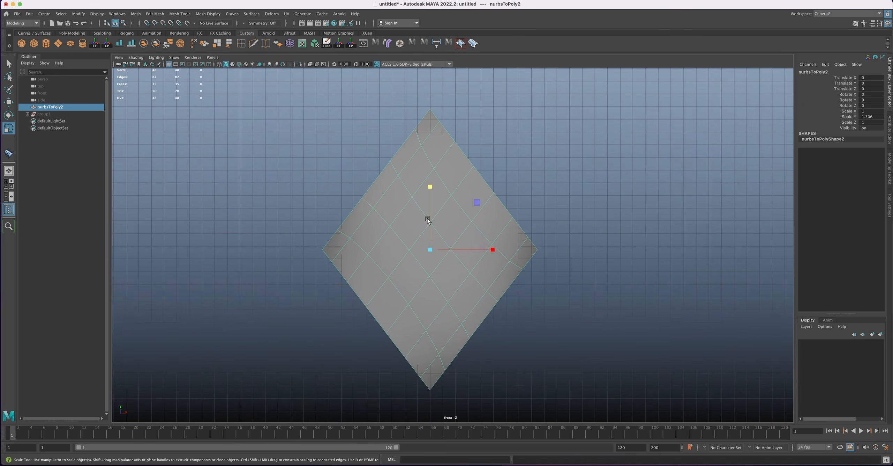
{"action": "middle_click_drag", "start_coordinate": [429, 218], "coordinate": [425, 189], "text": "alt"}
{"action": "scroll", "coordinate": [426, 174], "scroll_direction": "down", "scroll_amount": 1}
{"action": "left_click_drag", "start_coordinate": [425, 159], "coordinate": [425, 158]}
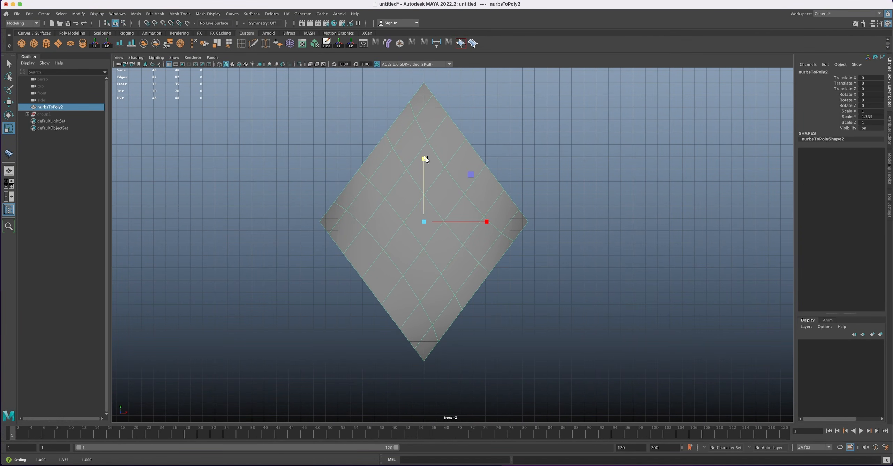
- Deepen the diamond patch's bulge to about Scale Z 1.08 in the perspective view
{"action": "key", "text": "space"}
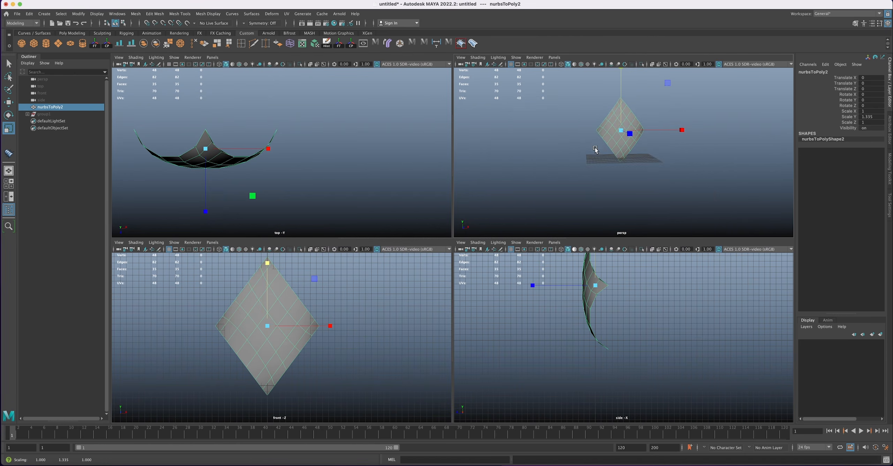
{"action": "key", "text": "space"}
{"action": "left_click_drag", "start_coordinate": [562, 170], "coordinate": [463, 242], "text": "alt"}
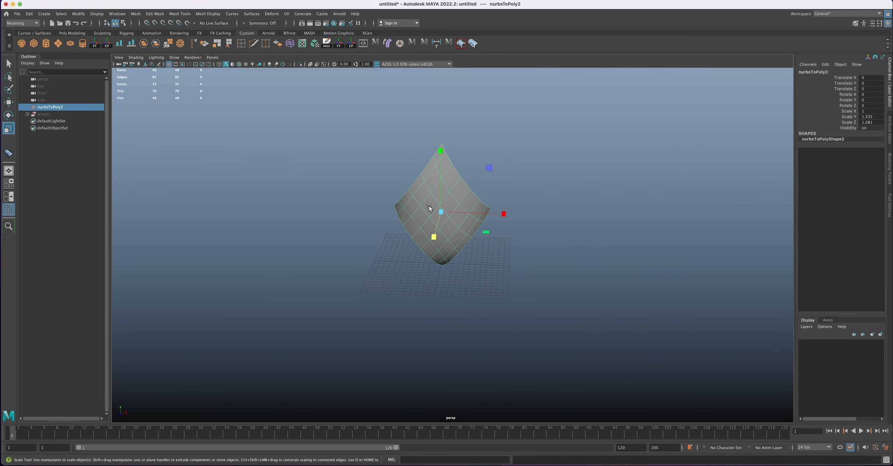
{"action": "mouse_move", "coordinate": [440, 217]}
{"action": "left_mouse_down", "text": "alt"}
{"action": "mouse_move", "coordinate": [432, 209]}
{"action": "mouse_move", "coordinate": [444, 217]}
{"action": "mouse_move", "coordinate": [442, 231]}
{"action": "mouse_move", "coordinate": [441, 213]}
{"action": "left_mouse_up", "text": "alt"}
{"action": "middle_click_drag", "start_coordinate": [441, 211], "coordinate": [440, 215], "text": "alt"}
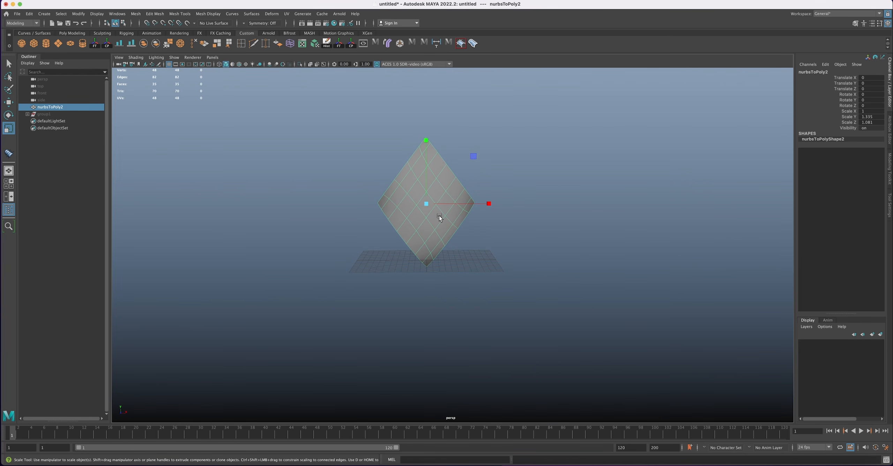
{"action": "key", "text": "super+d"}
{"action": "key", "text": "w"}
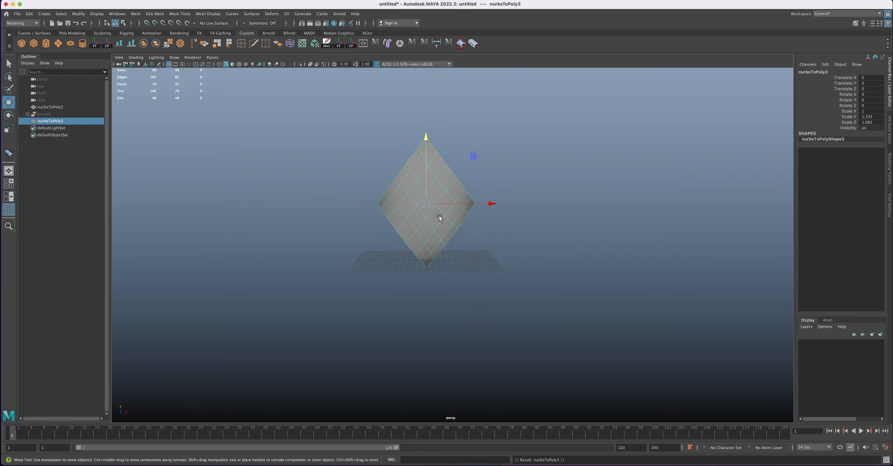
{"action": "left_click_drag", "start_coordinate": [484, 219], "coordinate": [570, 228], "text": "alt"}
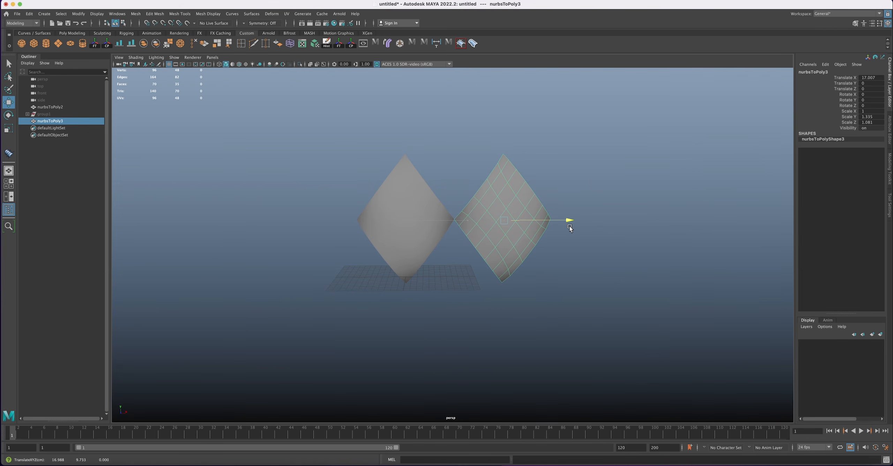
{"action": "key", "text": "Delete"}
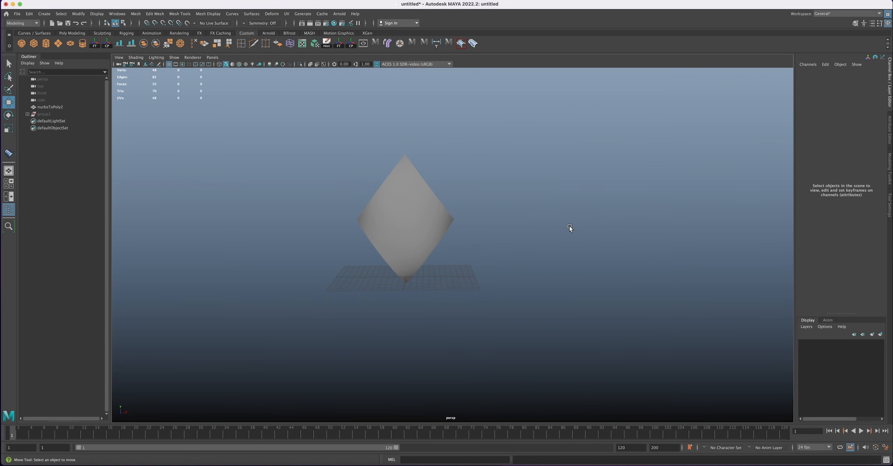
- Duplicate the diamond patch and move the copy straight up to about Translate Y 22.8, above the original
{"action": "left_click", "coordinate": [422, 224]}
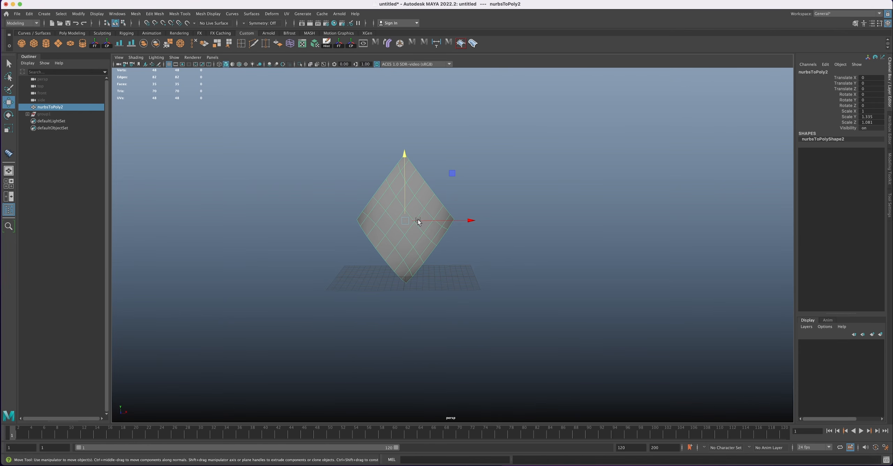
{"action": "key", "text": "ctrl+d"}
{"action": "left_click_drag", "start_coordinate": [406, 154], "coordinate": [434, 99]}
{"action": "middle_click_drag", "start_coordinate": [419, 173], "coordinate": [416, 257], "text": "alt"}
{"action": "left_click_drag", "start_coordinate": [405, 183], "coordinate": [422, 108]}
- In the front view, lower the upper diamond to about Translate Y 22.64 so its bottom tip meets the original's top tip
{"action": "key", "text": "space"}
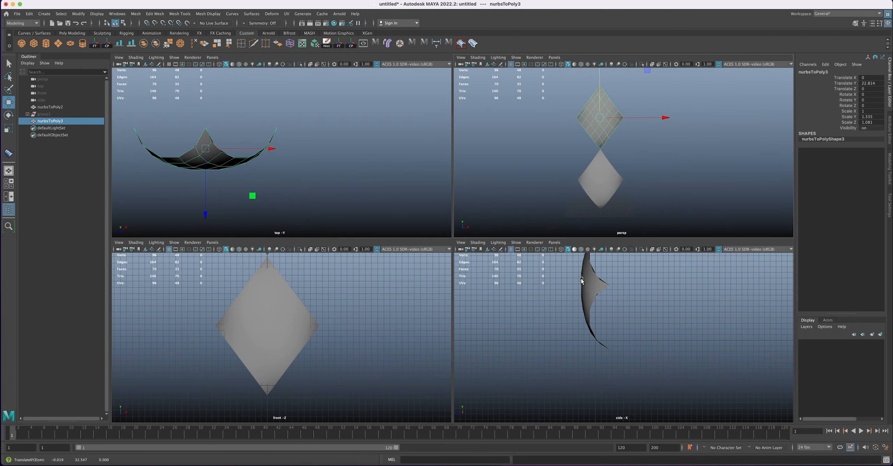
{"action": "middle_click_drag", "start_coordinate": [310, 310], "coordinate": [335, 333], "text": "alt"}
{"action": "key", "text": "space"}
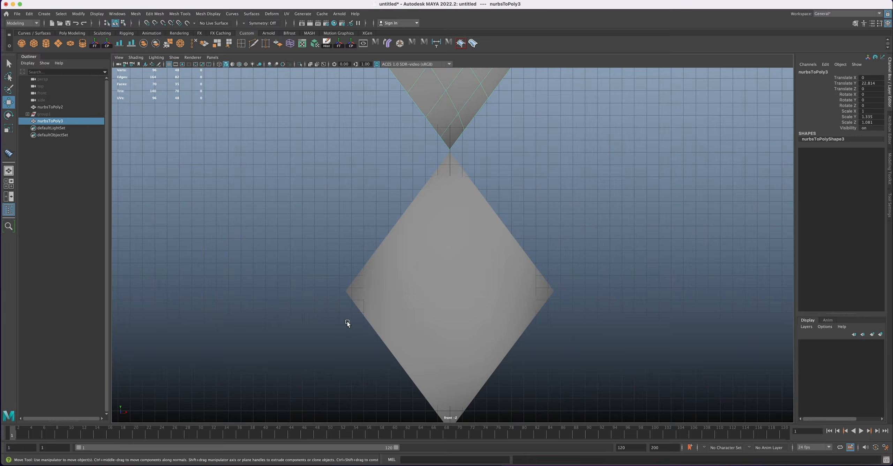
{"action": "middle_click_drag", "start_coordinate": [430, 170], "coordinate": [432, 238], "text": "alt"}
{"action": "right_click_drag", "start_coordinate": [433, 238], "coordinate": [568, 270], "text": "alt"}
{"action": "right_click_drag", "start_coordinate": [393, 225], "coordinate": [457, 180], "text": "alt"}
{"action": "middle_click_drag", "start_coordinate": [458, 181], "coordinate": [447, 240], "text": "alt"}
{"action": "middle_click_drag", "start_coordinate": [460, 107], "coordinate": [443, 216], "text": "alt"}
{"action": "right_click_drag", "start_coordinate": [443, 215], "coordinate": [430, 107], "text": "alt"}
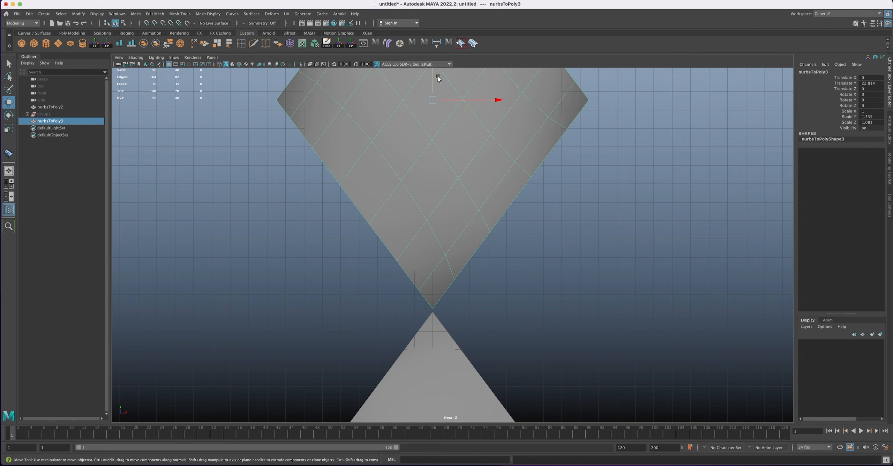
{"action": "left_click_drag", "start_coordinate": [435, 82], "coordinate": [435, 85]}
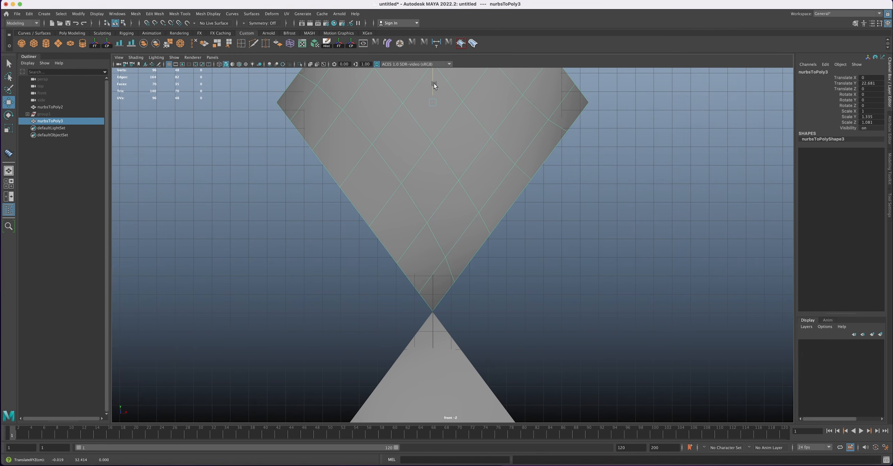
{"action": "middle_click_drag", "start_coordinate": [423, 240], "coordinate": [423, 146], "text": "alt"}
{"action": "right_click_drag", "start_coordinate": [423, 146], "coordinate": [432, 219], "text": "alt"}
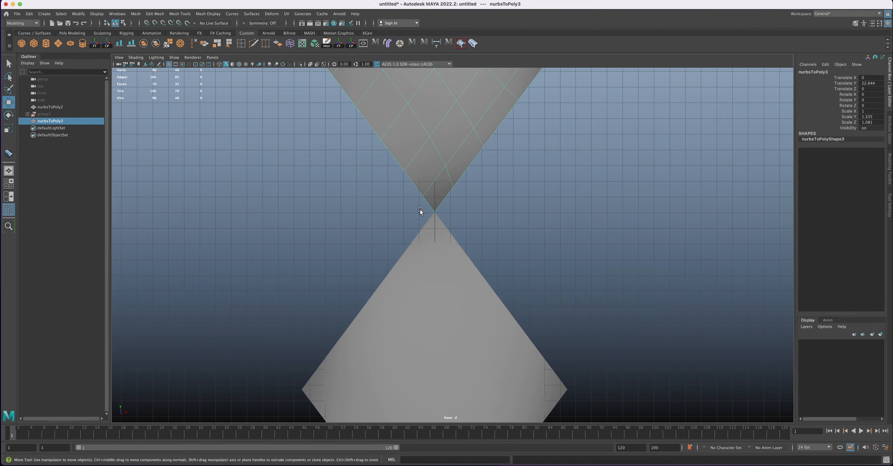
- Display the patches in wireframe and fine-tune the upper diamond to about Translate Y 22.65 so the two tips coincide
{"action": "key", "text": "4"}
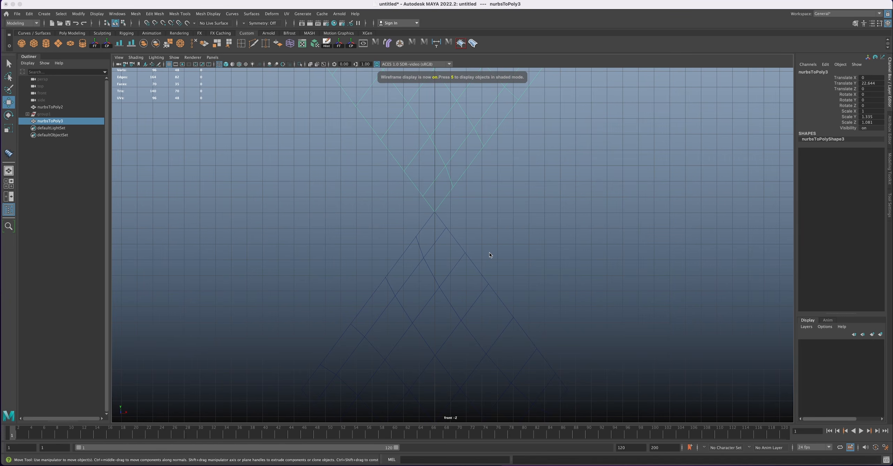
{"action": "scroll", "coordinate": [453, 201], "scroll_direction": "up", "scroll_amount": 8}
{"action": "right_click_drag", "start_coordinate": [619, 305], "coordinate": [637, 309], "text": "alt"}
{"action": "middle_click_drag", "start_coordinate": [396, 253], "coordinate": [446, 224], "text": "alt"}
{"action": "right_click_drag", "start_coordinate": [383, 219], "coordinate": [587, 280], "text": "alt"}
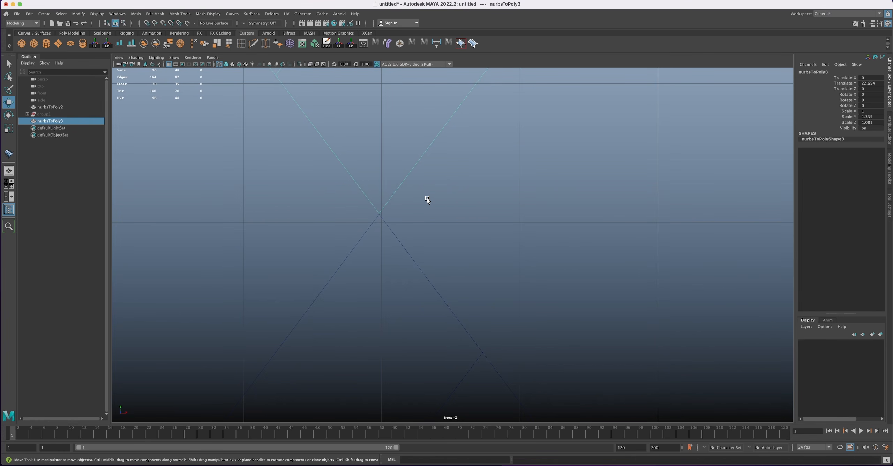
{"action": "right_click_drag", "start_coordinate": [455, 214], "coordinate": [434, 219], "text": "alt"}
- Combine the two diamonds into one mesh and merge the two vertices where their tips meet
{"action": "left_click_drag", "start_coordinate": [378, 202], "coordinate": [502, 283]}
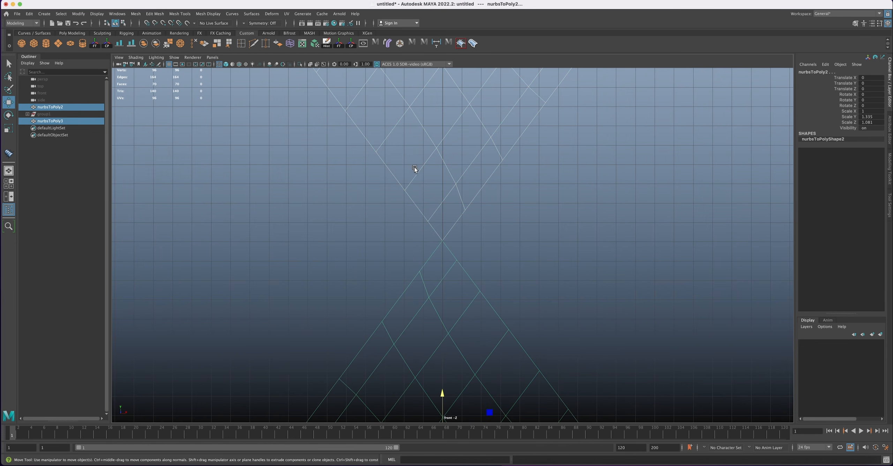
{"action": "left_click", "coordinate": [144, 43]}
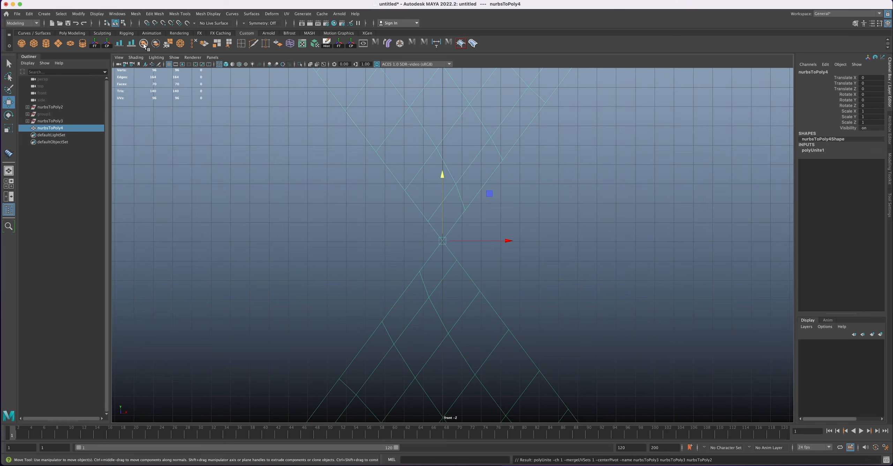
{"action": "right_click_drag", "start_coordinate": [467, 206], "coordinate": [433, 207]}
{"action": "left_click_drag", "start_coordinate": [412, 230], "coordinate": [452, 248]}
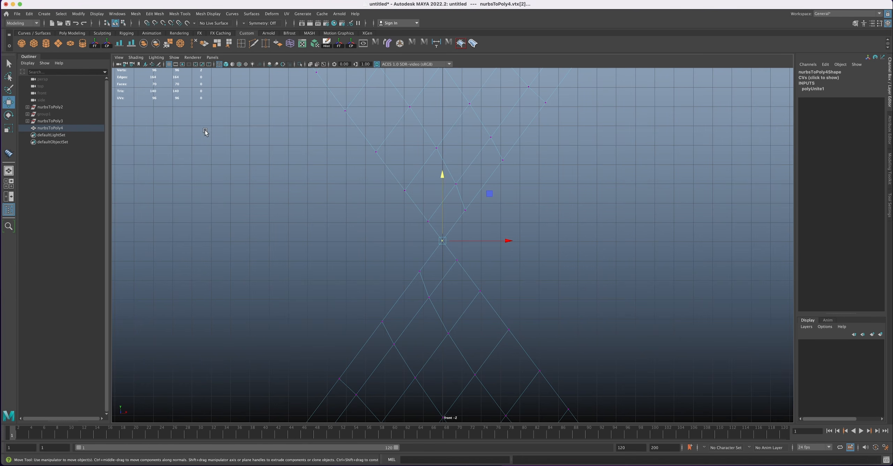
{"action": "left_click", "coordinate": [174, 14]}
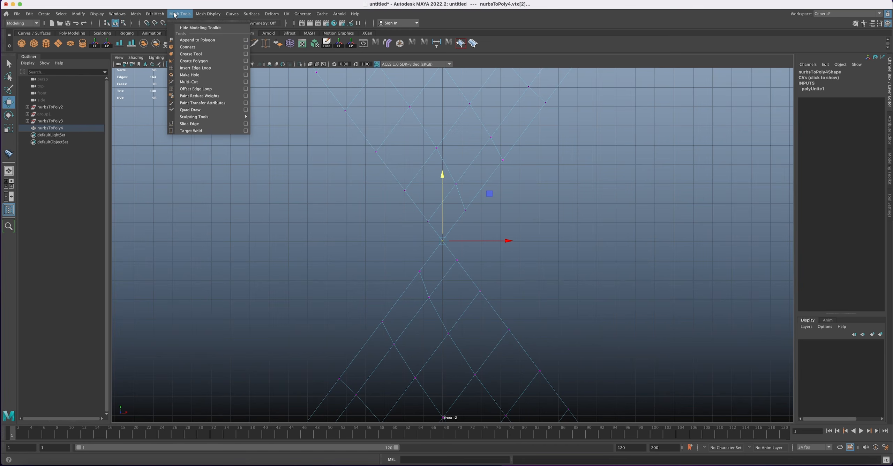
{"action": "mouse_move", "coordinate": [162, 16]}
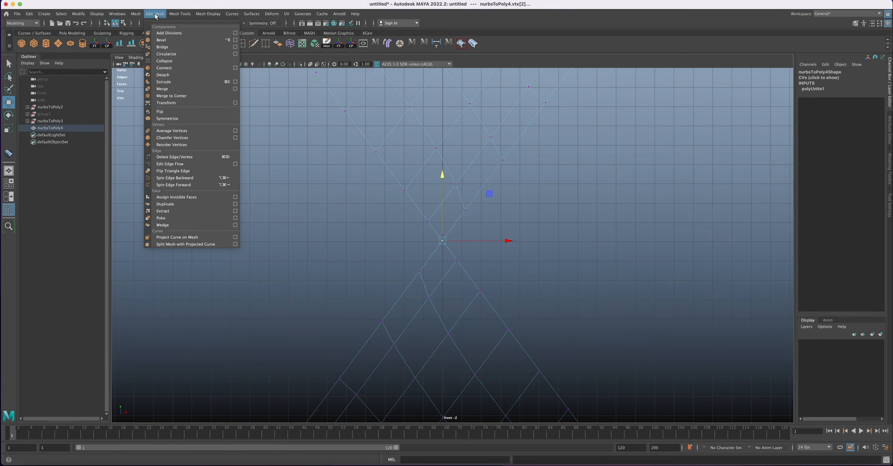
{"action": "left_click", "coordinate": [166, 92]}
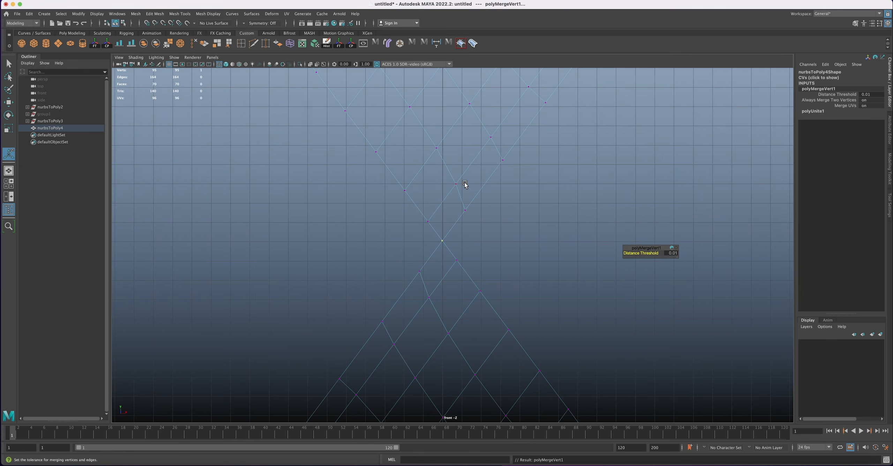
{"action": "right_click_drag", "start_coordinate": [478, 236], "coordinate": [373, 196], "text": "alt"}
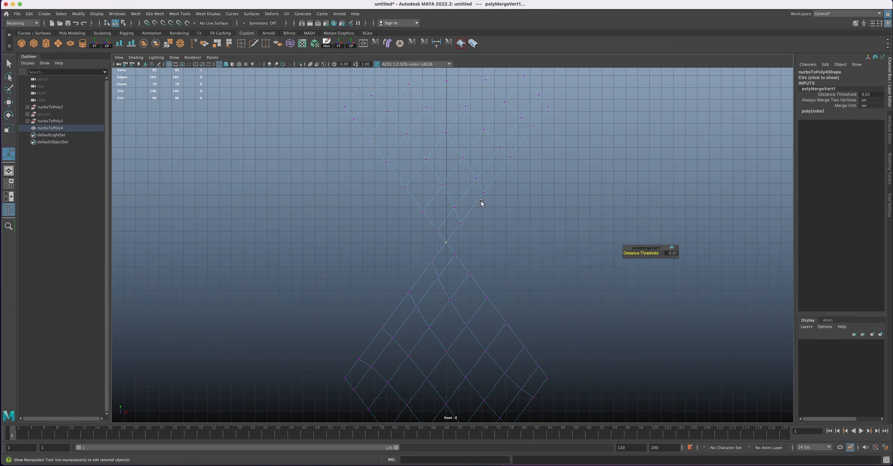
{"action": "right_click", "coordinate": [446, 167]}
{"action": "left_click", "coordinate": [481, 156]}
- Duplicate the combined diamond pair and move the copy straight down to about Translate Y -45.32, below the original pair
{"action": "right_click_drag", "start_coordinate": [481, 156], "coordinate": [421, 219], "text": "alt"}
{"action": "left_click", "coordinate": [460, 252]}
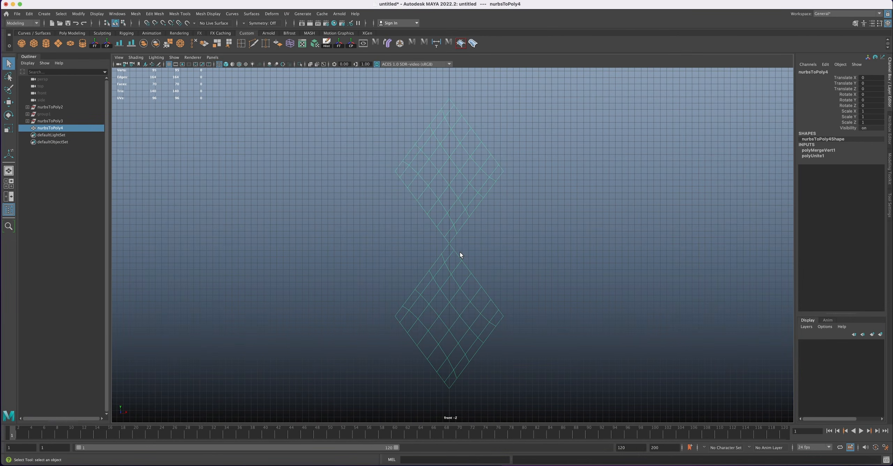
{"action": "key", "text": "ctrl+d"}
{"action": "key", "text": "w"}
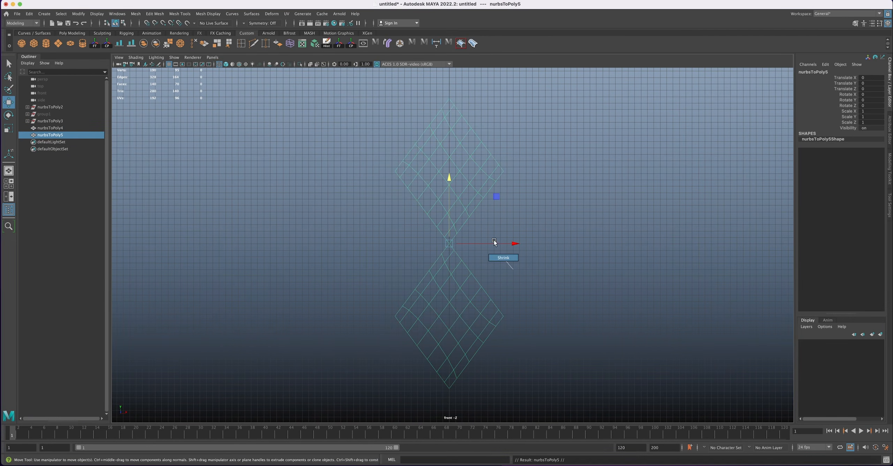
{"action": "left_click_drag", "start_coordinate": [450, 178], "coordinate": [460, 297]}
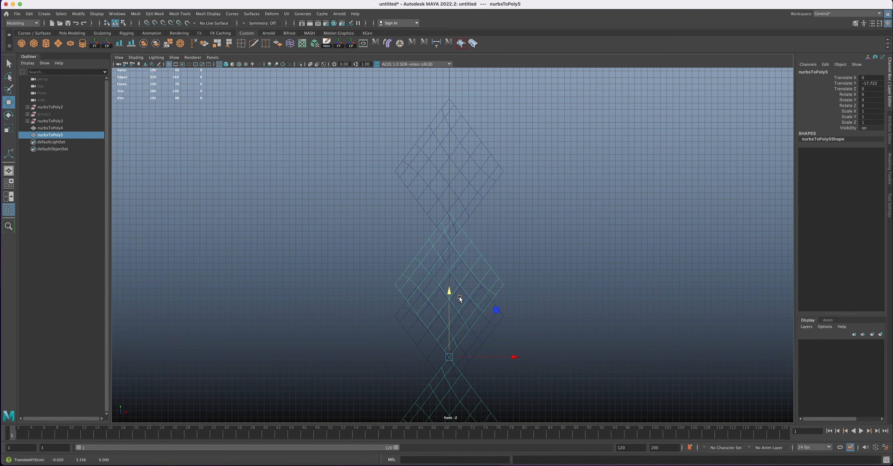
{"action": "middle_click_drag", "start_coordinate": [460, 296], "coordinate": [458, 139], "text": "alt"}
{"action": "left_click_drag", "start_coordinate": [458, 119], "coordinate": [463, 281]}
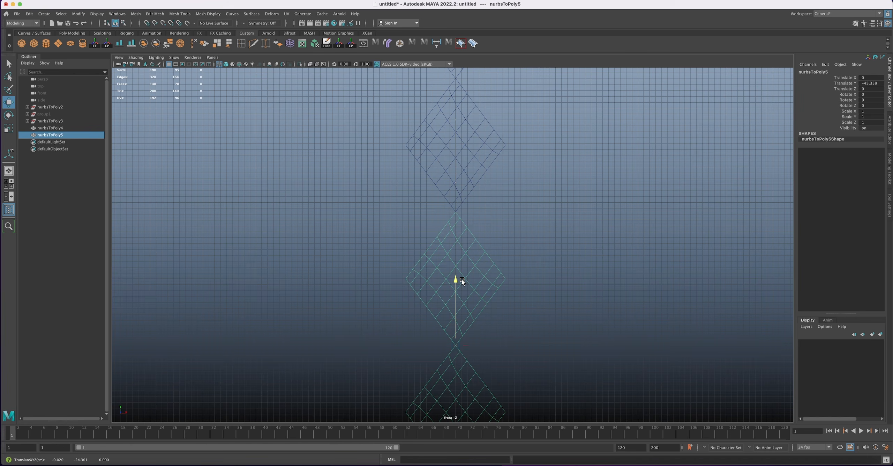
- Fine-tune the lower pair's height to Translate Y -45.301 so its top tip meets the upper pair's bottom tip
{"action": "scroll", "coordinate": [395, 213], "scroll_direction": "up", "scroll_amount": 5}
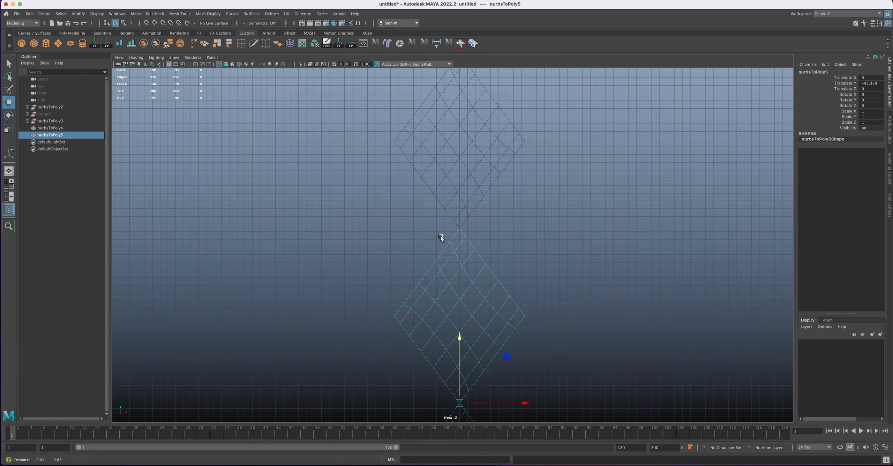
{"action": "scroll", "coordinate": [405, 244], "scroll_direction": "up", "scroll_amount": 8}
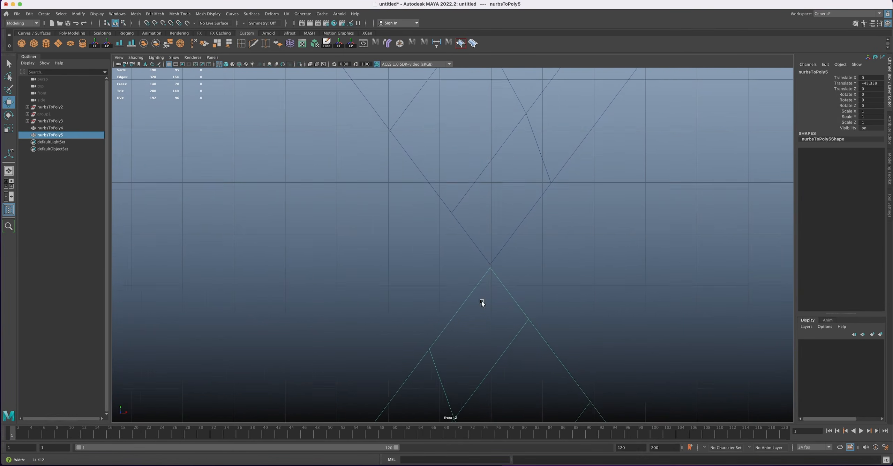
{"action": "scroll", "coordinate": [555, 323], "scroll_direction": "down", "scroll_amount": 10}
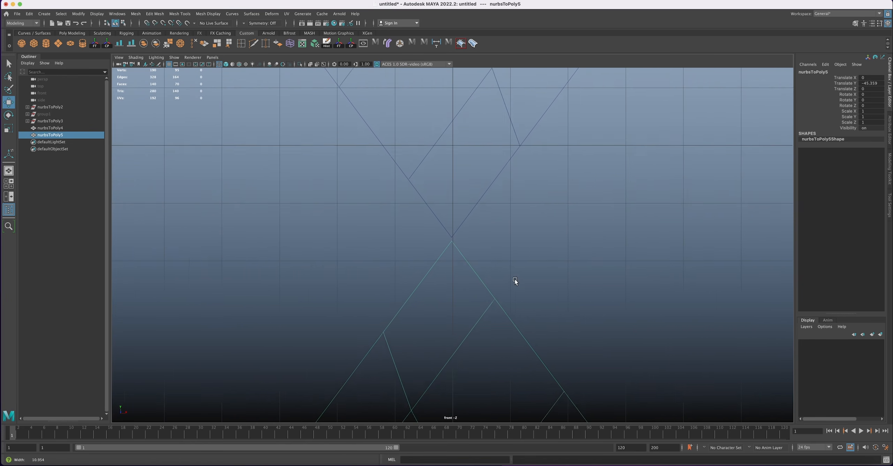
{"action": "scroll", "coordinate": [450, 275], "scroll_direction": "down", "scroll_amount": 2}
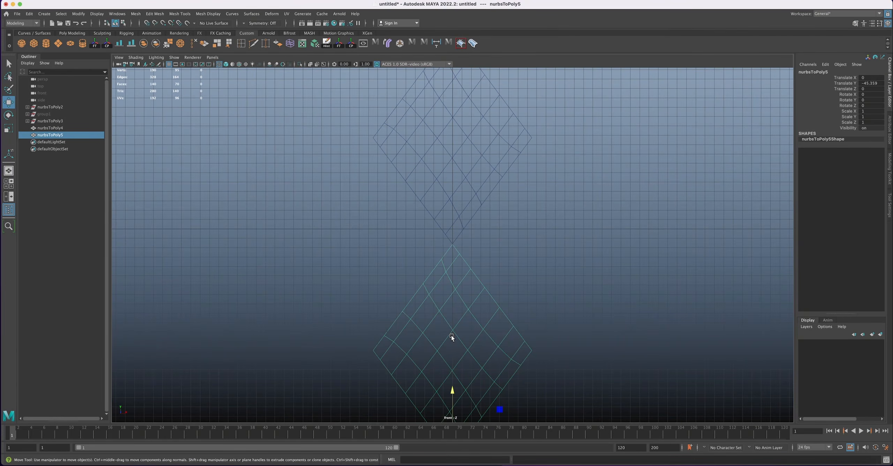
{"action": "left_click", "coordinate": [453, 389]}
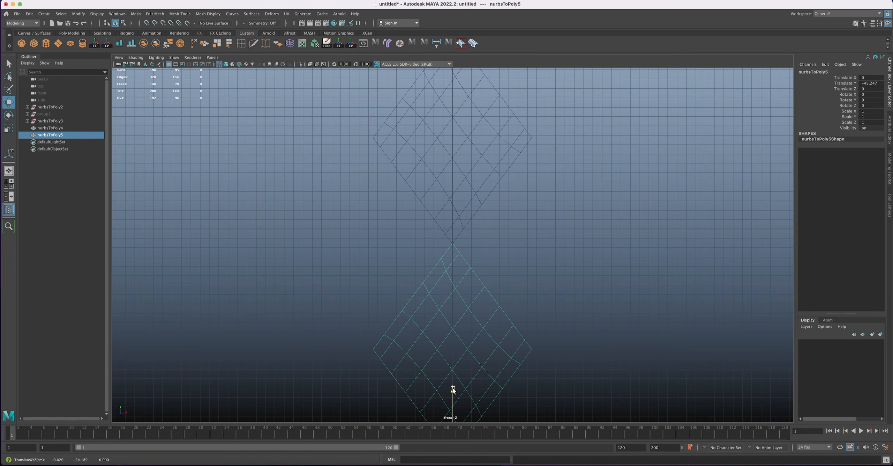
{"action": "scroll", "coordinate": [458, 254], "scroll_direction": "up", "scroll_amount": 5}
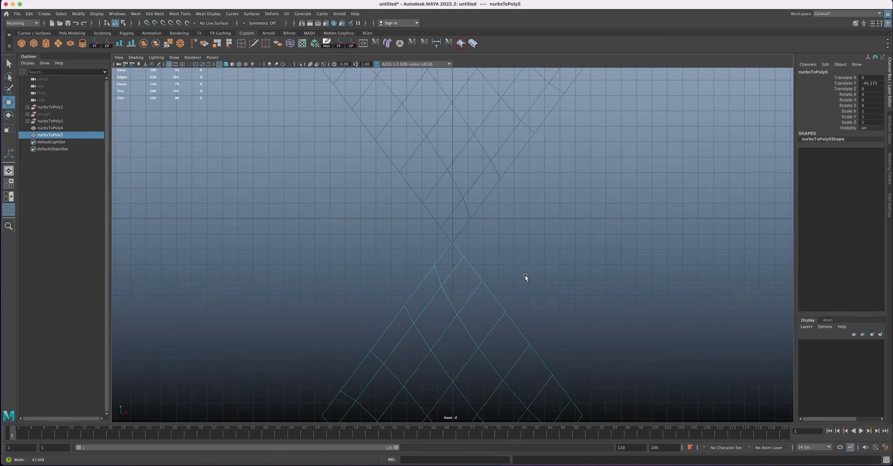
{"action": "scroll", "coordinate": [458, 254], "scroll_direction": "up", "scroll_amount": 3}
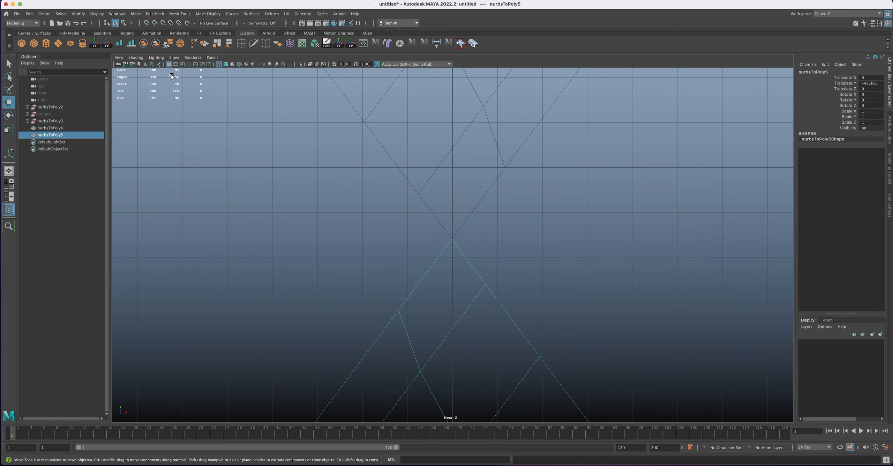
- Hide the front view's grid and combine the upper and lower diamond pairs into one mesh
{"action": "left_click", "coordinate": [169, 63]}
{"action": "right_click_drag", "start_coordinate": [424, 221], "coordinate": [736, 396], "text": "alt"}
{"action": "right_click_drag", "start_coordinate": [489, 247], "coordinate": [315, 204], "text": "alt"}
{"action": "left_click_drag", "start_coordinate": [322, 191], "coordinate": [497, 293]}
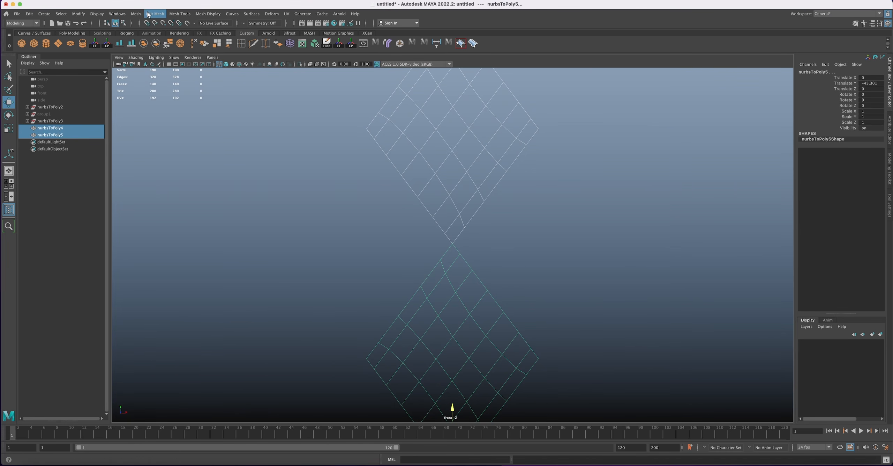
{"action": "left_click", "coordinate": [136, 14]}
{"action": "left_click", "coordinate": [150, 39]}
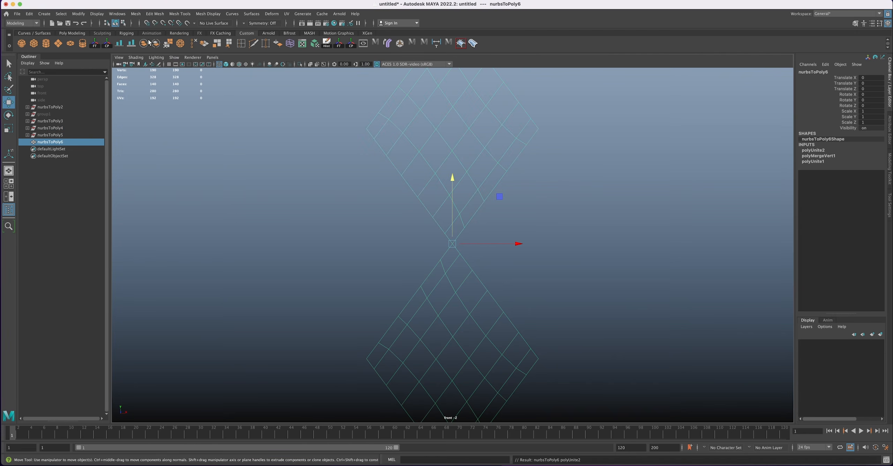
- Merge the tip vertices at the joint between the two pairs, then reselect the four-diamond column as an object
{"action": "right_click_drag", "start_coordinate": [464, 209], "coordinate": [434, 209]}
{"action": "left_click_drag", "start_coordinate": [427, 232], "coordinate": [459, 249]}
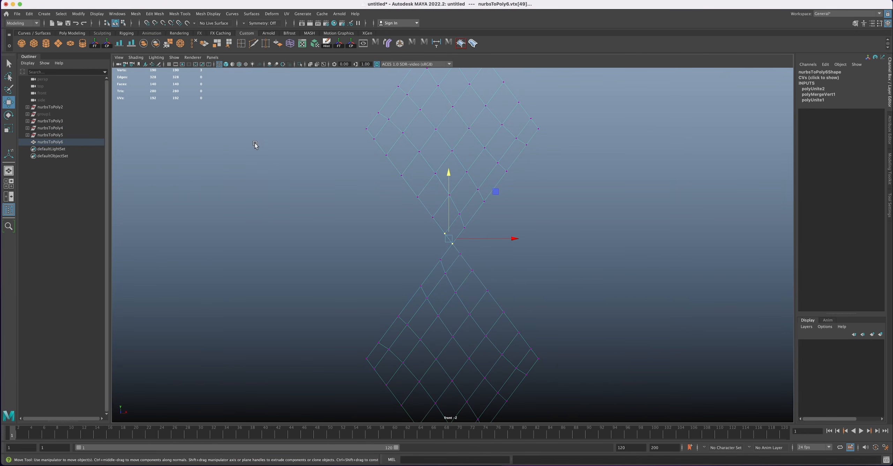
{"action": "left_click", "coordinate": [168, 44]}
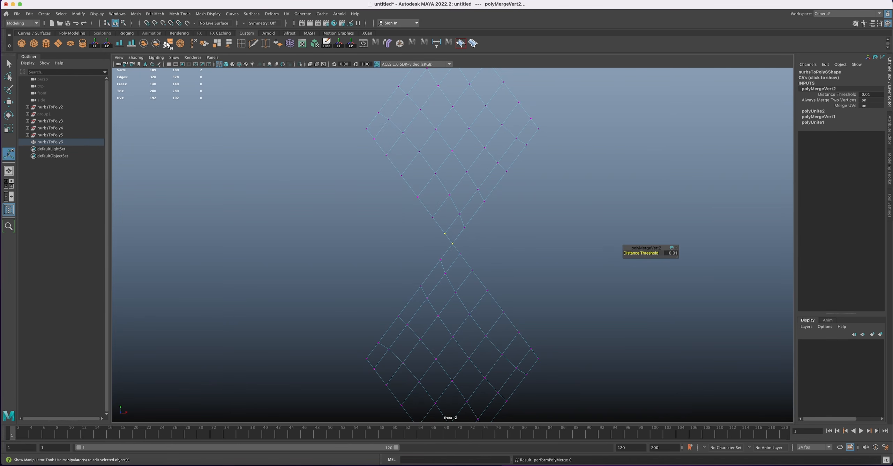
{"action": "right_click", "coordinate": [451, 232]}
{"action": "right_click_drag", "start_coordinate": [452, 232], "coordinate": [469, 231]}
{"action": "right_click_drag", "start_coordinate": [482, 259], "coordinate": [432, 217], "text": "alt"}
{"action": "middle_click_drag", "start_coordinate": [432, 217], "coordinate": [420, 215], "text": "alt"}
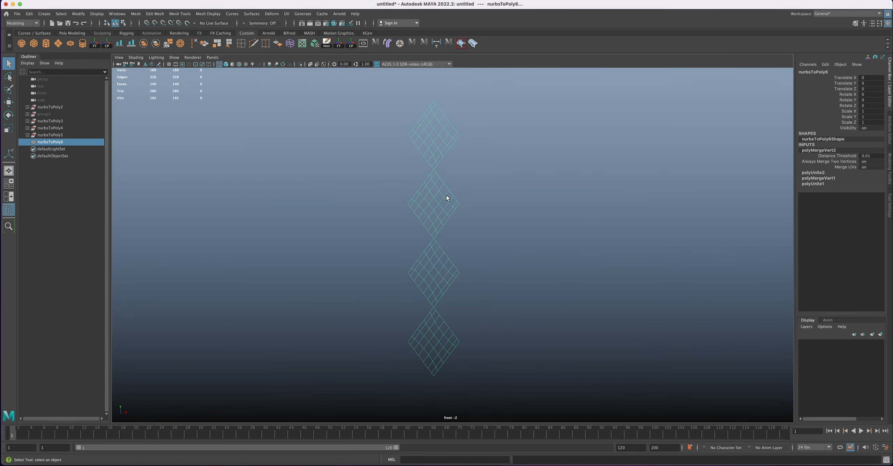
{"action": "left_click", "coordinate": [444, 205]}
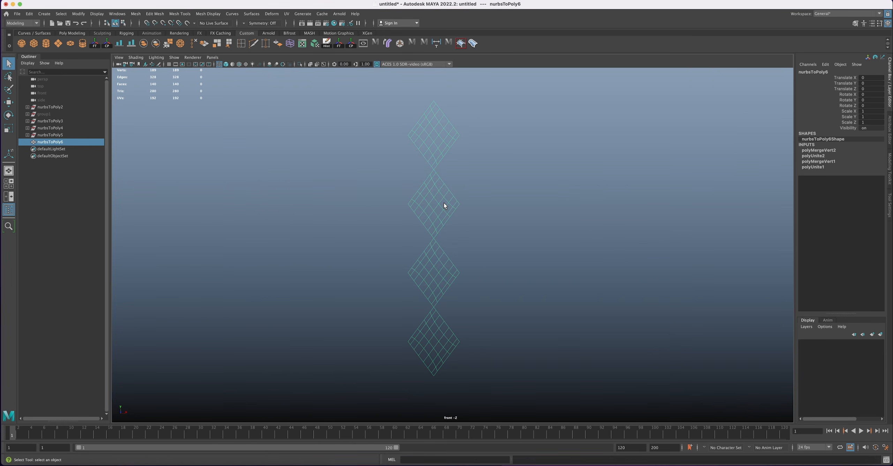
- Duplicate the four-diamond column and move the copy to about Translate X 9.543, Translate Y -11.382, diagonally beside the original
{"action": "key", "text": "ctrl+d"}
{"action": "key", "text": "w"}
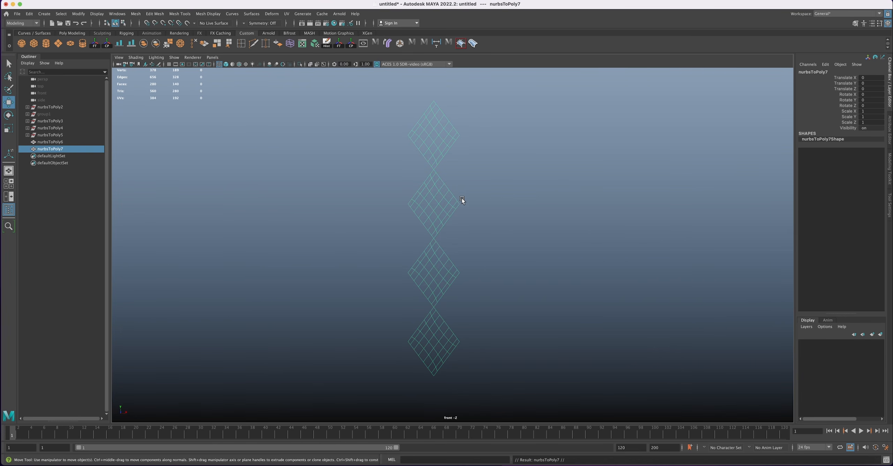
{"action": "left_click_drag", "start_coordinate": [500, 238], "coordinate": [528, 241]}
{"action": "left_click_drag", "start_coordinate": [529, 243], "coordinate": [529, 244]}
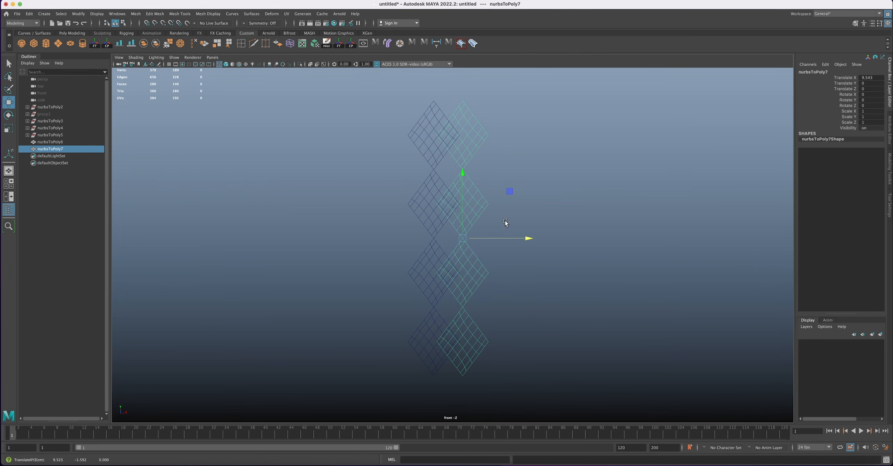
{"action": "left_click_drag", "start_coordinate": [463, 170], "coordinate": [462, 209]}
- Fine-tune the copied column to Translate X 8.489 and Translate Y -11.326 so its diamond edges meet the original column's edges
{"action": "scroll", "coordinate": [423, 217], "scroll_direction": "up", "scroll_amount": 2}
{"action": "scroll", "coordinate": [423, 218], "scroll_direction": "up", "scroll_amount": 5}
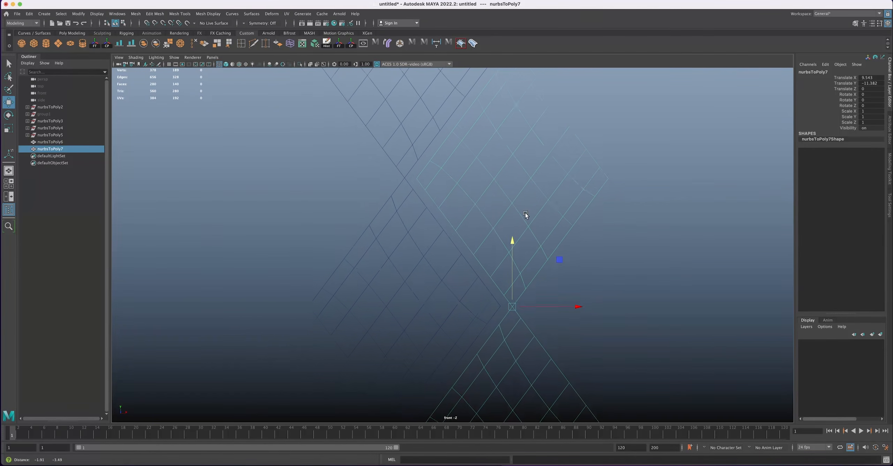
{"action": "left_click_drag", "start_coordinate": [576, 301], "coordinate": [567, 302]}
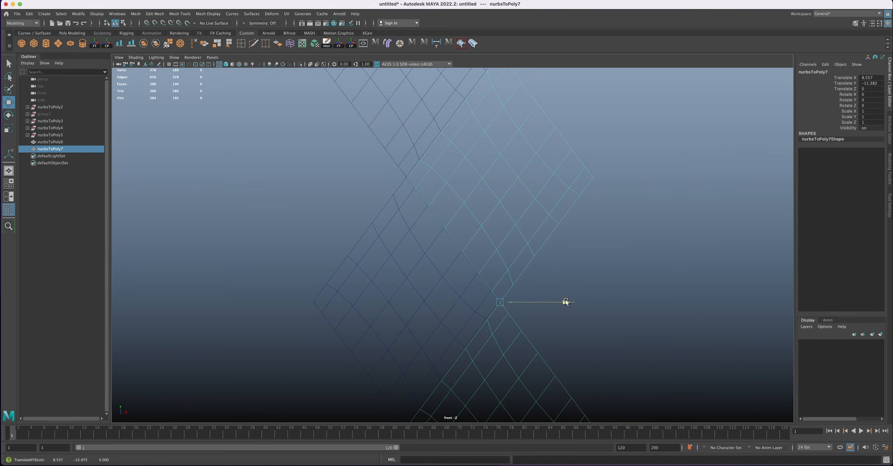
{"action": "left_click_drag", "start_coordinate": [566, 301], "coordinate": [565, 301]}
{"action": "left_click_drag", "start_coordinate": [501, 237], "coordinate": [500, 236]}
{"action": "left_click_drag", "start_coordinate": [501, 237], "coordinate": [501, 237]}
{"action": "scroll", "coordinate": [407, 184], "scroll_direction": "up", "scroll_amount": 5}
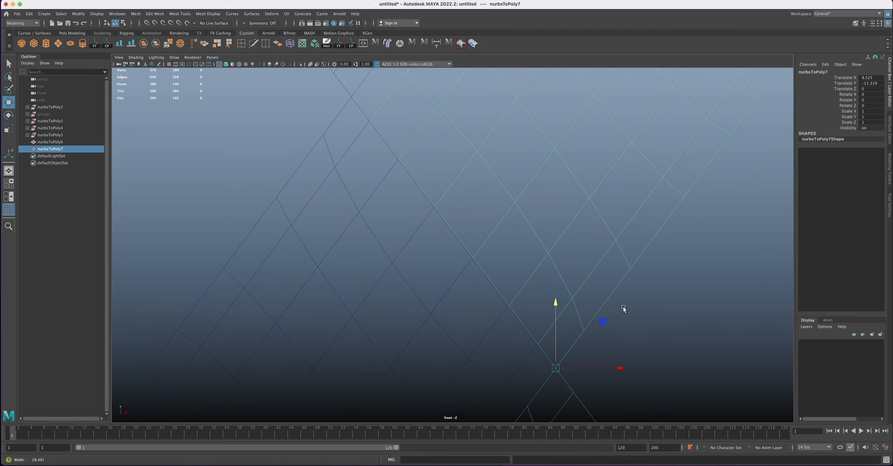
{"action": "left_click_drag", "start_coordinate": [556, 305], "coordinate": [556, 305]}
{"action": "left_click_drag", "start_coordinate": [555, 305], "coordinate": [555, 305]}
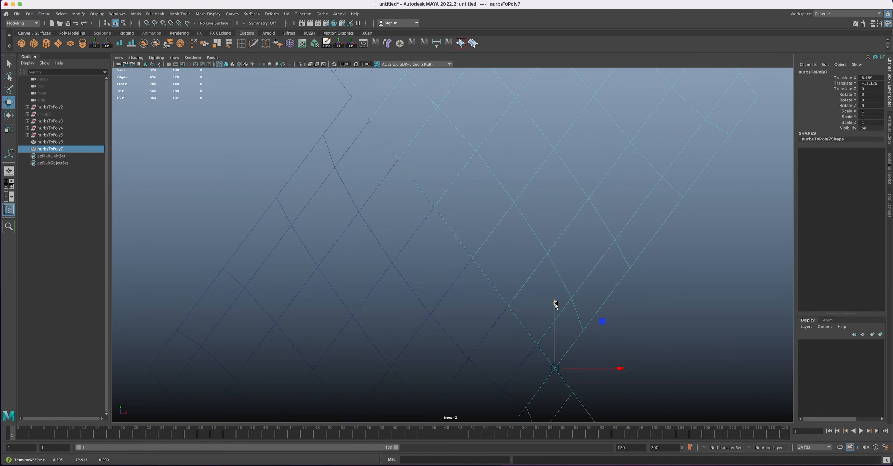
- Select both diamond columns and combine them into one zigzag mesh
{"action": "scroll", "coordinate": [419, 223], "scroll_direction": "down", "scroll_amount": 10}
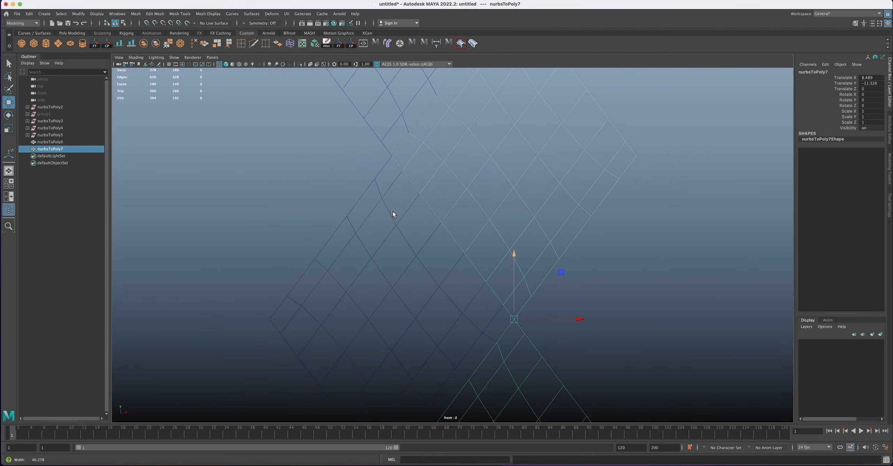
{"action": "scroll", "coordinate": [445, 234], "scroll_direction": "down", "scroll_amount": 5}
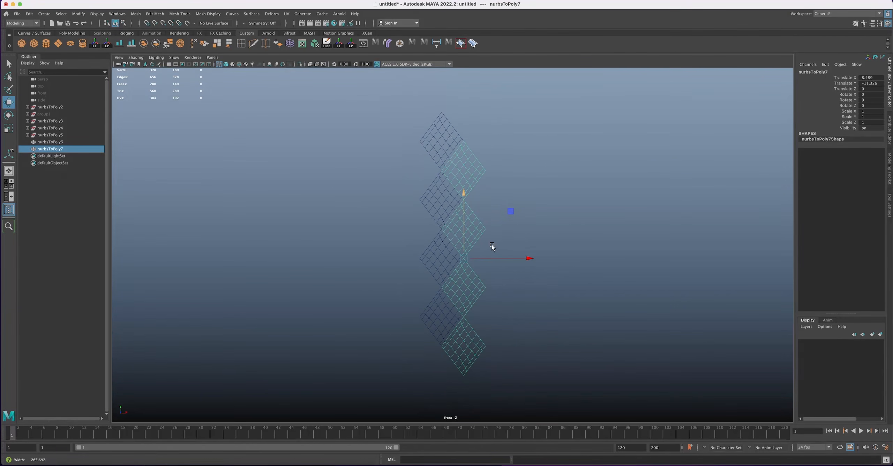
{"action": "left_click_drag", "start_coordinate": [405, 206], "coordinate": [478, 250]}
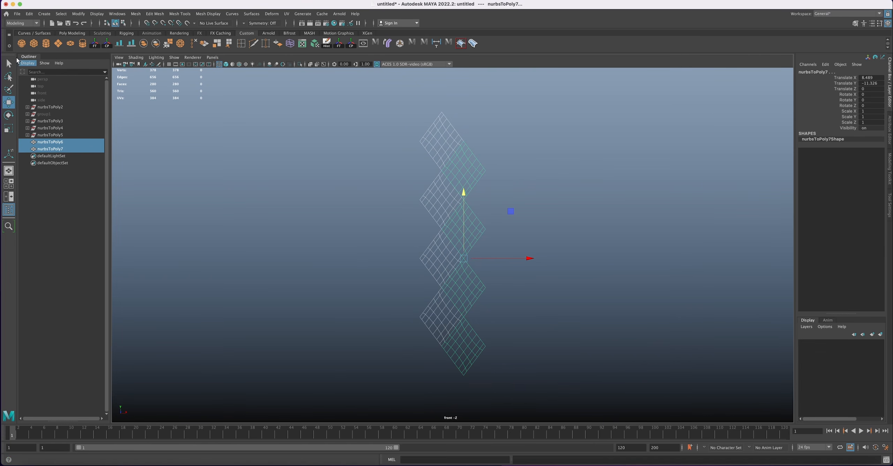
{"action": "left_click", "coordinate": [144, 44]}
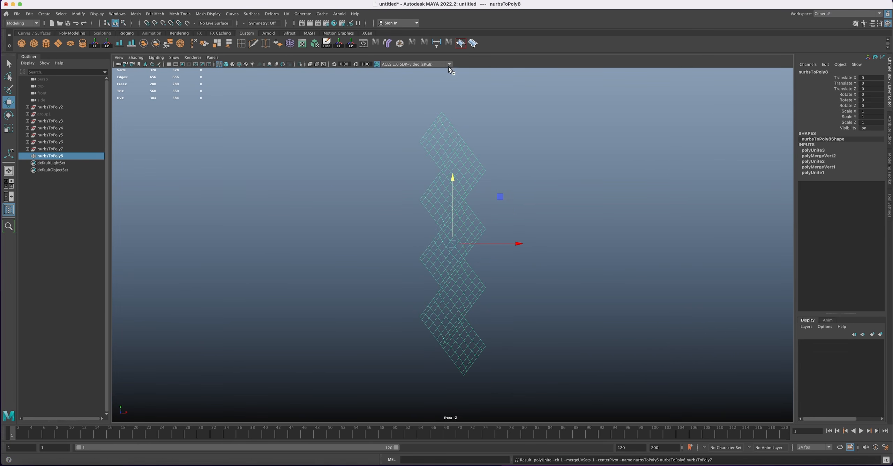
- Merge all vertices of the combined zigzag mesh with a 0.01 distance threshold and return to object selection
{"action": "right_click_drag", "start_coordinate": [434, 150], "coordinate": [409, 150]}
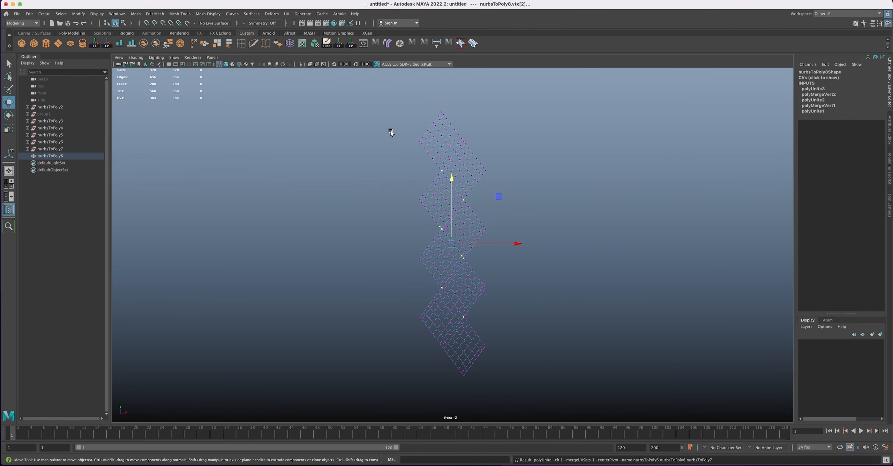
{"action": "left_click_drag", "start_coordinate": [379, 96], "coordinate": [542, 389]}
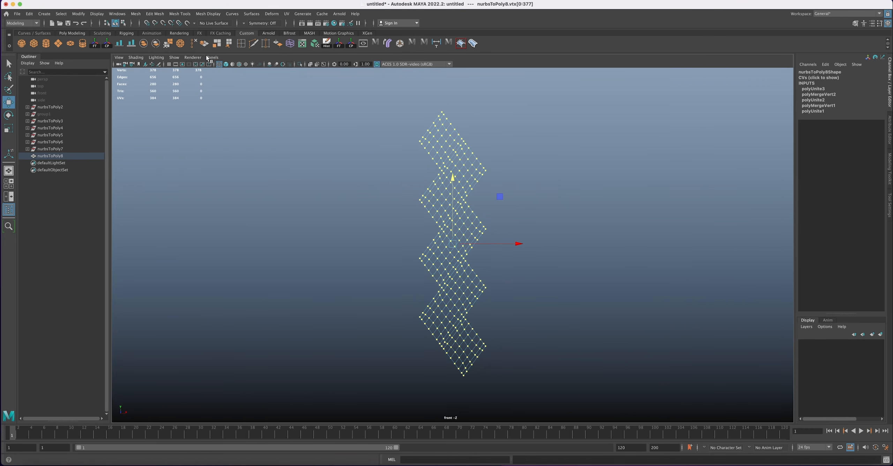
{"action": "left_click", "coordinate": [168, 45]}
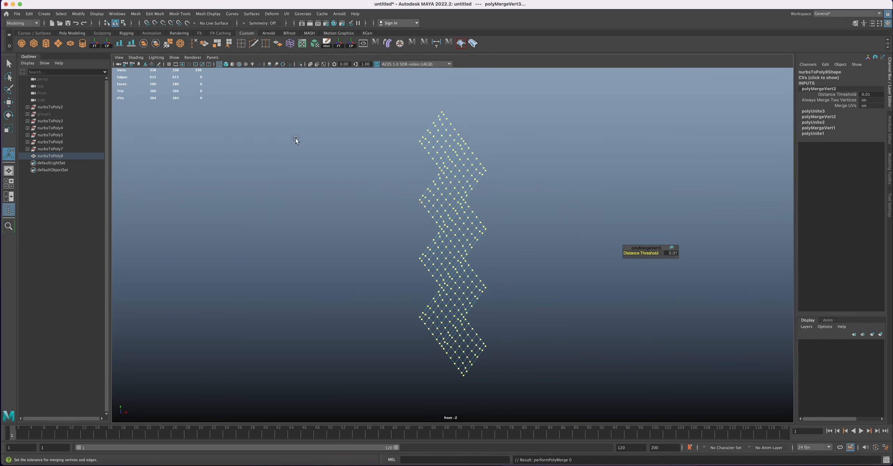
{"action": "scroll", "coordinate": [456, 239], "scroll_direction": "up", "scroll_amount": 10}
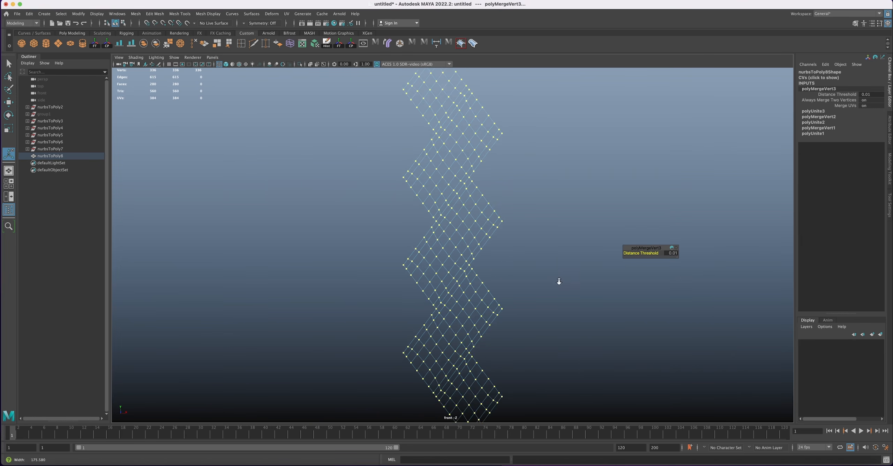
{"action": "scroll", "coordinate": [417, 243], "scroll_direction": "up", "scroll_amount": 8}
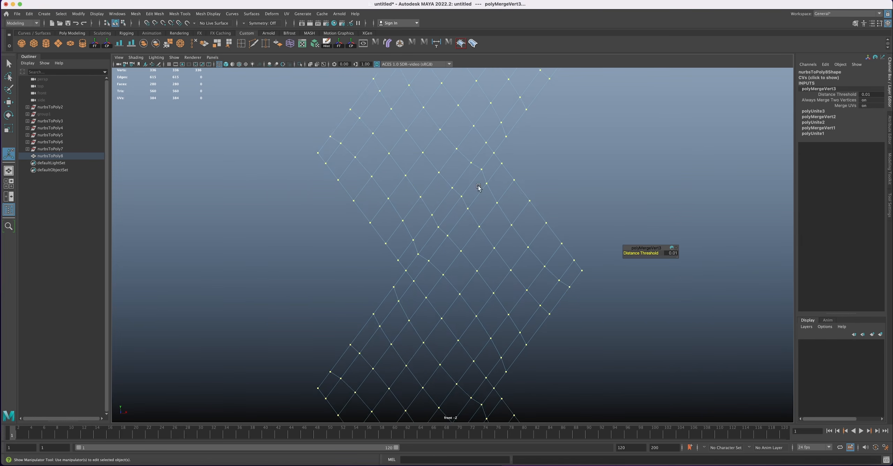
{"action": "right_click_drag", "start_coordinate": [493, 162], "coordinate": [529, 167]}
- Preview the merged zigzag strip smoothed and shaded, and examine the seams between its diamonds
{"action": "key", "text": "3"}
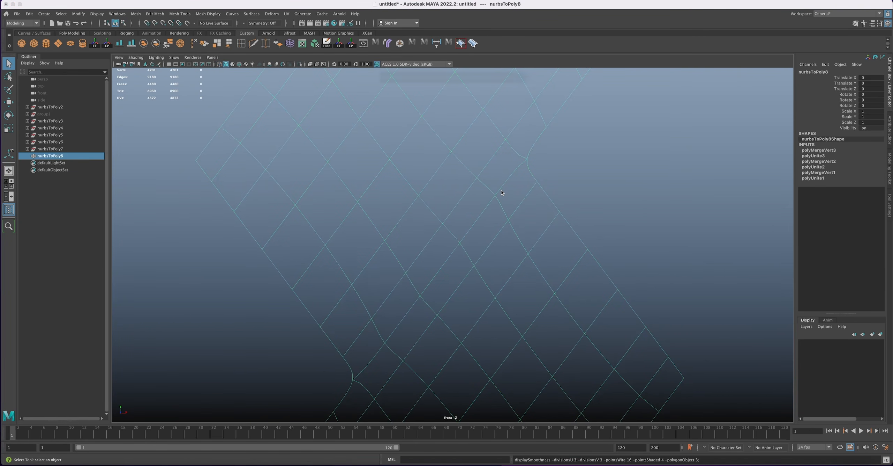
{"action": "key", "text": "5"}
{"action": "scroll", "coordinate": [501, 190], "scroll_direction": "down", "scroll_amount": 10}
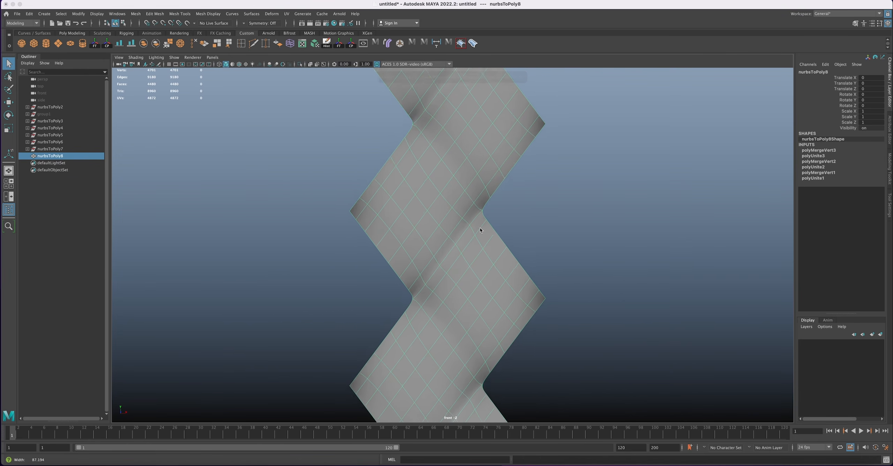
{"action": "scroll", "coordinate": [480, 229], "scroll_direction": "down", "scroll_amount": 8}
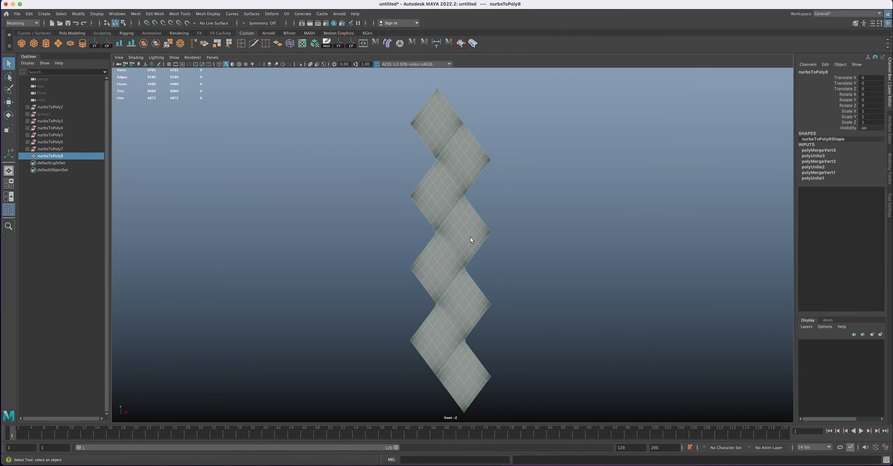
{"action": "middle_click_drag", "start_coordinate": [470, 237], "coordinate": [448, 237], "text": "alt"}
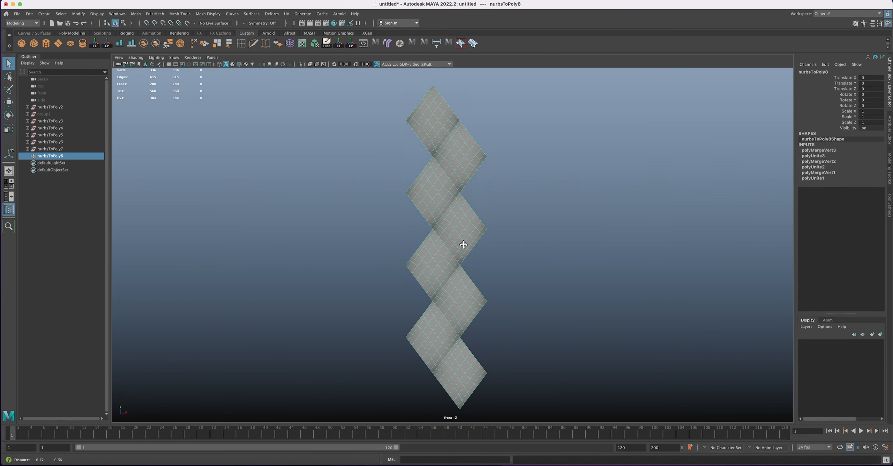
{"action": "right_click_drag", "start_coordinate": [429, 235], "coordinate": [385, 218], "text": "alt"}
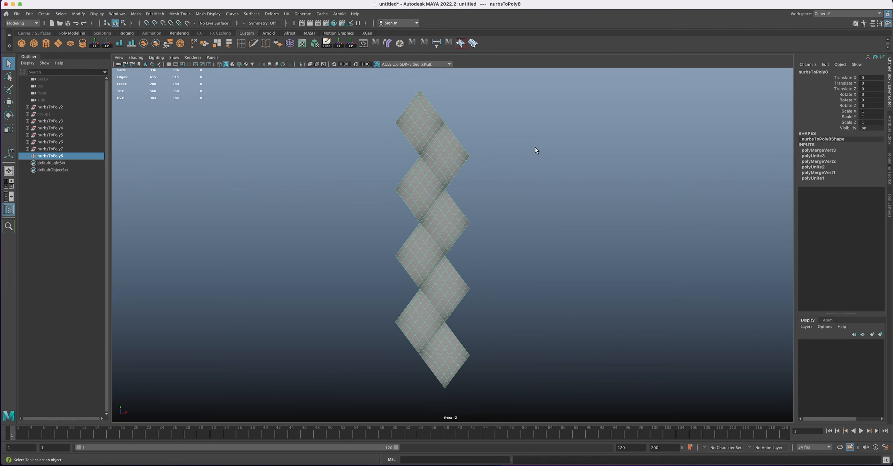
{"action": "middle_click_drag", "start_coordinate": [628, 207], "coordinate": [602, 212], "text": "alt"}
{"action": "middle_click_drag", "start_coordinate": [484, 258], "coordinate": [488, 236], "text": "alt"}
{"action": "left_click_drag", "start_coordinate": [488, 236], "coordinate": [460, 231], "text": "alt"}
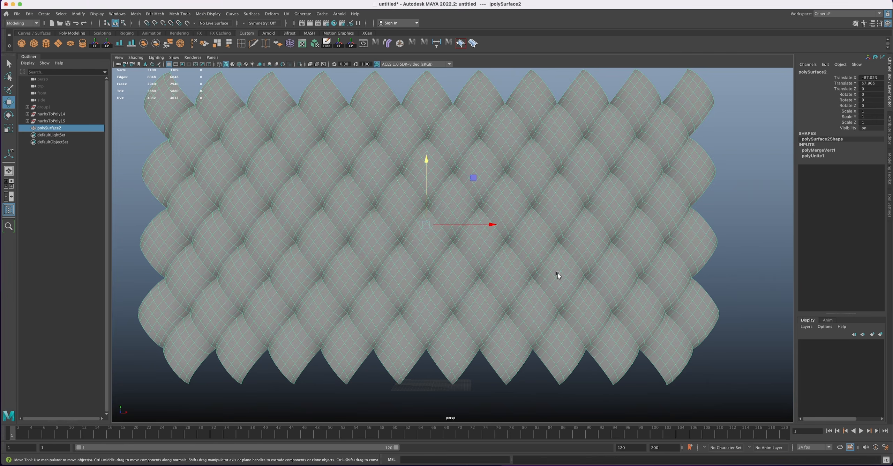
- Deselect the full diamond sheet and examine its shaded tufting from the front and at an angle
{"action": "scroll", "coordinate": [557, 275], "scroll_direction": "down", "scroll_amount": 5}
{"action": "scroll", "coordinate": [443, 246], "scroll_direction": "up", "scroll_amount": 2}
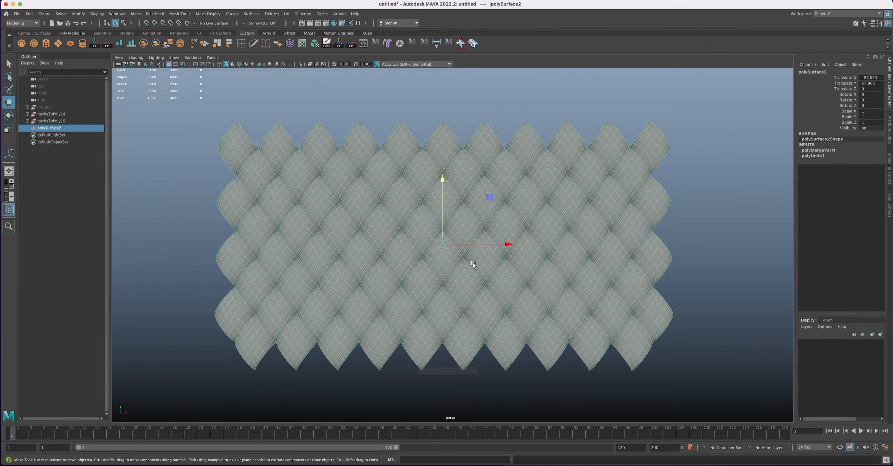
{"action": "left_click_drag", "start_coordinate": [488, 273], "coordinate": [481, 265], "text": "alt"}
{"action": "left_click", "coordinate": [469, 110]}
{"action": "left_click_drag", "start_coordinate": [496, 197], "coordinate": [497, 206], "text": "alt"}
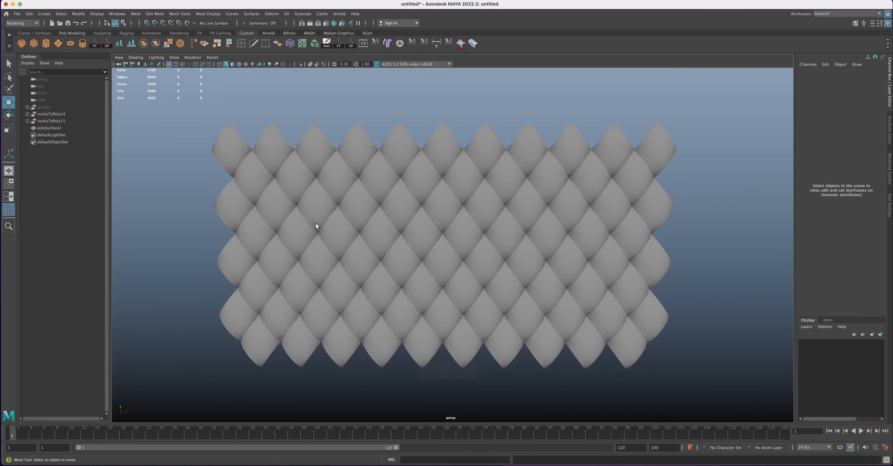
{"action": "left_click_drag", "start_coordinate": [548, 242], "coordinate": [498, 213], "text": "alt"}
- Select the full diamond sheet and scale it to 1.265 in Z to deepen the bulges
{"action": "left_click", "coordinate": [475, 237]}
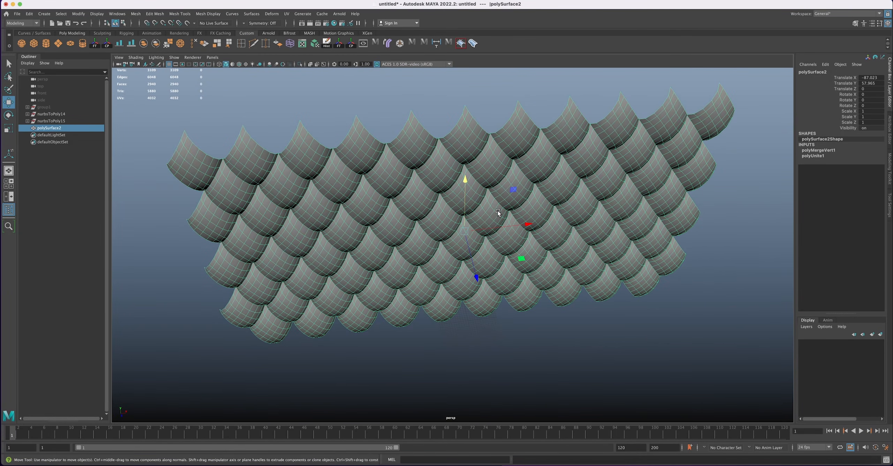
{"action": "key", "text": "r"}
{"action": "left_click_drag", "start_coordinate": [518, 261], "coordinate": [434, 214], "text": "alt"}
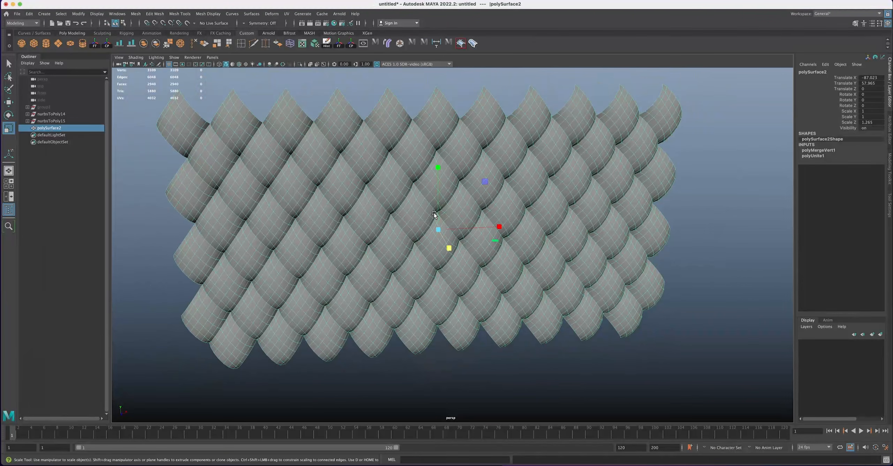
- Switch the sheet to edge selection and select five diagonal edge loops along the seams between the upper diamonds
{"action": "left_click_drag", "start_coordinate": [461, 241], "coordinate": [474, 207], "text": "alt"}
{"action": "scroll", "coordinate": [474, 207], "scroll_direction": "up", "scroll_amount": 10}
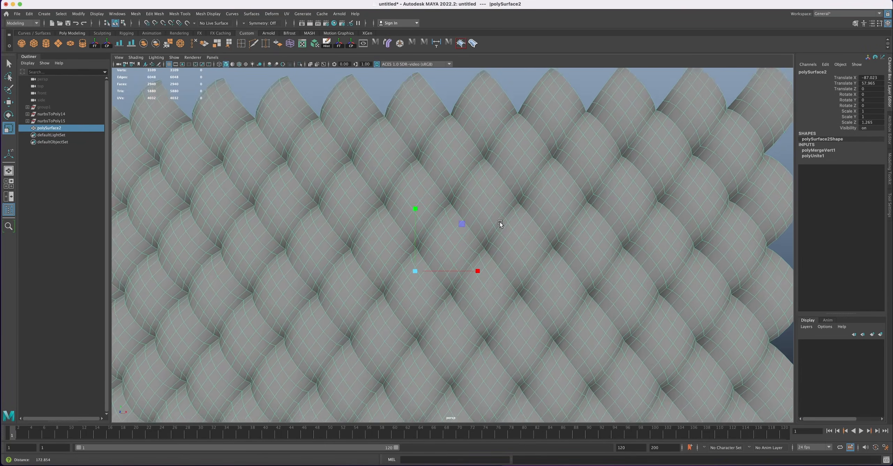
{"action": "left_click_drag", "start_coordinate": [501, 175], "coordinate": [499, 183], "text": "alt"}
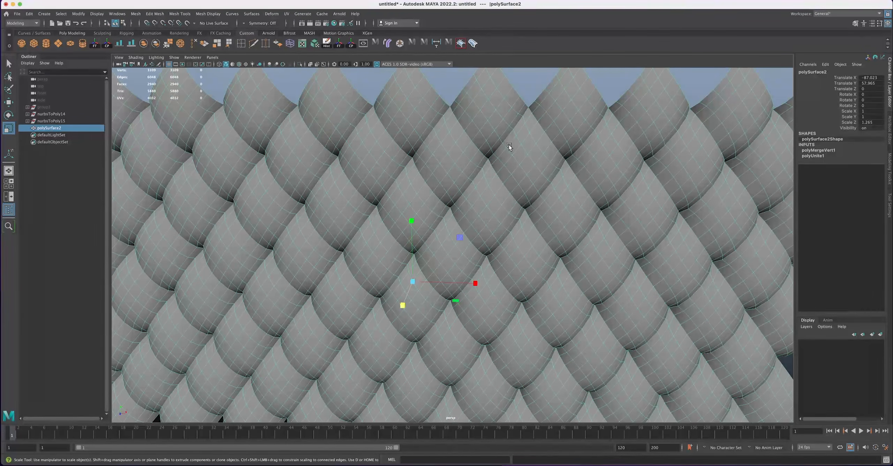
{"action": "left_click_drag", "start_coordinate": [515, 132], "coordinate": [528, 104], "text": "alt"}
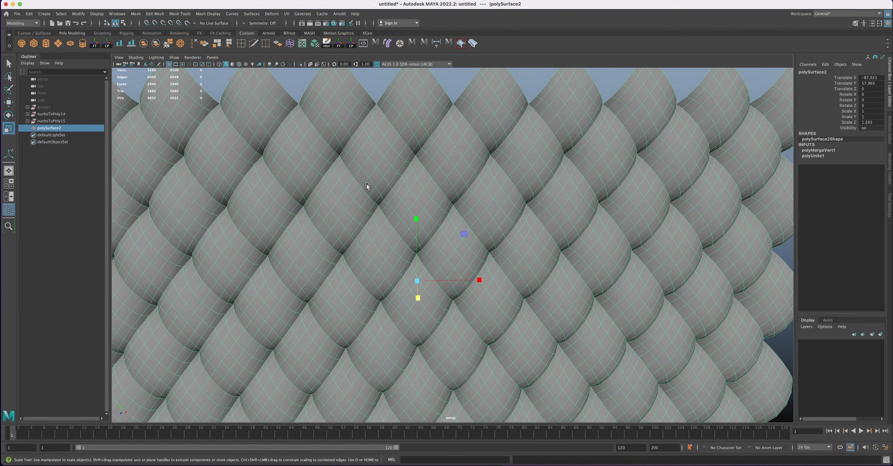
{"action": "left_click_drag", "start_coordinate": [483, 208], "coordinate": [489, 170], "text": "alt"}
{"action": "right_click_drag", "start_coordinate": [491, 170], "coordinate": [496, 156]}
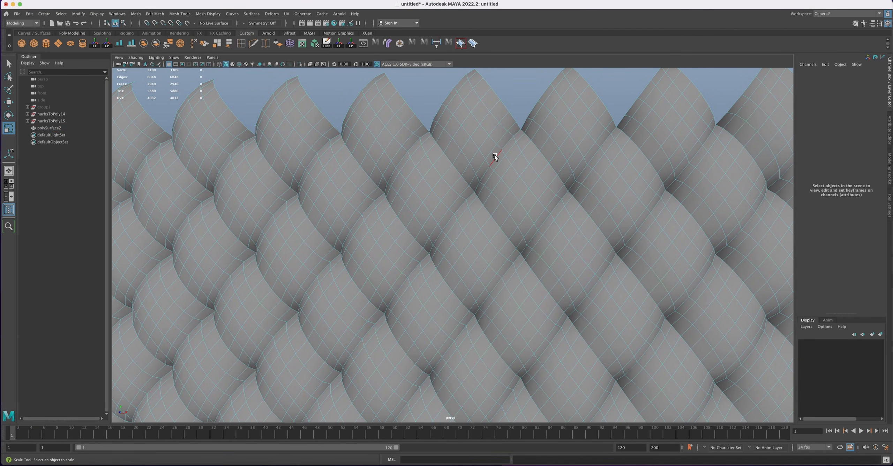
{"action": "double_click", "coordinate": [495, 156]}
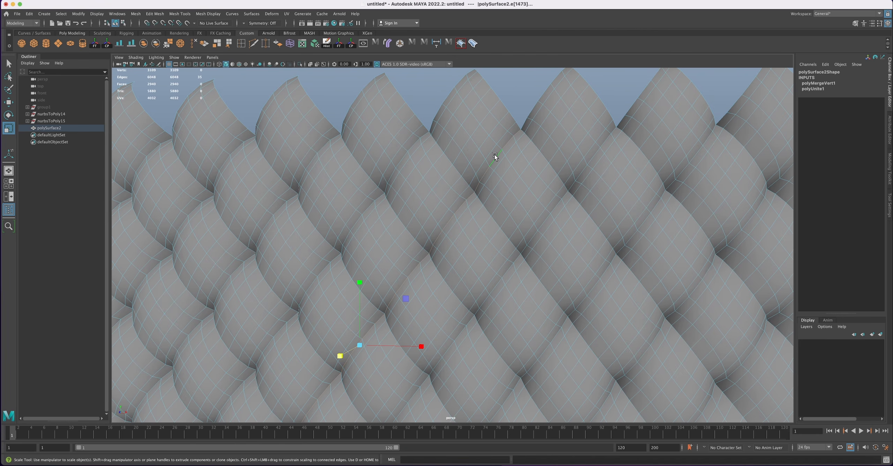
{"action": "double_click", "coordinate": [424, 136], "text": "shift"}
{"action": "double_click", "coordinate": [323, 145], "text": "shift"}
{"action": "double_click", "coordinate": [557, 207], "text": "shift"}
{"action": "double_click", "coordinate": [658, 205], "text": "shift"}
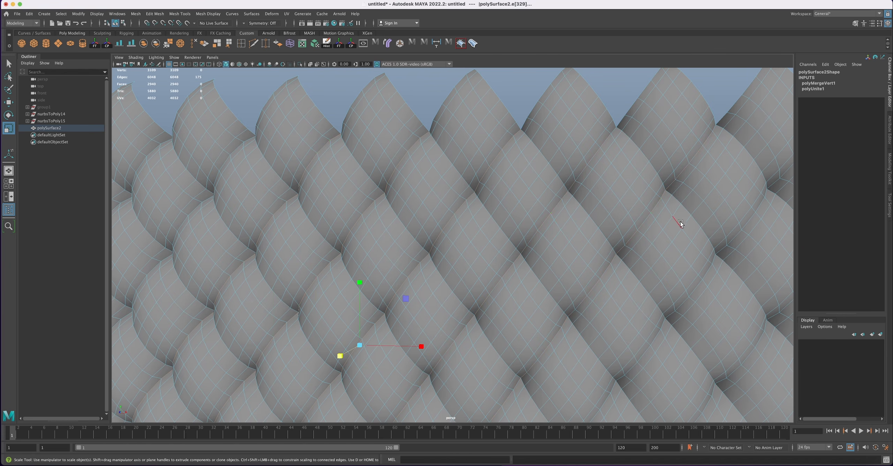
- Add the diagonal seam edge loops near the sheet's right side to the selection
{"action": "left_click_drag", "start_coordinate": [687, 223], "coordinate": [523, 177], "text": "alt"}
{"action": "right_click_drag", "start_coordinate": [523, 177], "coordinate": [523, 187], "text": "alt"}
{"action": "double_click", "coordinate": [518, 217], "text": "shift"}
{"action": "double_click", "coordinate": [570, 269], "text": "shift"}
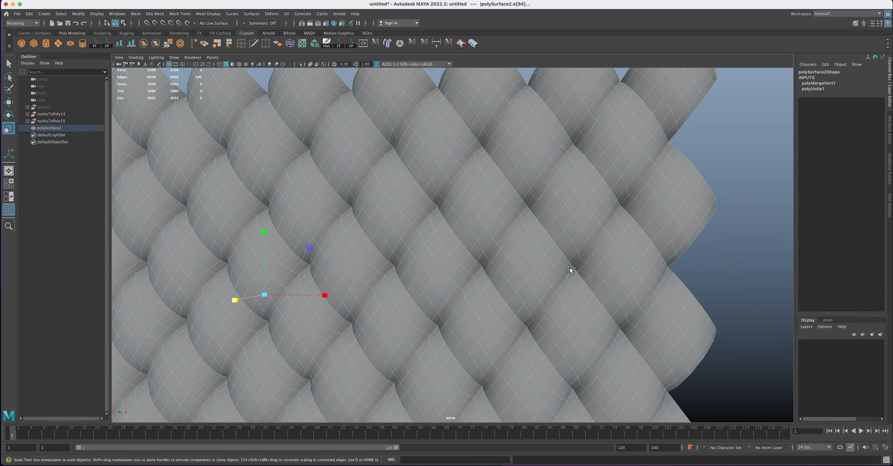
{"action": "double_click", "coordinate": [652, 298], "text": "shift"}
- Add the diagonal seam edge loops between the diamonds at the sheet's lower right to the edge selection
{"action": "left_click_drag", "start_coordinate": [655, 286], "coordinate": [577, 257], "text": "alt"}
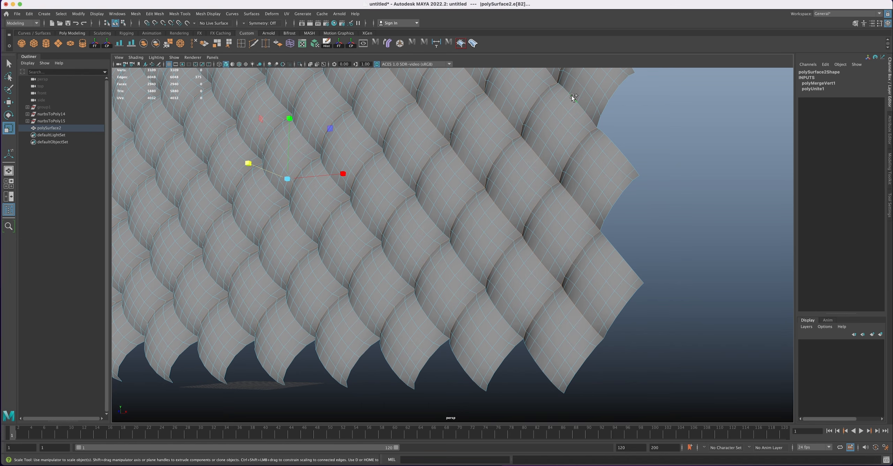
{"action": "double_click", "coordinate": [385, 254], "text": "shift"}
{"action": "middle_click_drag", "start_coordinate": [438, 239], "coordinate": [449, 246], "text": "alt"}
{"action": "left_click_drag", "start_coordinate": [450, 248], "coordinate": [451, 265], "text": "alt"}
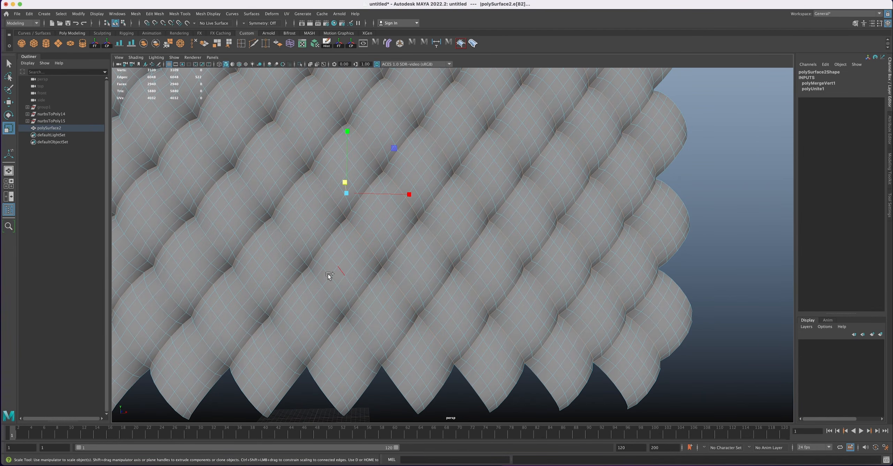
- Extend the edge selection with the diagonal seam loops running through the lower middle of the sheet
{"action": "left_click_drag", "start_coordinate": [340, 275], "coordinate": [496, 270], "text": "alt"}
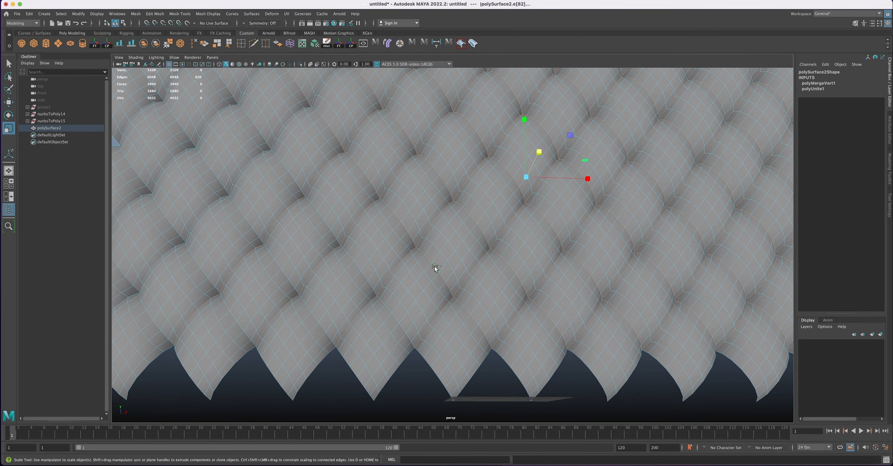
{"action": "double_click", "coordinate": [363, 267], "text": "shift"}
{"action": "left_click_drag", "start_coordinate": [399, 262], "coordinate": [486, 258], "text": "alt"}
{"action": "double_click", "coordinate": [411, 266], "text": "shift"}
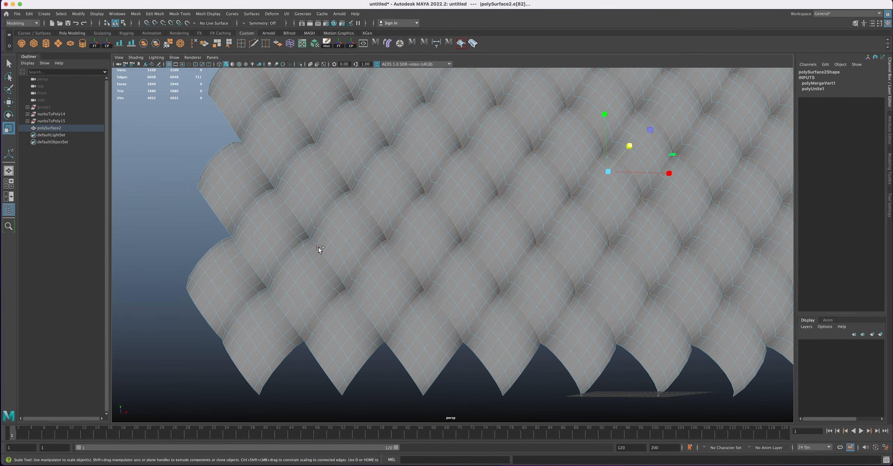
- Add the diagonal seam edge loops near the sheet's left side to the selection
{"action": "left_click_drag", "start_coordinate": [362, 279], "coordinate": [443, 266], "text": "alt"}
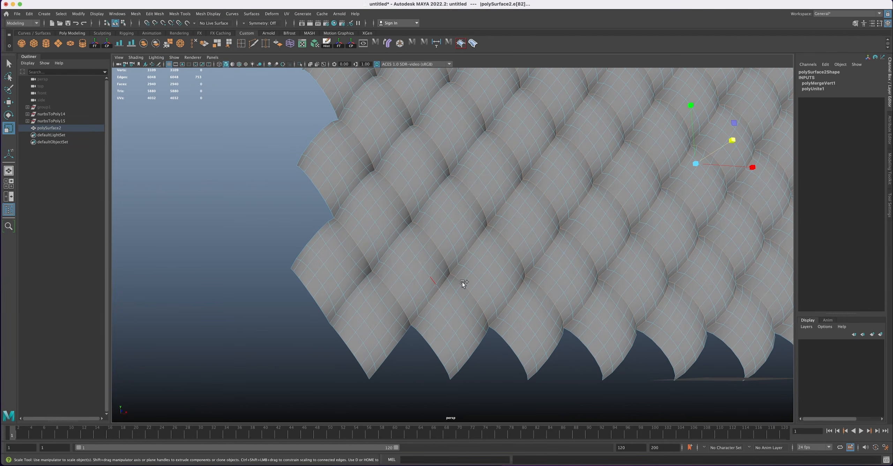
{"action": "double_click", "coordinate": [514, 252], "text": "shift"}
{"action": "double_click", "coordinate": [365, 178], "text": "shift"}
{"action": "middle_click_drag", "start_coordinate": [450, 193], "coordinate": [484, 295], "text": "alt"}
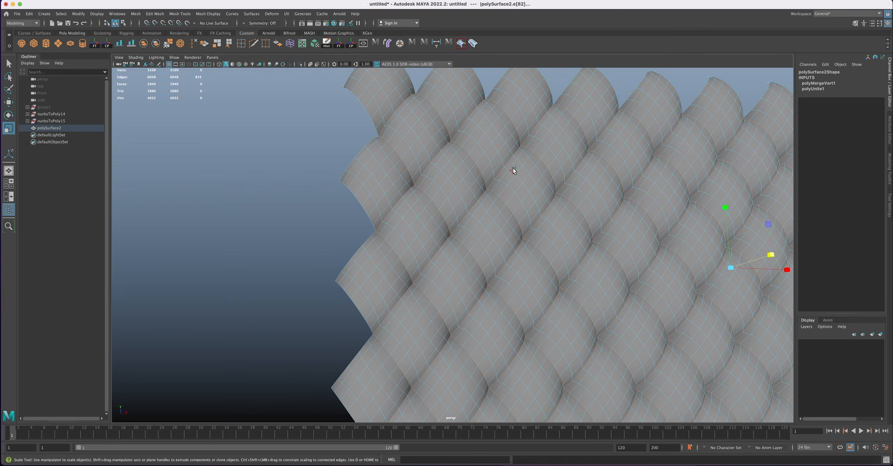
{"action": "middle_click_drag", "start_coordinate": [513, 168], "coordinate": [484, 225], "text": "alt"}
{"action": "left_click_drag", "start_coordinate": [526, 219], "coordinate": [437, 199], "text": "alt"}
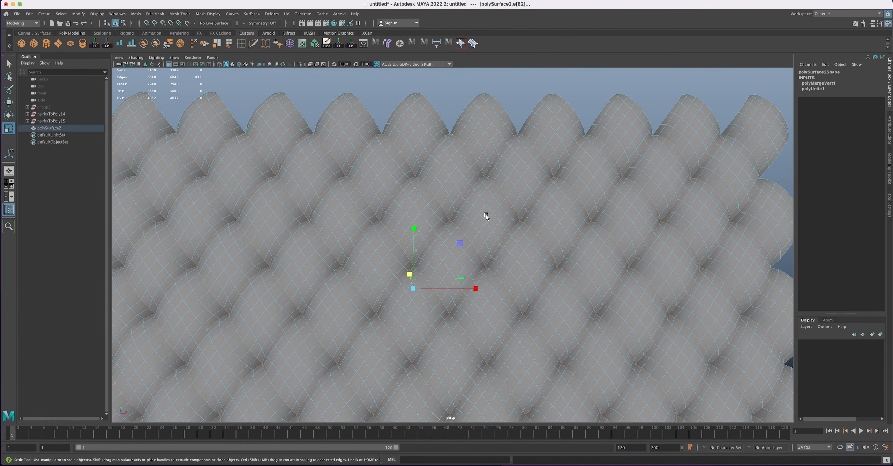
- Add the remaining short seam edge loop near the sheet's upper edge and check the selection across the sheet
{"action": "left_click_drag", "start_coordinate": [485, 216], "coordinate": [439, 197], "text": "alt"}
{"action": "left_click_drag", "start_coordinate": [546, 199], "coordinate": [543, 221], "text": "alt"}
{"action": "double_click", "coordinate": [570, 183], "text": "shift"}
{"action": "left_click_drag", "start_coordinate": [487, 262], "coordinate": [481, 219], "text": "alt"}
{"action": "left_click_drag", "start_coordinate": [300, 244], "coordinate": [660, 213], "text": "alt"}
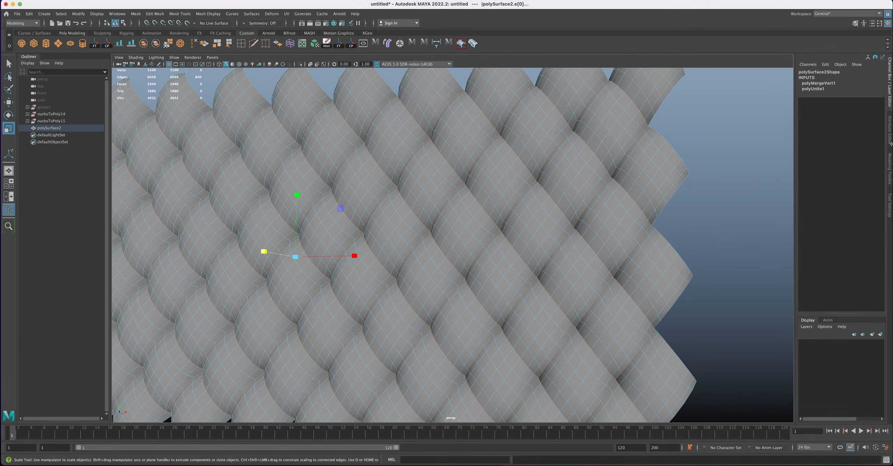
- Save the scene as Lesson_1 in Maya ASCII format
{"action": "left_click", "coordinate": [68, 24]}
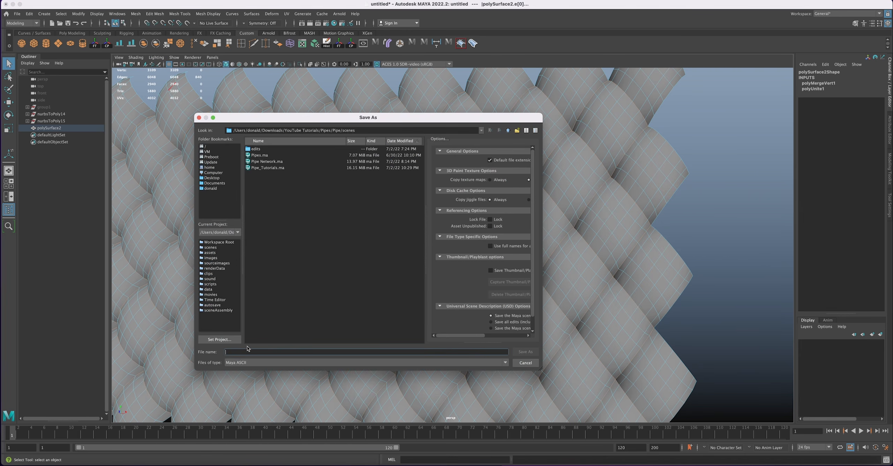
{"action": "type", "text": "Lesson_1"}
{"action": "left_click", "coordinate": [519, 351]}
{"action": "key", "text": "r"}
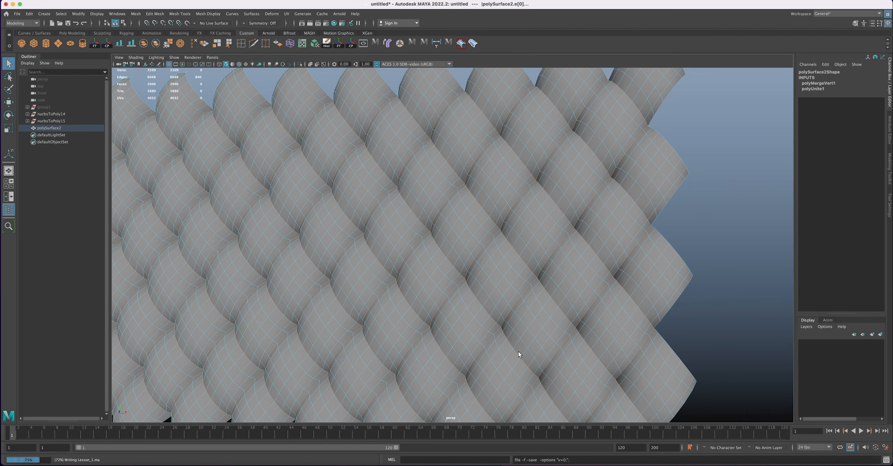
- Bevel all the selected seam edges of the diamond sheet
{"action": "left_click_drag", "start_coordinate": [480, 295], "coordinate": [471, 275], "text": "alt"}
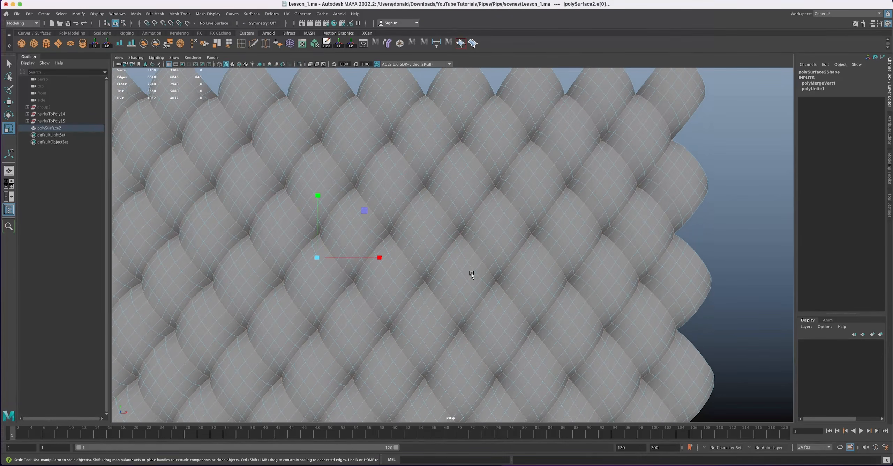
{"action": "left_click", "coordinate": [890, 168]}
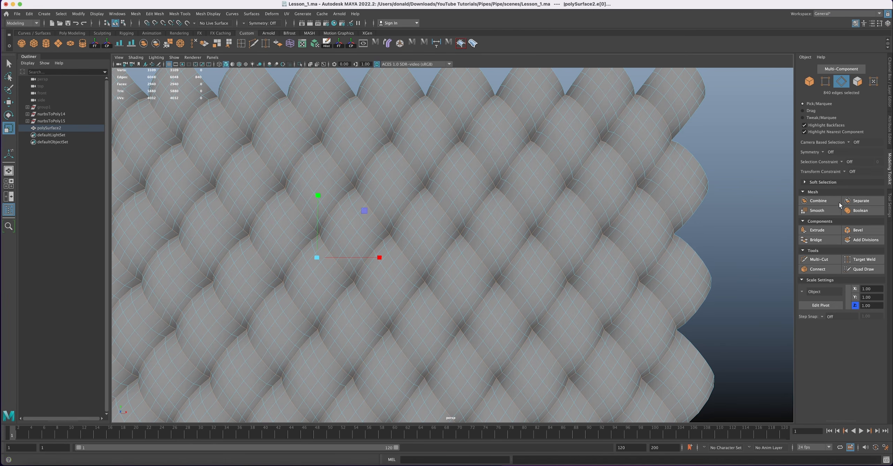
{"action": "left_click", "coordinate": [859, 230]}
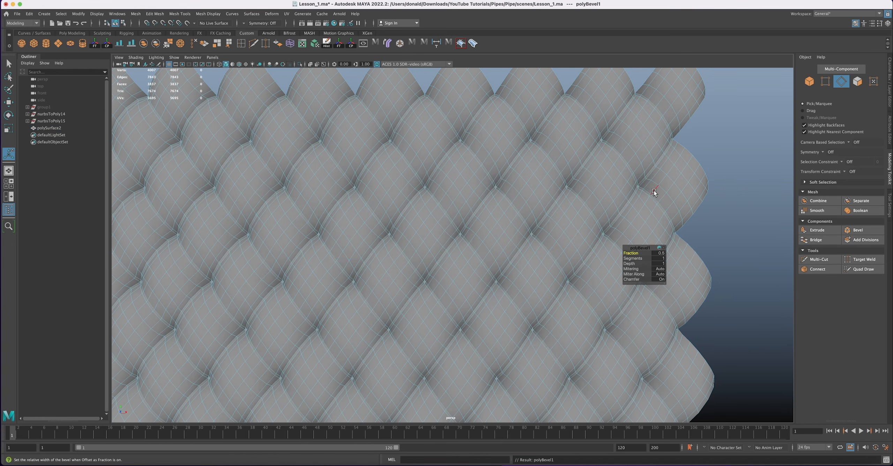
{"action": "right_click_drag", "start_coordinate": [599, 183], "coordinate": [560, 197], "text": "alt"}
{"action": "middle_click_drag", "start_coordinate": [560, 198], "coordinate": [514, 199], "text": "alt"}
{"action": "left_click_drag", "start_coordinate": [515, 199], "coordinate": [513, 201], "text": "alt"}
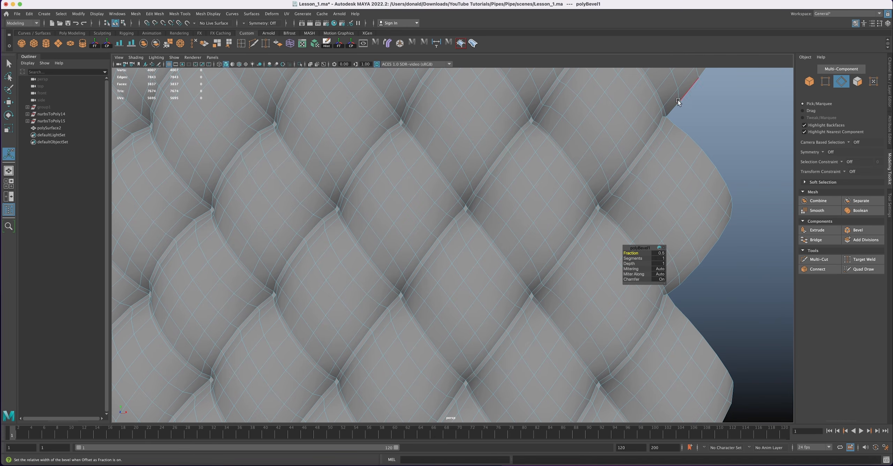
- Set the seam bevel's fraction to 0.7 and check the beveled seams across the sheet
{"action": "left_click", "coordinate": [661, 253]}
{"action": "key", "text": "Return"}
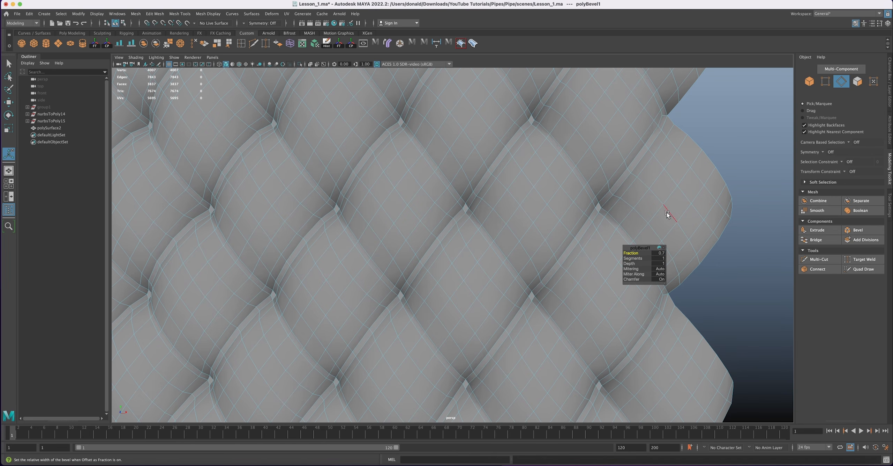
{"action": "left_click_drag", "start_coordinate": [592, 199], "coordinate": [469, 199], "text": "alt"}
{"action": "scroll", "coordinate": [457, 212], "scroll_direction": "up", "scroll_amount": 5}
{"action": "scroll", "coordinate": [481, 164], "scroll_direction": "down", "scroll_amount": 15}
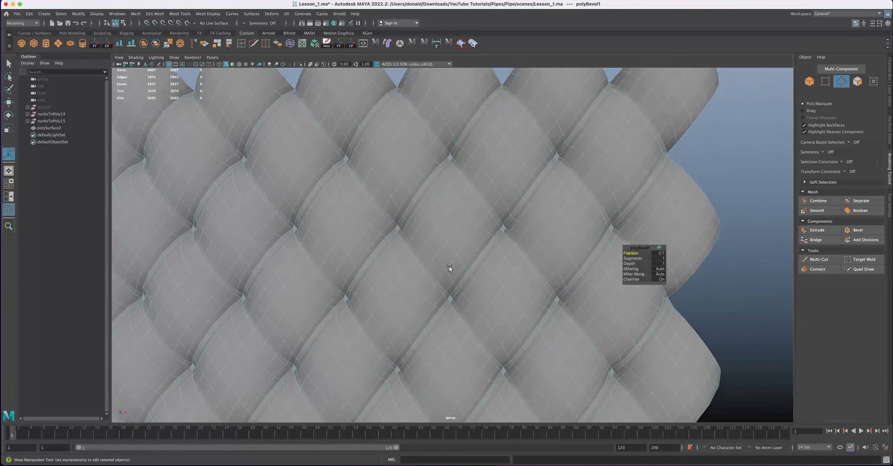
{"action": "scroll", "coordinate": [424, 227], "scroll_direction": "up", "scroll_amount": 15}
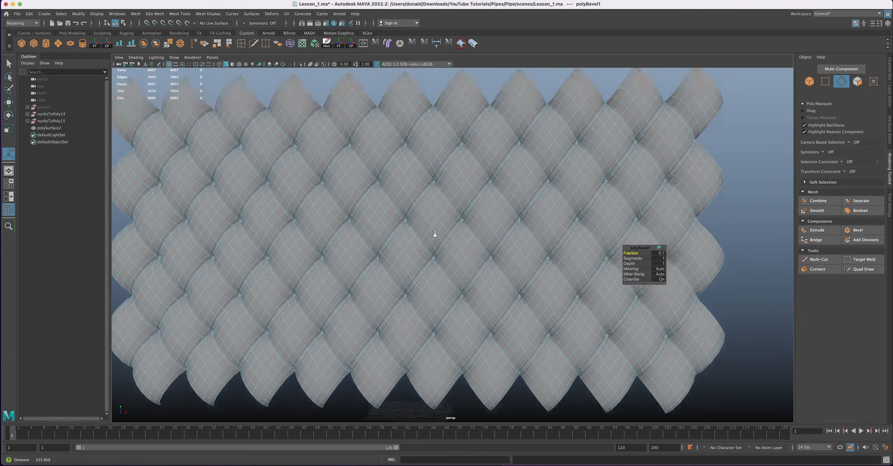
{"action": "left_click_drag", "start_coordinate": [434, 231], "coordinate": [459, 238], "text": "alt"}
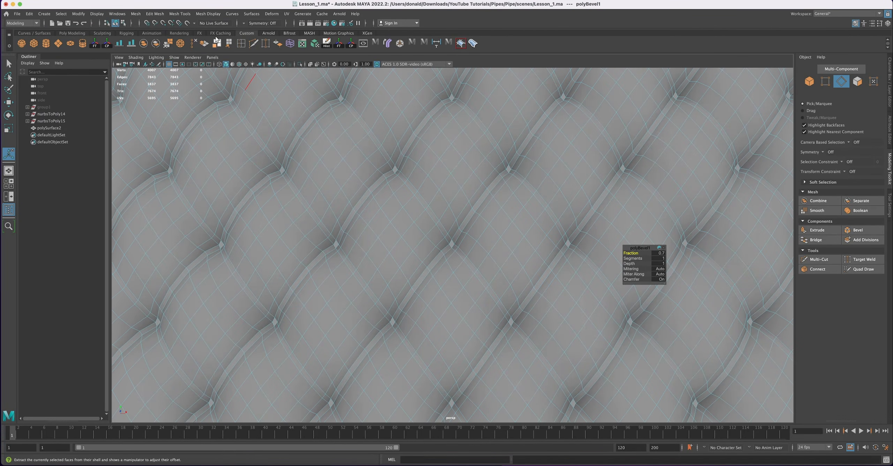
- Use Multi-Cut to cut a new edge line from the top corner of a central seam junction into the diamond above
{"action": "left_click", "coordinate": [187, 15]}
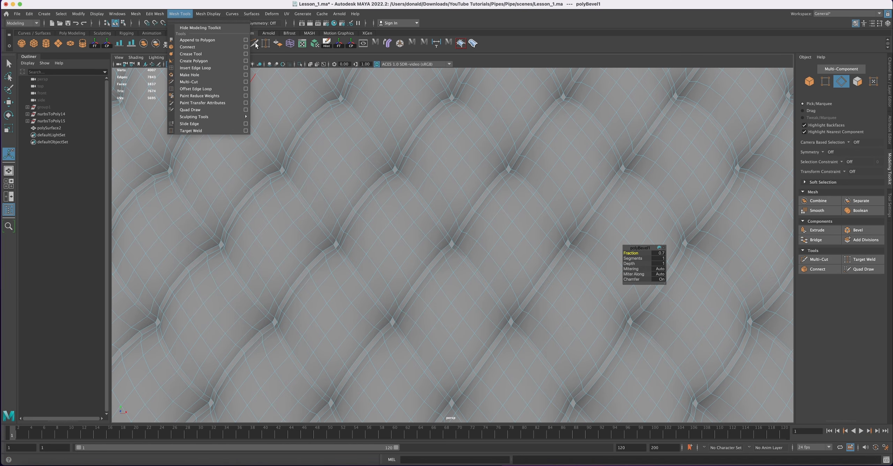
{"action": "left_click", "coordinate": [191, 81]}
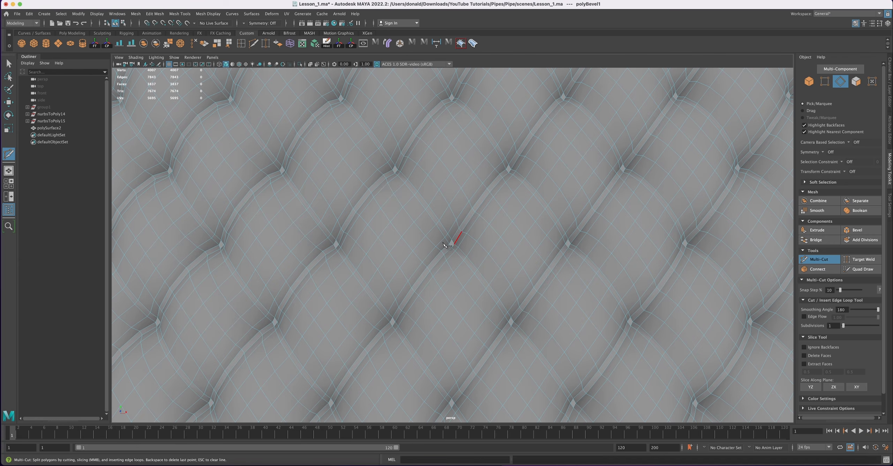
{"action": "left_click", "coordinate": [404, 227]}
{"action": "scroll", "coordinate": [406, 226], "scroll_direction": "up", "scroll_amount": 5}
{"action": "right_click_drag", "start_coordinate": [507, 270], "coordinate": [531, 279], "text": "alt"}
{"action": "left_click_drag", "start_coordinate": [495, 260], "coordinate": [488, 251], "text": "alt"}
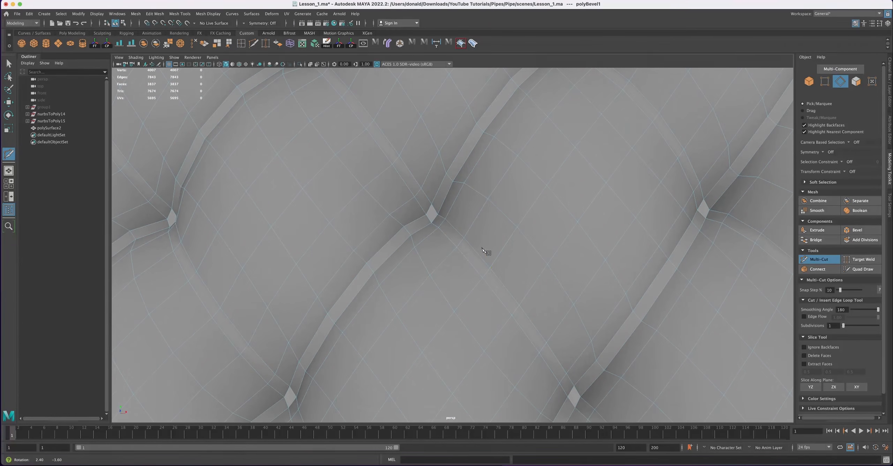
{"action": "left_click", "coordinate": [432, 204]}
{"action": "left_click", "coordinate": [439, 152]}
{"action": "middle_click_drag", "start_coordinate": [461, 83], "coordinate": [451, 102], "text": "alt"}
{"action": "left_click", "coordinate": [436, 118]}
{"action": "key", "text": "Return"}
- Cut an edge line from the junction's right corner across the seam strip into the diamond on the right
{"action": "middle_click_drag", "start_coordinate": [430, 143], "coordinate": [432, 119], "text": "alt"}
{"action": "left_click_drag", "start_coordinate": [430, 210], "coordinate": [475, 247], "text": "alt"}
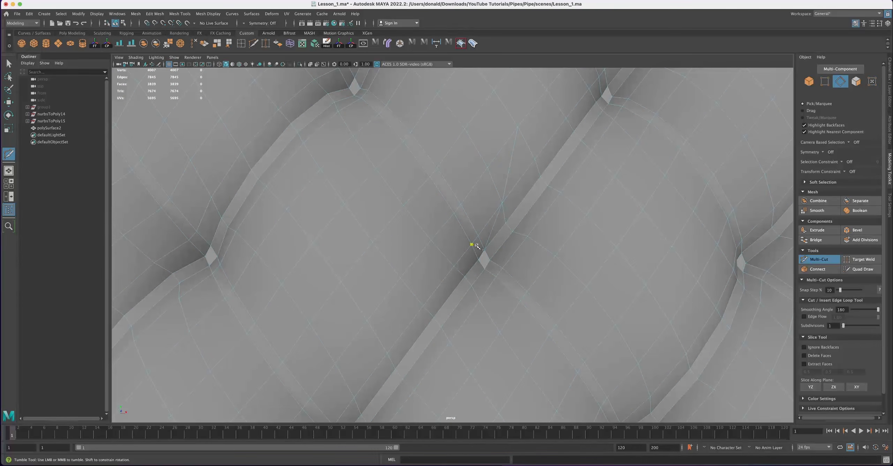
{"action": "left_click", "coordinate": [490, 259]}
{"action": "left_click", "coordinate": [528, 236]}
{"action": "left_click", "coordinate": [587, 215]}
{"action": "key", "text": "Return"}
- Cut edge lines from the junction's bottom and left corners into the diamonds below and to the left
{"action": "left_click", "coordinate": [485, 268]}
{"action": "left_click", "coordinate": [481, 301]}
{"action": "key", "text": "Return"}
{"action": "left_click", "coordinate": [454, 266]}
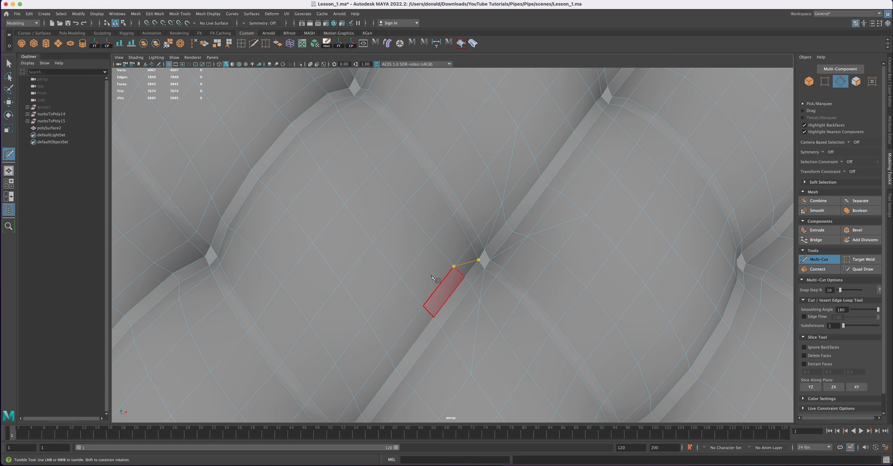
{"action": "left_click", "coordinate": [400, 277]}
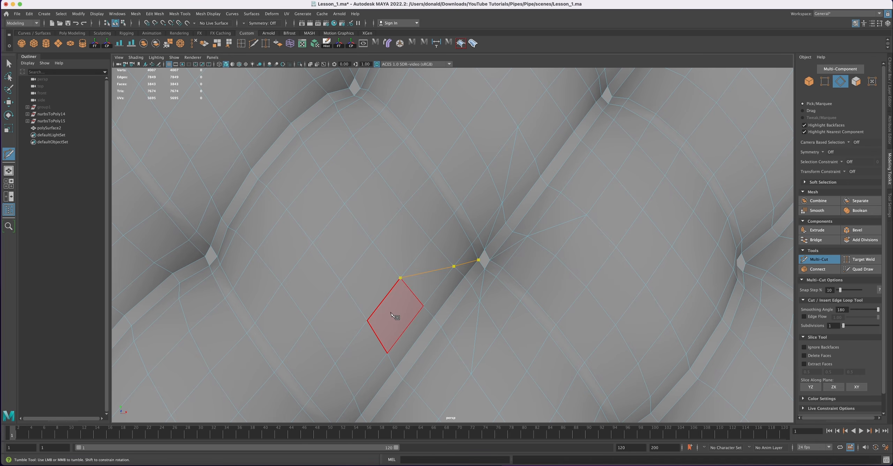
{"action": "key", "text": "Return"}
- Leave Multi-Cut and select the eight newly cut edges radiating from the central seam junction
{"action": "middle_click_drag", "start_coordinate": [505, 222], "coordinate": [477, 217], "text": "alt"}
{"action": "left_click_drag", "start_coordinate": [478, 219], "coordinate": [488, 238], "text": "alt"}
{"action": "left_click", "coordinate": [488, 224]}
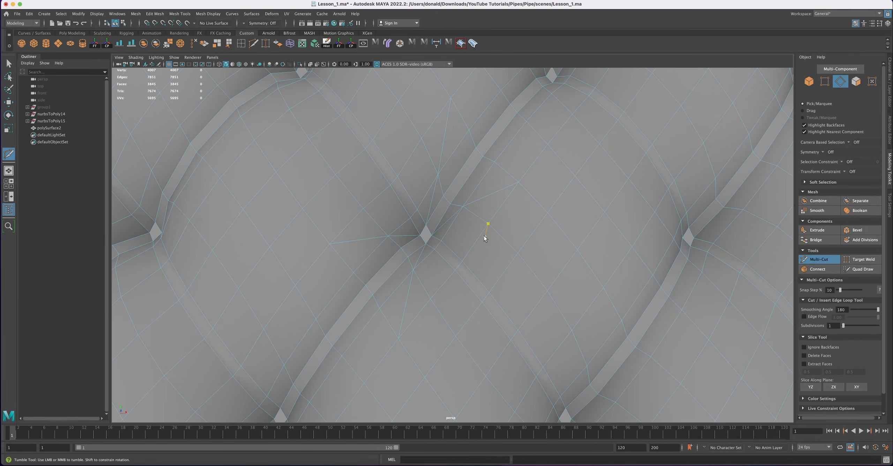
{"action": "key", "text": "q"}
{"action": "left_click", "coordinate": [444, 137]}
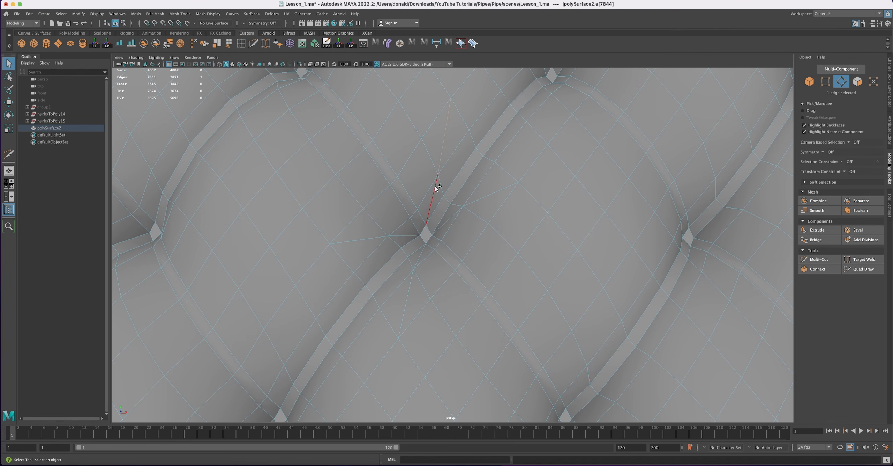
{"action": "left_click", "coordinate": [421, 254], "text": "shift"}
{"action": "left_click", "coordinate": [412, 283], "text": "shift"}
{"action": "left_click", "coordinate": [378, 237], "text": "shift"}
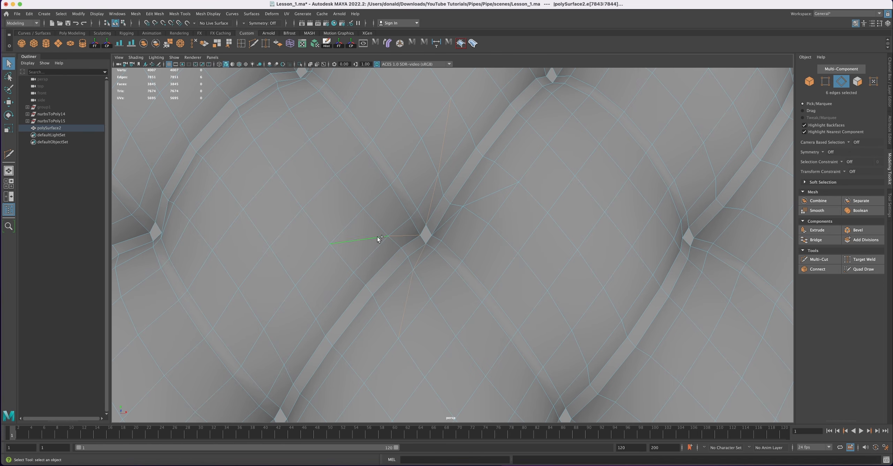
{"action": "left_click", "coordinate": [453, 215], "text": "shift"}
{"action": "left_click", "coordinate": [483, 198], "text": "shift"}
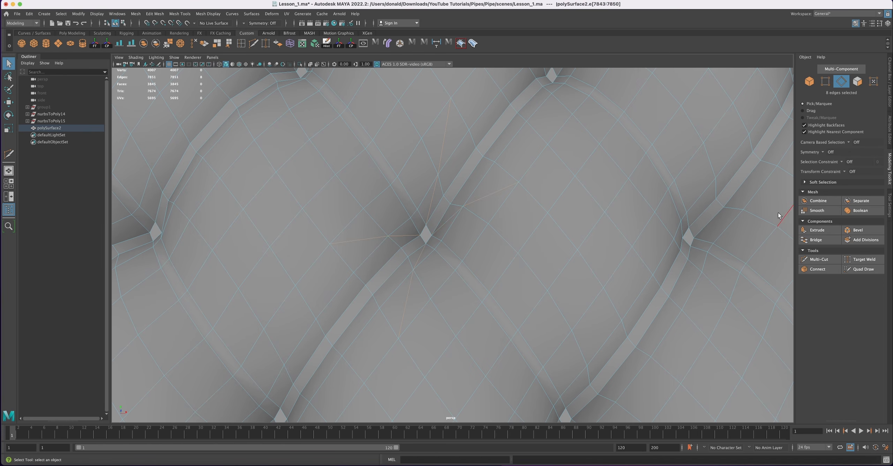
- Bevel the eight radiating edges with a fraction of 0.7
{"action": "left_click", "coordinate": [854, 230]}
{"action": "left_click_drag", "start_coordinate": [662, 224], "coordinate": [499, 207], "text": "alt"}
{"action": "middle_click_drag", "start_coordinate": [450, 202], "coordinate": [477, 200], "text": "alt"}
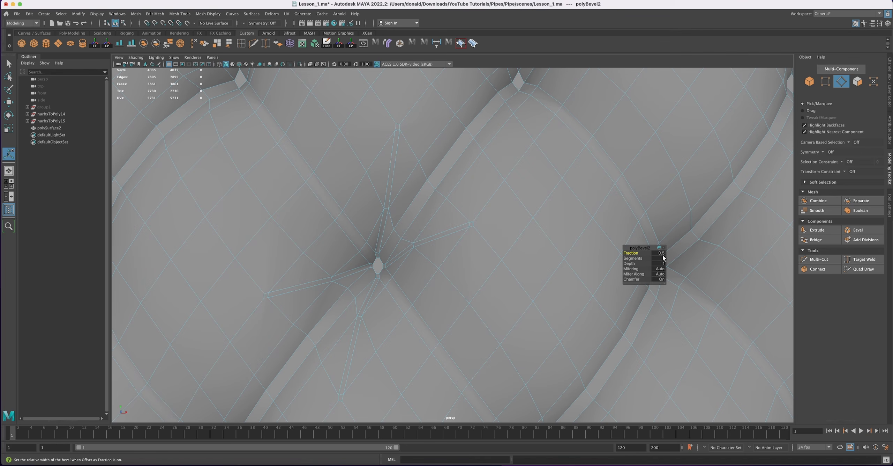
{"action": "left_click", "coordinate": [661, 253]}
{"action": "type", "text": ".7"}
{"action": "key", "text": "Return"}
- Switch to vertex selection and merge the four vertices at the upper fold's tip to their center
{"action": "right_click_drag", "start_coordinate": [396, 129], "coordinate": [371, 132]}
{"action": "left_click_drag", "start_coordinate": [390, 118], "coordinate": [404, 138]}
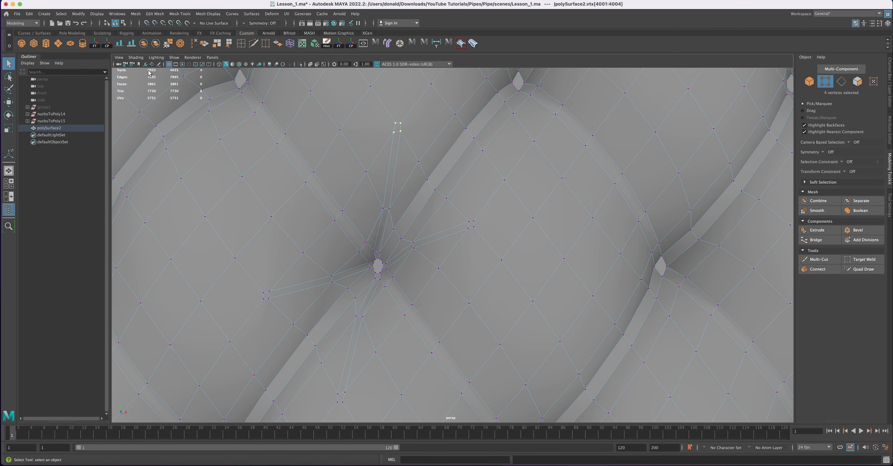
{"action": "left_click", "coordinate": [154, 14]}
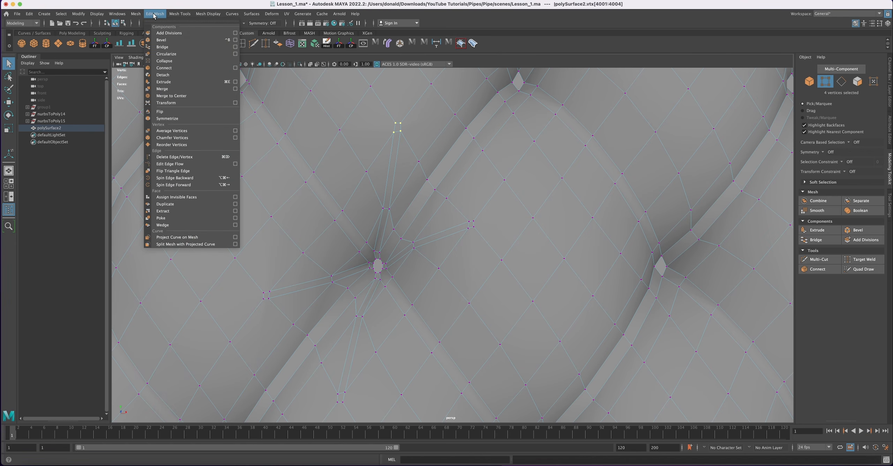
{"action": "left_click", "coordinate": [169, 96]}
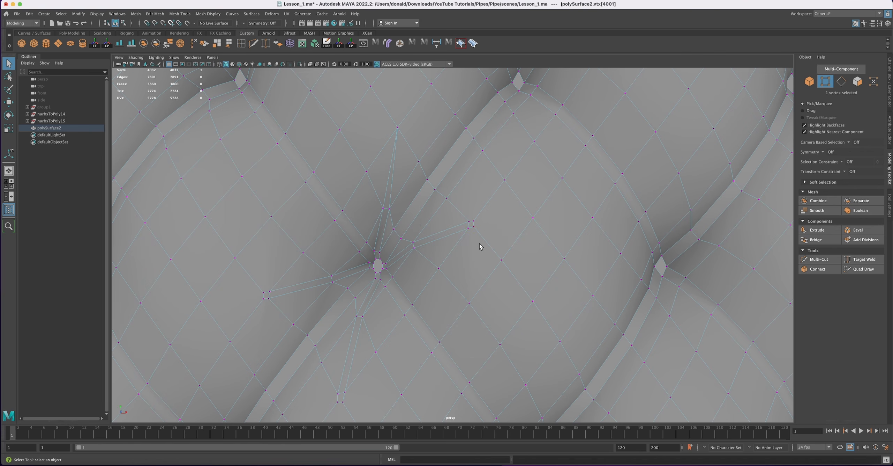
- Merge the vertex clusters at the tips of the right, left and lower folds to their centers
{"action": "left_click_drag", "start_coordinate": [487, 211], "coordinate": [470, 231]}
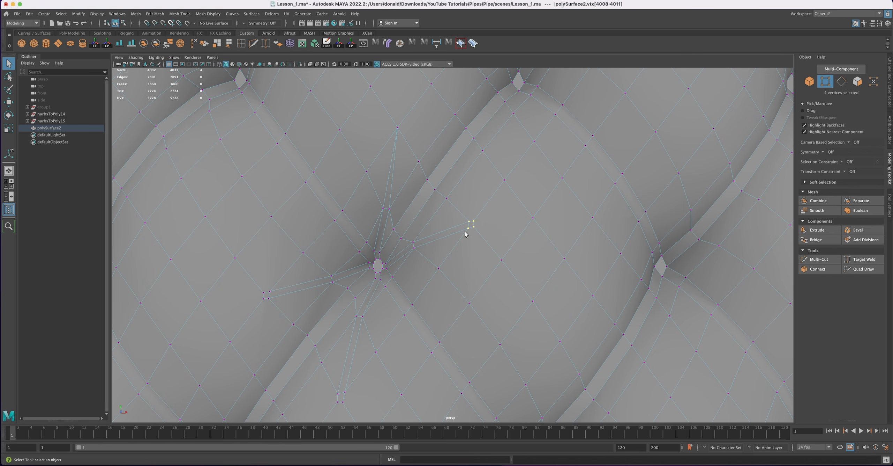
{"action": "key", "text": "g"}
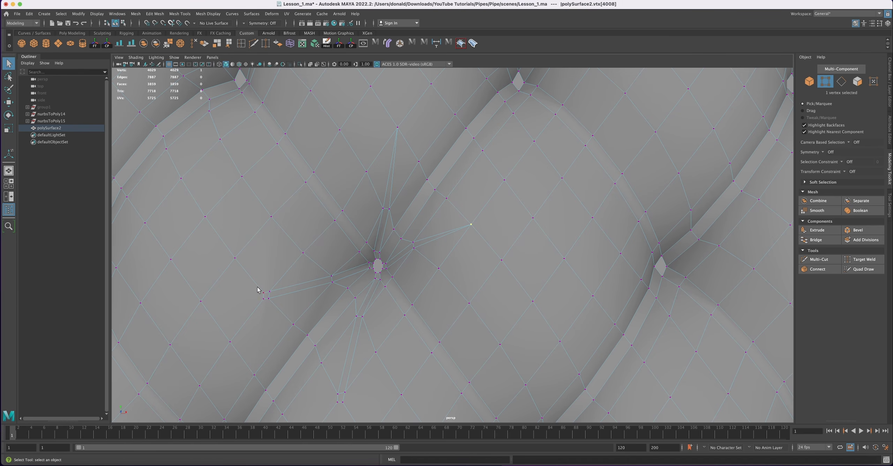
{"action": "left_click_drag", "start_coordinate": [271, 303], "coordinate": [272, 304]}
{"action": "key", "text": "g"}
{"action": "left_click_drag", "start_coordinate": [349, 408], "coordinate": [442, 335]}
{"action": "key", "text": "g"}
- Switch to face selection and select the ten faces covering the button center and its upper, left and right folds
{"action": "right_click_drag", "start_coordinate": [478, 196], "coordinate": [478, 209]}
{"action": "right_click_drag", "start_coordinate": [478, 215], "coordinate": [479, 216]}
{"action": "left_click", "coordinate": [490, 150]}
{"action": "left_click", "coordinate": [483, 188], "text": "ctrl+shift"}
{"action": "left_click", "coordinate": [466, 233], "text": "ctrl+shift"}
{"action": "left_click", "coordinate": [464, 245], "text": "ctrl+shift"}
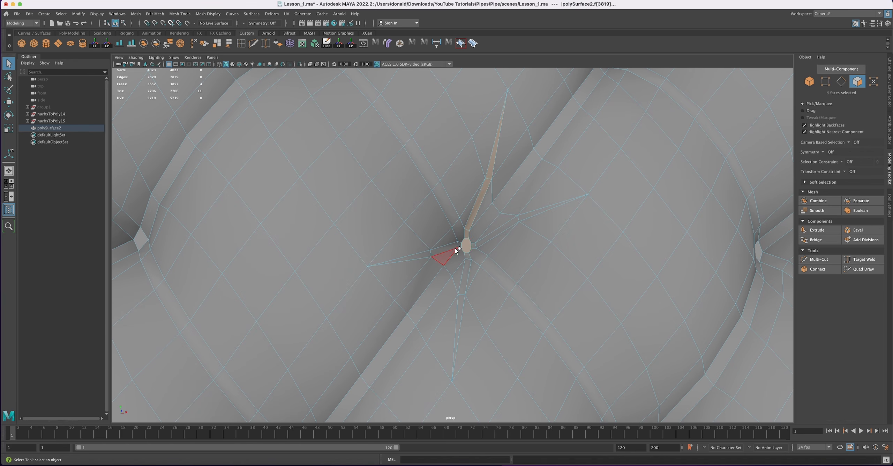
{"action": "left_click", "coordinate": [454, 246], "text": "ctrl+shift"}
{"action": "left_click", "coordinate": [423, 255], "text": "ctrl+shift"}
{"action": "left_click", "coordinate": [466, 246], "text": "ctrl+shift"}
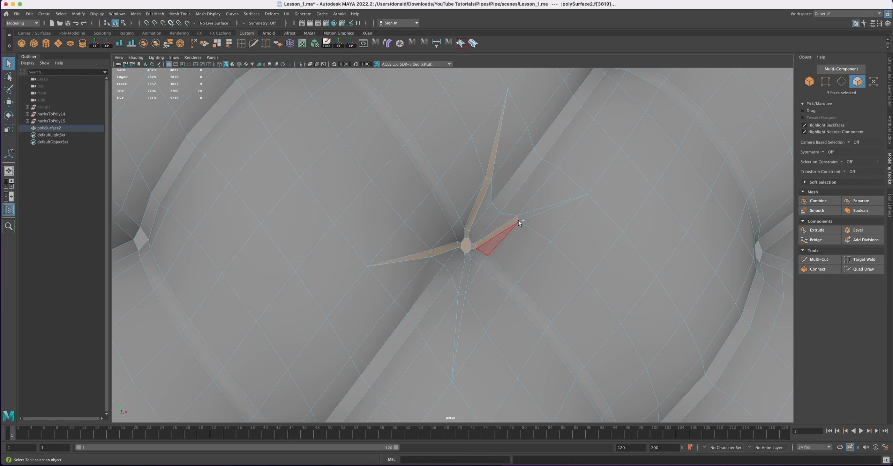
{"action": "left_click", "coordinate": [530, 214], "text": "ctrl+shift"}
- Push the selected button and fold faces inward to deepen the wrinkles
{"action": "right_click_drag", "start_coordinate": [492, 292], "coordinate": [405, 263], "text": "alt"}
{"action": "mouse_move", "coordinate": [405, 263]}
{"action": "left_mouse_down", "text": "alt"}
{"action": "mouse_move", "coordinate": [441, 268]}
{"action": "mouse_move", "coordinate": [484, 255]}
{"action": "mouse_move", "coordinate": [441, 265]}
{"action": "mouse_move", "coordinate": [449, 296]}
{"action": "mouse_move", "coordinate": [492, 263]}
{"action": "mouse_move", "coordinate": [421, 266]}
{"action": "left_mouse_up", "text": "alt"}
{"action": "scroll", "coordinate": [484, 254], "scroll_direction": "up", "scroll_amount": 5}
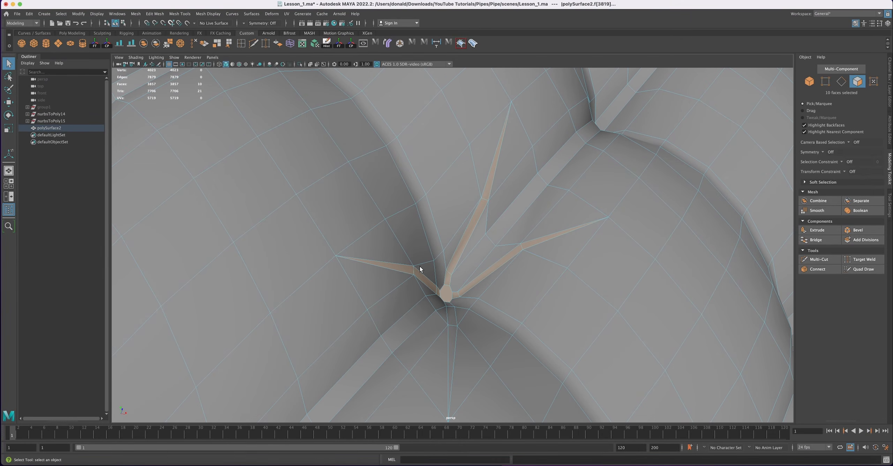
{"action": "key", "text": "w"}
{"action": "left_click_drag", "start_coordinate": [470, 289], "coordinate": [464, 248], "text": "alt"}
- Select three edges along the lower fold and move them inward to about Z -0.55
{"action": "right_click_drag", "start_coordinate": [463, 234], "coordinate": [460, 220]}
{"action": "left_click", "coordinate": [463, 230]}
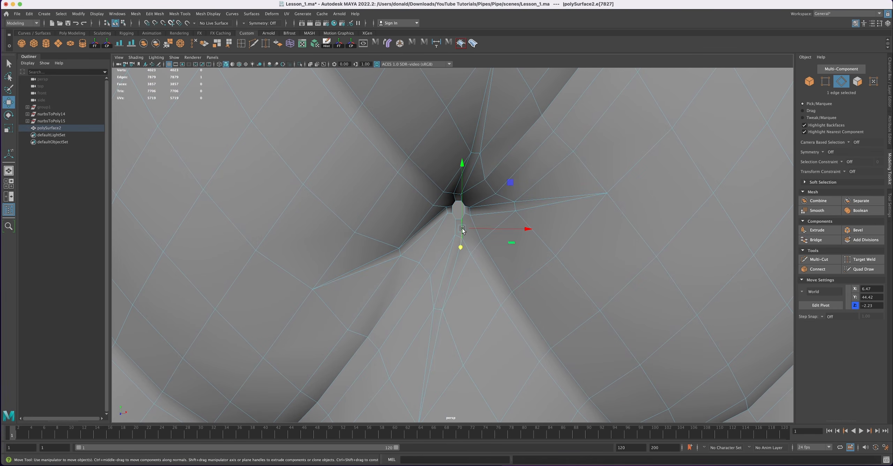
{"action": "left_click", "coordinate": [454, 265], "text": "shift"}
{"action": "left_click", "coordinate": [440, 310], "text": "shift"}
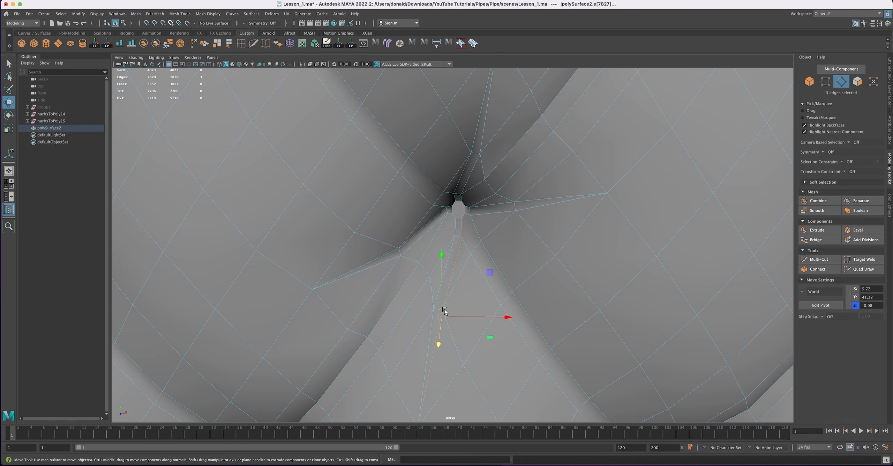
{"action": "left_click_drag", "start_coordinate": [470, 241], "coordinate": [415, 282], "text": "alt"}
{"action": "left_click", "coordinate": [383, 297]}
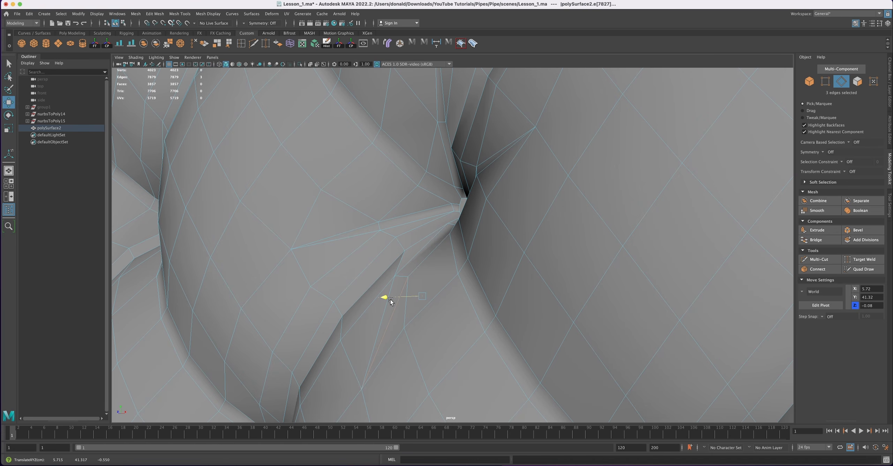
- Return to object selection and examine the folded junction in smooth preview before restoring the unsmoothed display
{"action": "left_click_drag", "start_coordinate": [392, 301], "coordinate": [431, 270], "text": "alt"}
{"action": "right_click_drag", "start_coordinate": [415, 214], "coordinate": [448, 201]}
{"action": "left_click_drag", "start_coordinate": [458, 249], "coordinate": [433, 272], "text": "alt"}
{"action": "key", "text": "3"}
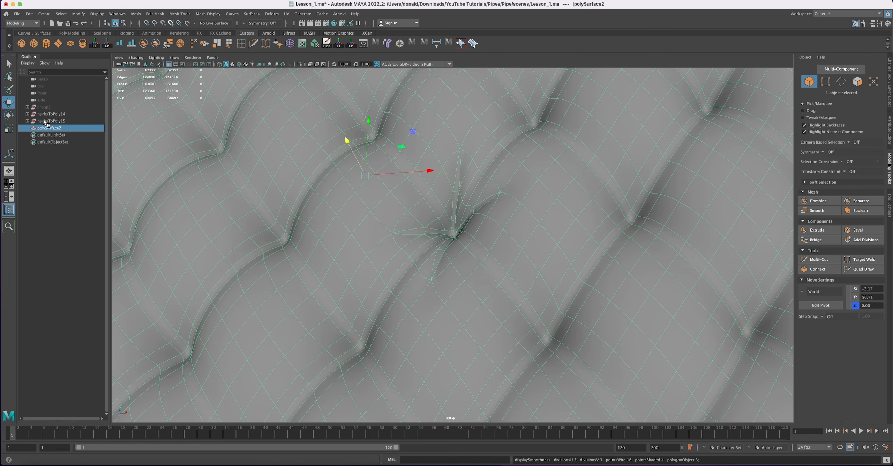
{"action": "left_click", "coordinate": [47, 121]}
{"action": "mouse_move", "coordinate": [329, 257]}
{"action": "left_mouse_down", "text": "alt"}
{"action": "mouse_move", "coordinate": [332, 233]}
{"action": "mouse_move", "coordinate": [308, 242]}
{"action": "mouse_move", "coordinate": [337, 247]}
{"action": "mouse_move", "coordinate": [339, 258]}
{"action": "mouse_move", "coordinate": [319, 250]}
{"action": "mouse_move", "coordinate": [339, 245]}
{"action": "mouse_move", "coordinate": [329, 256]}
{"action": "left_mouse_up", "text": "alt"}
{"action": "right_click_drag", "start_coordinate": [329, 255], "coordinate": [383, 229], "text": "alt"}
{"action": "key", "text": "1"}
{"action": "left_click", "coordinate": [411, 275]}
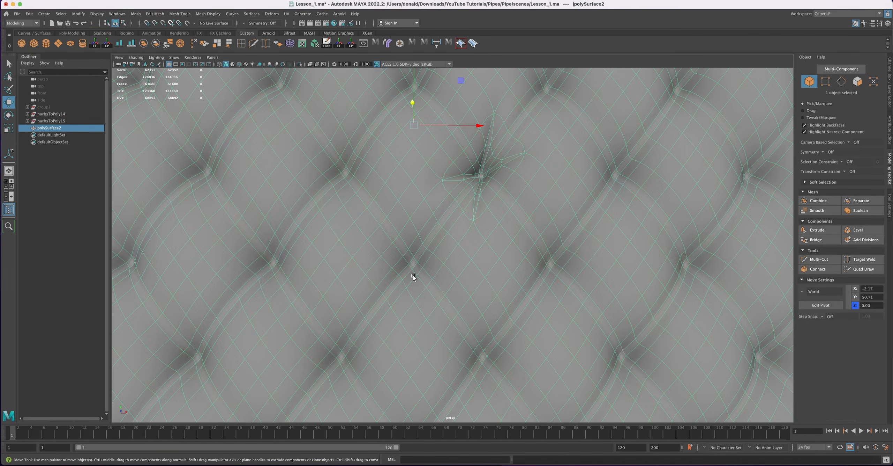
{"action": "mouse_move", "coordinate": [400, 293]}
{"action": "left_mouse_down", "text": "alt"}
{"action": "mouse_move", "coordinate": [401, 279]}
{"action": "mouse_move", "coordinate": [419, 276]}
{"action": "mouse_move", "coordinate": [409, 284]}
{"action": "left_mouse_up", "text": "alt"}
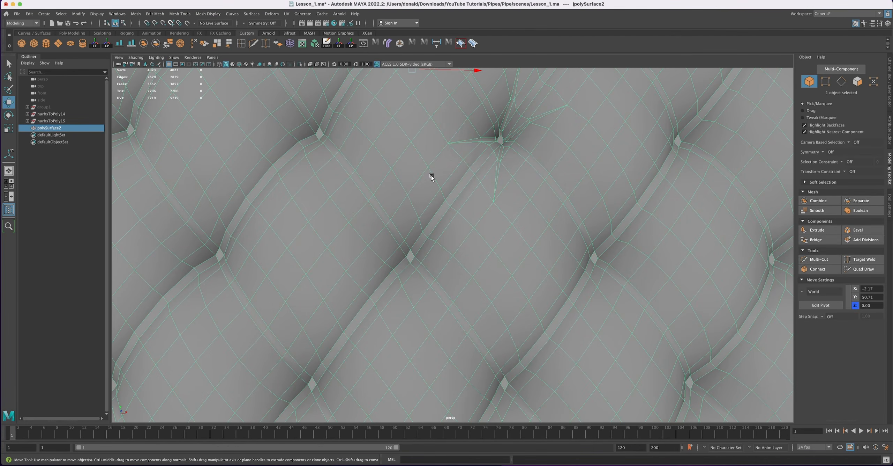
- Multi-Cut a new edge line from the top corner of the neighbouring lower junction up into the panel above
{"action": "left_click", "coordinate": [255, 44]}
{"action": "left_click", "coordinate": [411, 250]}
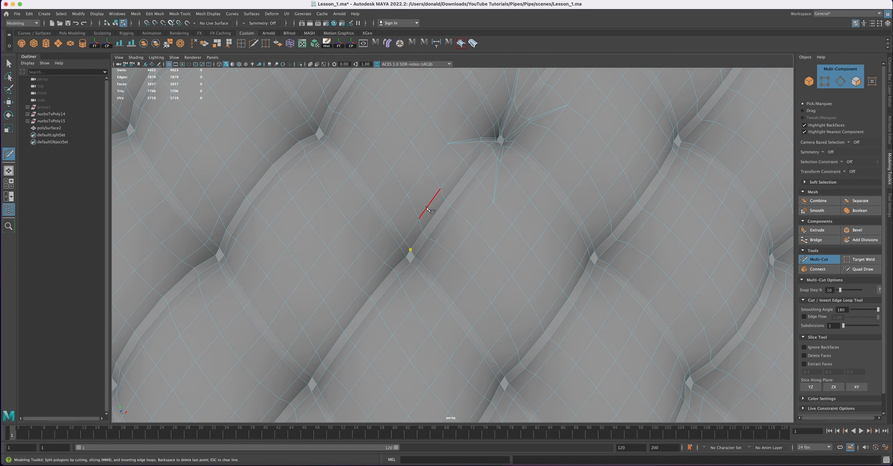
{"action": "left_click", "coordinate": [428, 167]}
{"action": "key", "text": "Return"}
- Cut an edge line from the same junction's right corner out across the panel on its right
{"action": "left_click", "coordinate": [415, 257]}
{"action": "left_click_drag", "start_coordinate": [454, 275], "coordinate": [459, 259], "text": "alt"}
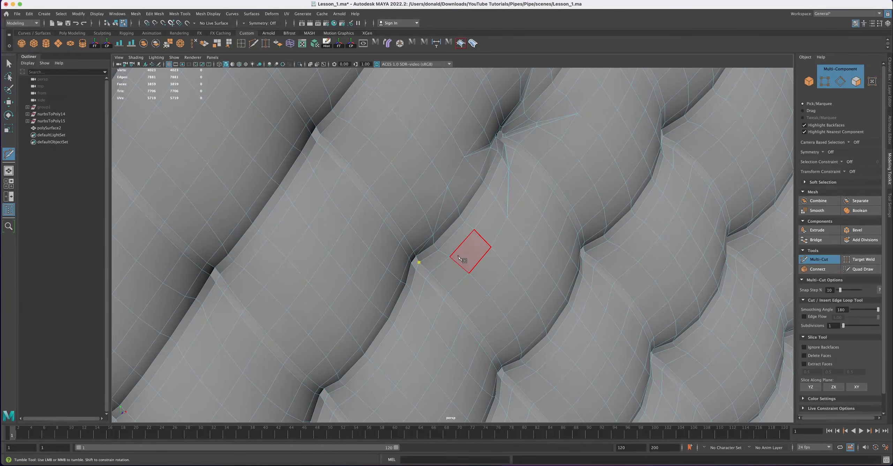
{"action": "left_click", "coordinate": [450, 257]}
{"action": "left_click", "coordinate": [484, 241]}
{"action": "left_click_drag", "start_coordinate": [503, 268], "coordinate": [454, 300], "text": "alt"}
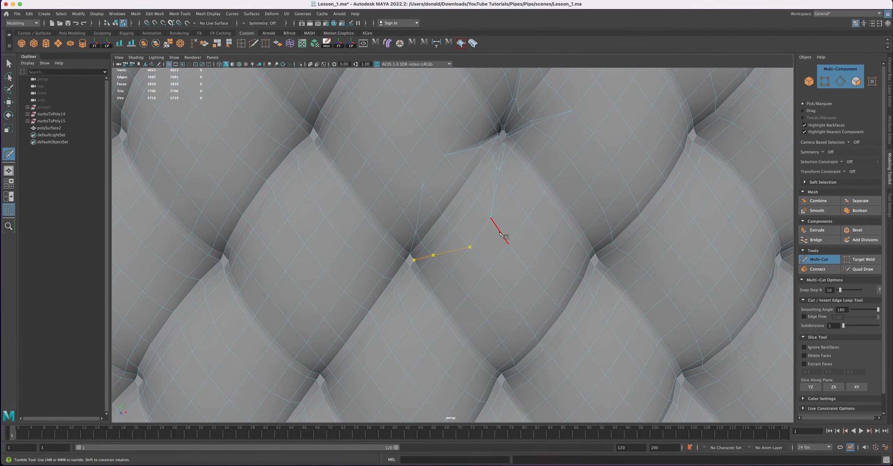
{"action": "left_click", "coordinate": [508, 244]}
- Cut an edge line from the junction's left corner out across the left panel
{"action": "left_click_drag", "start_coordinate": [376, 262], "coordinate": [360, 258], "text": "alt"}
{"action": "right_click_drag", "start_coordinate": [359, 259], "coordinate": [372, 254], "text": "alt"}
{"action": "left_click", "coordinate": [394, 261]}
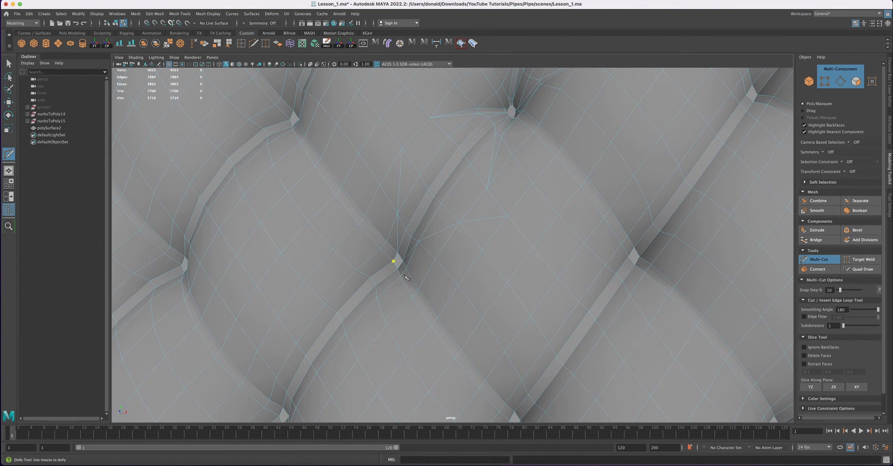
{"action": "left_click", "coordinate": [357, 269]}
{"action": "left_click_drag", "start_coordinate": [350, 290], "coordinate": [415, 318], "text": "alt"}
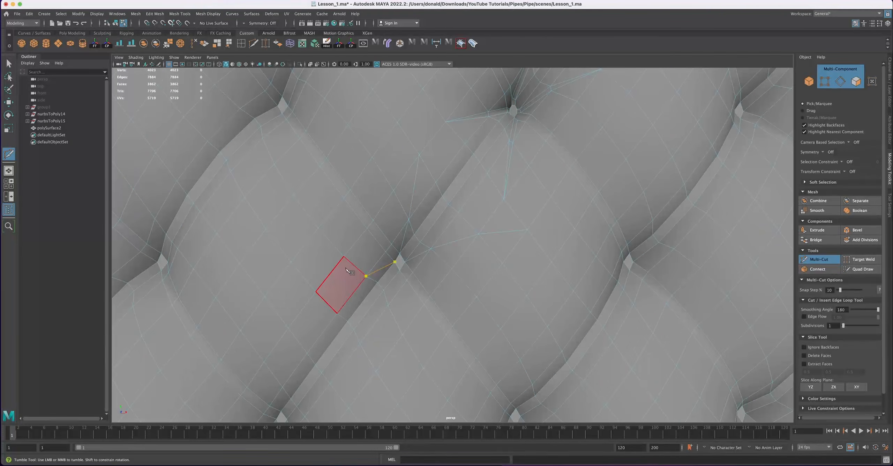
{"action": "left_click", "coordinate": [316, 291]}
{"action": "right_click", "coordinate": [365, 292]}
- Cut a short edge line from the junction's bottom corner down into the lower panel
{"action": "middle_click_drag", "start_coordinate": [388, 298], "coordinate": [414, 253], "text": "alt"}
{"action": "left_click_drag", "start_coordinate": [420, 271], "coordinate": [430, 271], "text": "alt"}
{"action": "left_click", "coordinate": [422, 267]}
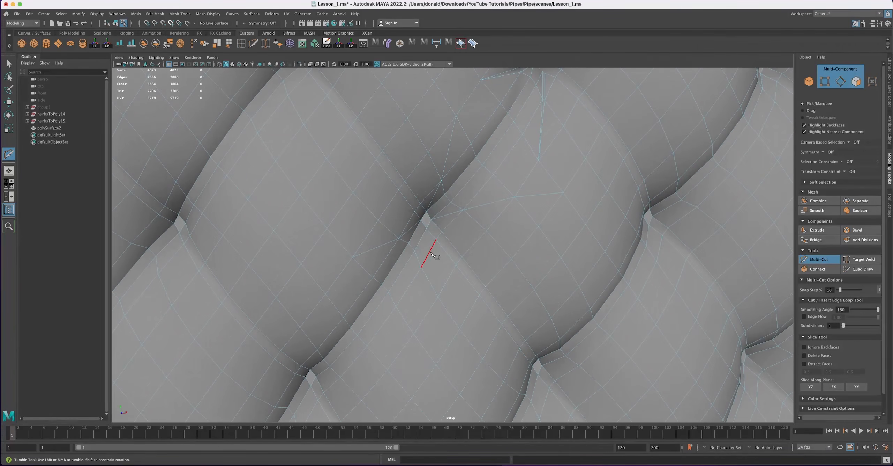
{"action": "left_click", "coordinate": [426, 228]}
{"action": "left_click", "coordinate": [421, 267]}
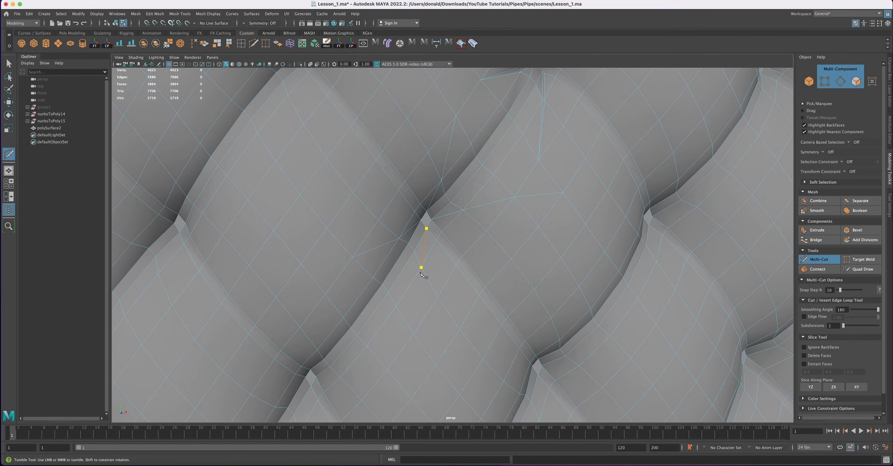
{"action": "right_click", "coordinate": [434, 312]}
- Leave Multi-Cut and select seven of the newly cut edges radiating from the junction
{"action": "left_click_drag", "start_coordinate": [463, 135], "coordinate": [458, 262], "text": "alt"}
{"action": "scroll", "coordinate": [444, 215], "scroll_direction": "up", "scroll_amount": 2}
{"action": "key", "text": "q"}
{"action": "left_click_drag", "start_coordinate": [431, 286], "coordinate": [429, 258], "text": "alt"}
{"action": "right_click", "coordinate": [421, 186]}
{"action": "left_click", "coordinate": [422, 171]}
{"action": "left_click", "coordinate": [412, 237], "text": "shift"}
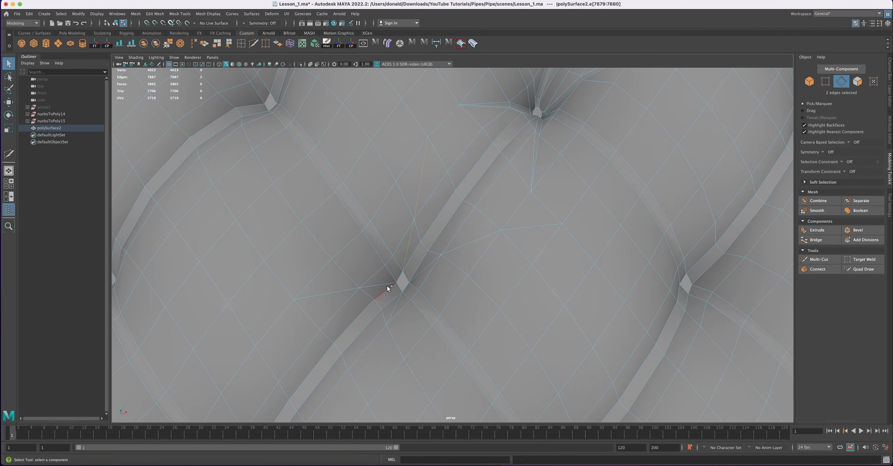
{"action": "left_click", "coordinate": [421, 274], "text": "shift"}
{"action": "left_click", "coordinate": [463, 247], "text": "shift"}
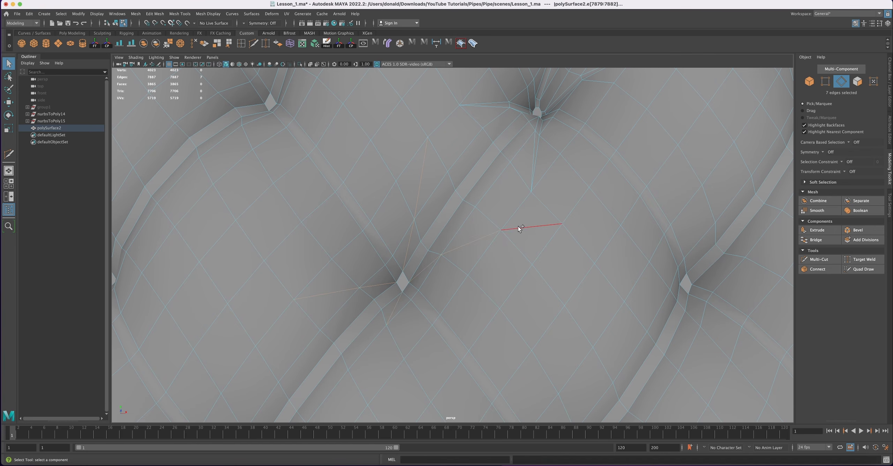
{"action": "left_click_drag", "start_coordinate": [485, 275], "coordinate": [561, 251], "text": "alt"}
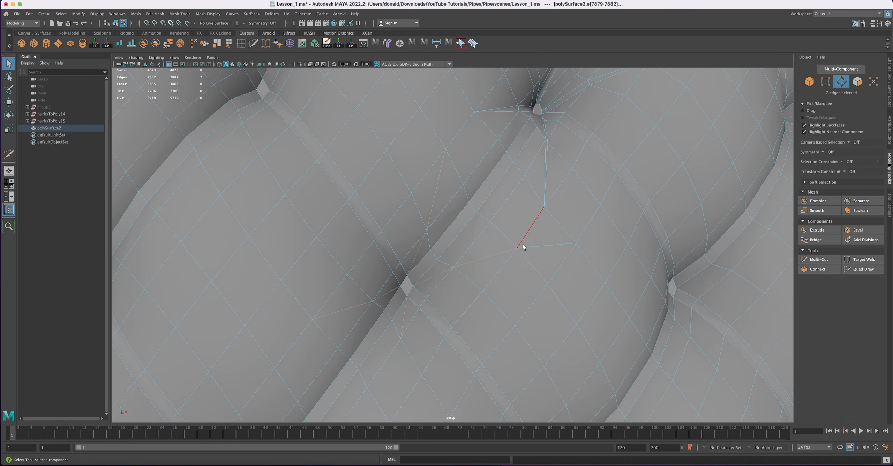
{"action": "left_click_drag", "start_coordinate": [515, 290], "coordinate": [531, 254], "text": "alt"}
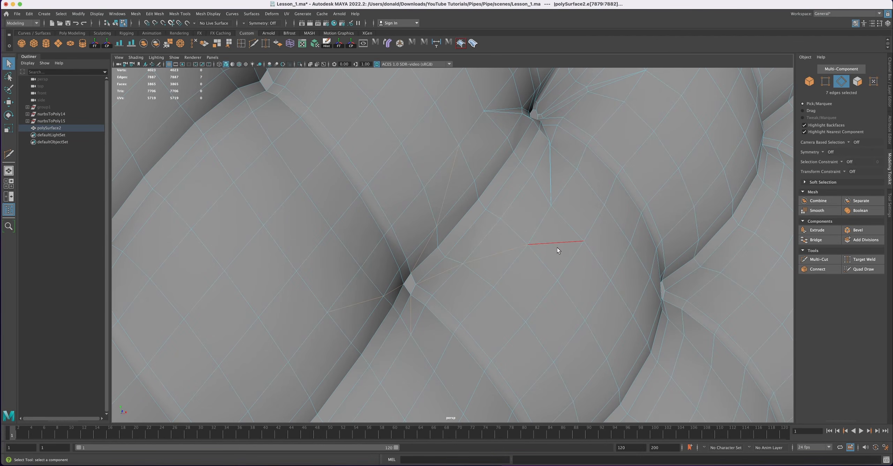
{"action": "scroll", "coordinate": [488, 298], "scroll_direction": "down", "scroll_amount": 8}
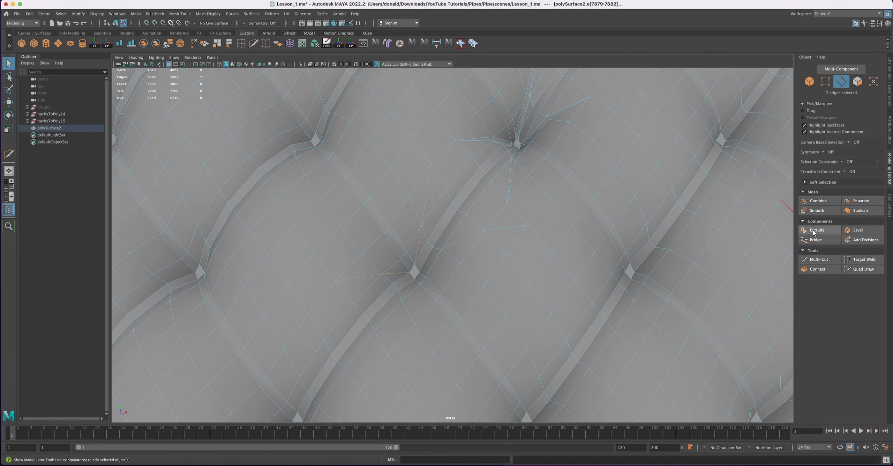
- Bevel the seven radiating edges and enter a new bevel fraction
{"action": "left_click", "coordinate": [860, 230]}
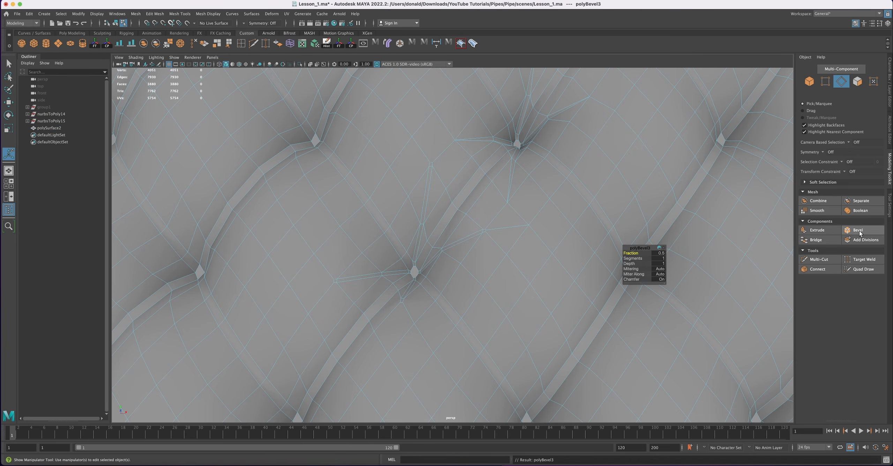
{"action": "left_click_drag", "start_coordinate": [463, 270], "coordinate": [494, 271], "text": "alt"}
{"action": "left_click", "coordinate": [659, 254]}
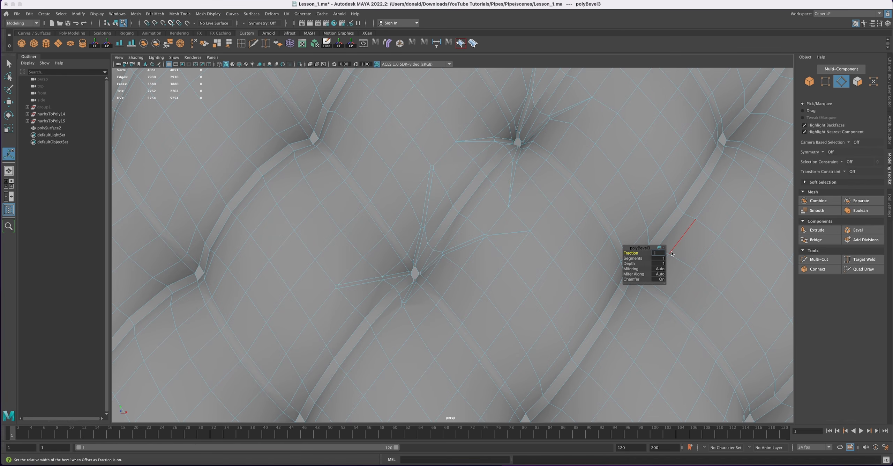
{"action": "key", "text": "Return"}
- Switch to vertex selection and merge the vertex clusters at the upper, left, lower and right fold ends to their centers
{"action": "right_click_drag", "start_coordinate": [430, 175], "coordinate": [401, 176]}
{"action": "left_click_drag", "start_coordinate": [426, 160], "coordinate": [439, 177]}
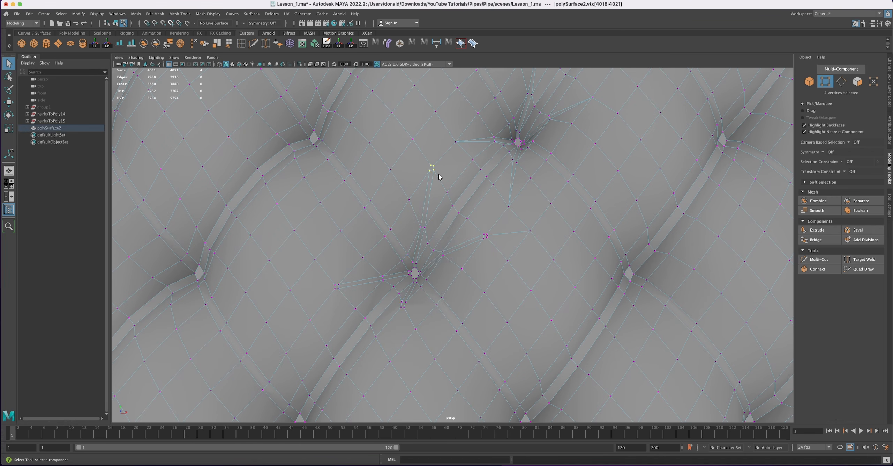
{"action": "left_click", "coordinate": [181, 45]}
{"action": "left_click_drag", "start_coordinate": [340, 293], "coordinate": [341, 293]}
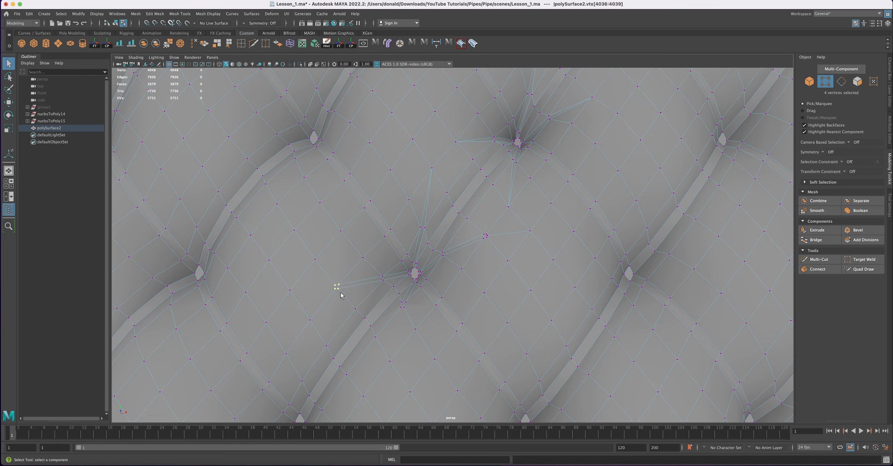
{"action": "key", "text": "g"}
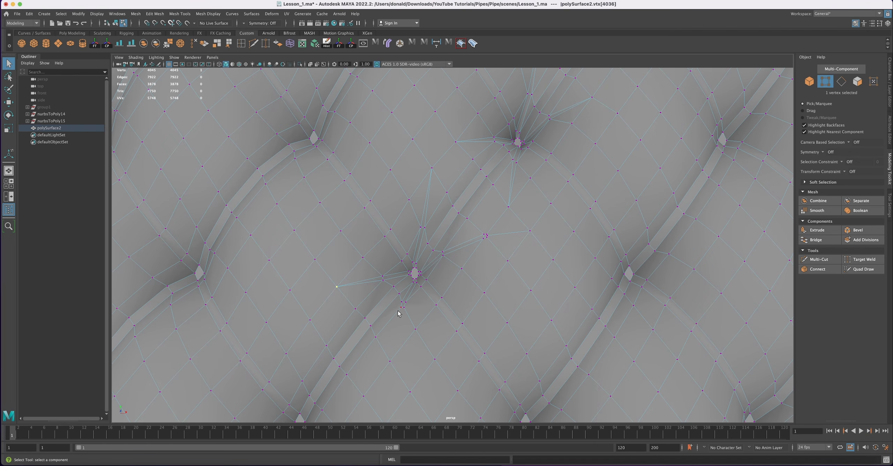
{"action": "left_click_drag", "start_coordinate": [410, 303], "coordinate": [411, 303]}
{"action": "key", "text": "g"}
{"action": "left_click_drag", "start_coordinate": [482, 235], "coordinate": [471, 263]}
{"action": "key", "text": "g"}
- Switch to edge selection and select eleven edges along the four folds around the junction
{"action": "right_click_drag", "start_coordinate": [473, 264], "coordinate": [474, 245]}
{"action": "left_click", "coordinate": [468, 250]}
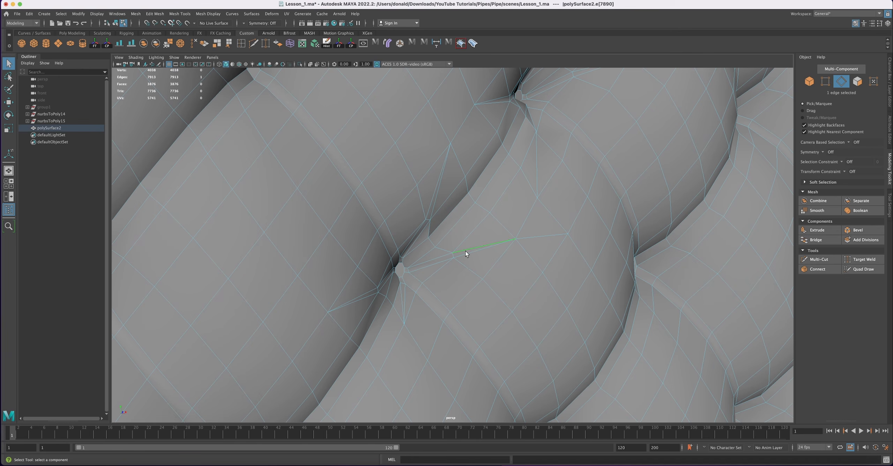
{"action": "left_click", "coordinate": [442, 256], "text": "shift"}
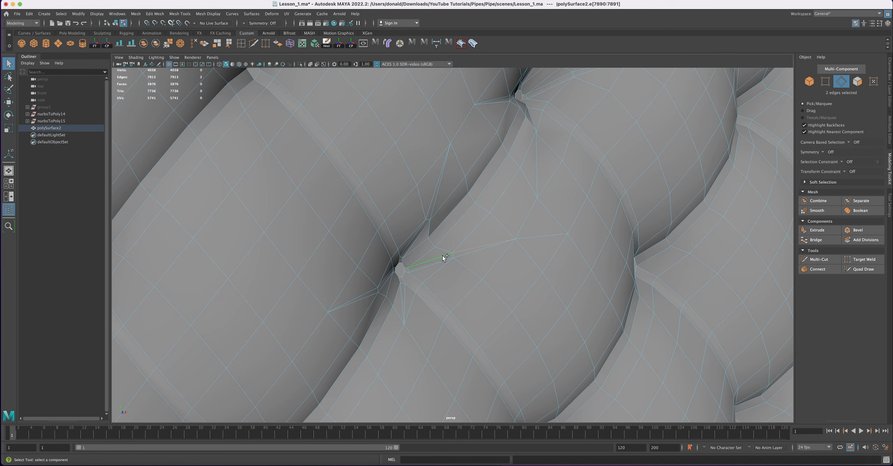
{"action": "left_click", "coordinate": [405, 267], "text": "shift"}
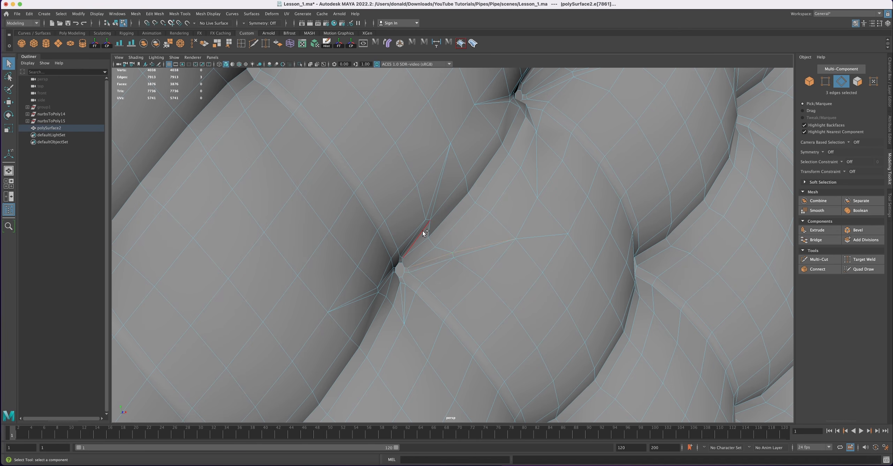
{"action": "left_click", "coordinate": [427, 222], "text": "shift"}
{"action": "left_click", "coordinate": [434, 201], "text": "shift"}
{"action": "left_click_drag", "start_coordinate": [438, 308], "coordinate": [428, 307], "text": "alt"}
{"action": "left_click", "coordinate": [367, 272], "text": "shift"}
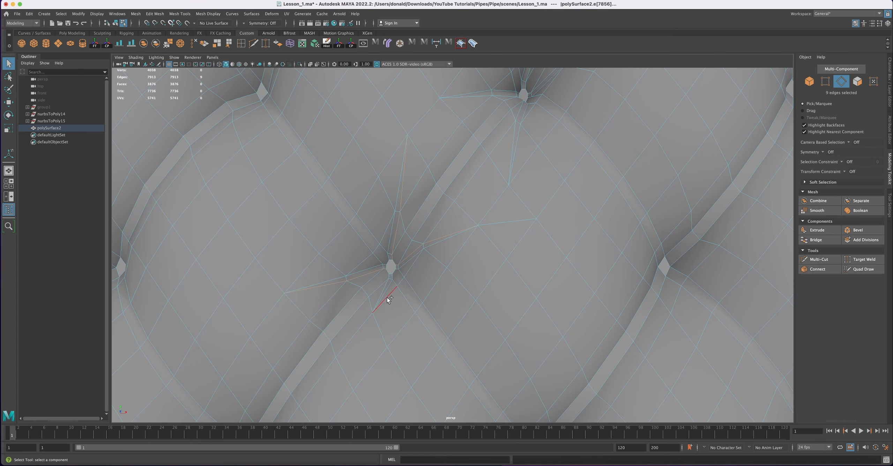
{"action": "left_click", "coordinate": [387, 287], "text": "shift"}
{"action": "left_click_drag", "start_coordinate": [458, 302], "coordinate": [447, 304], "text": "alt"}
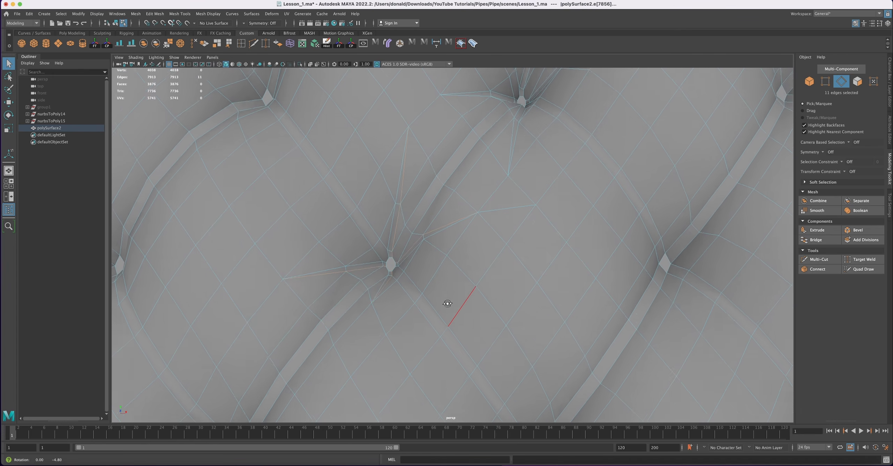
- Move the selected fold edges inward to about Z -0.55 and return to object selection
{"action": "scroll", "coordinate": [453, 298], "scroll_direction": "down", "scroll_amount": 4}
{"action": "scroll", "coordinate": [450, 293], "scroll_direction": "up", "scroll_amount": 8}
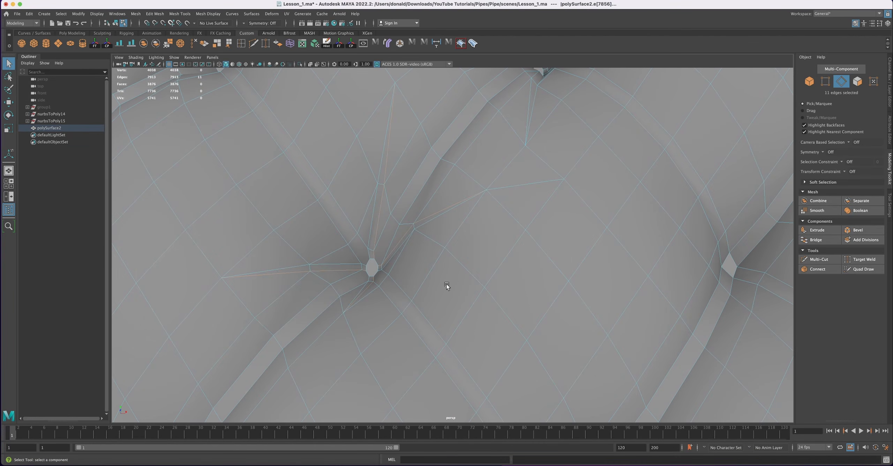
{"action": "key", "text": "w"}
{"action": "left_click_drag", "start_coordinate": [447, 287], "coordinate": [400, 281], "text": "alt"}
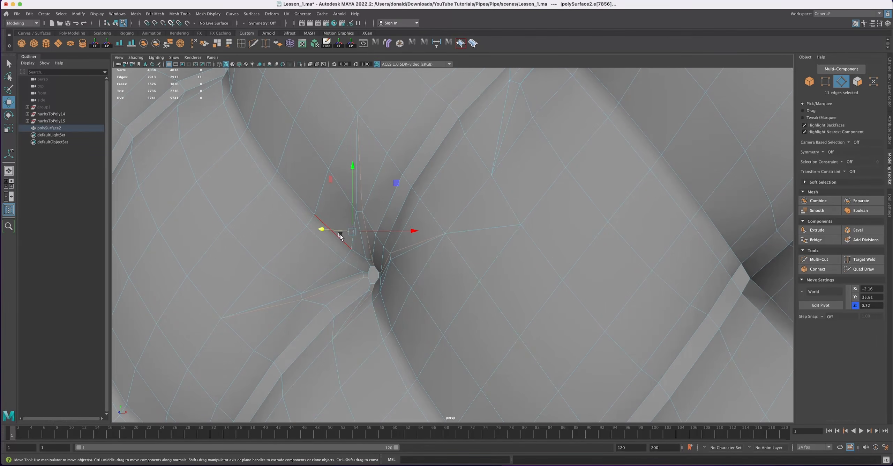
{"action": "left_click_drag", "start_coordinate": [324, 230], "coordinate": [325, 231]}
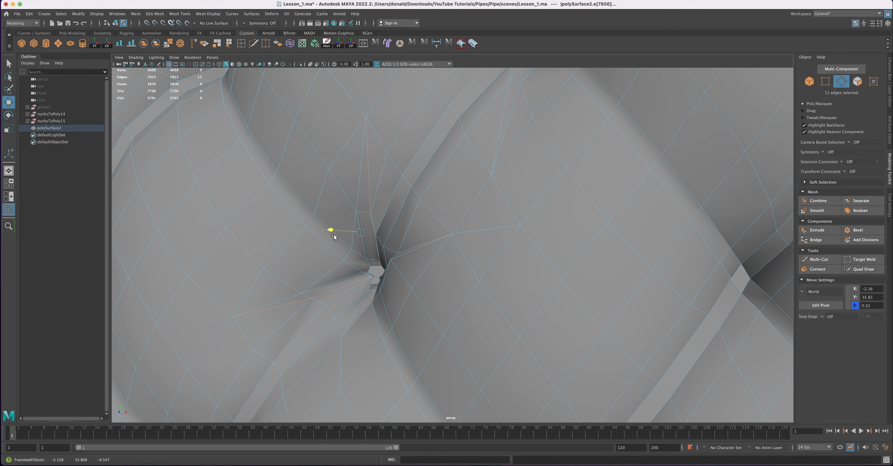
{"action": "right_click_drag", "start_coordinate": [385, 212], "coordinate": [417, 201]}
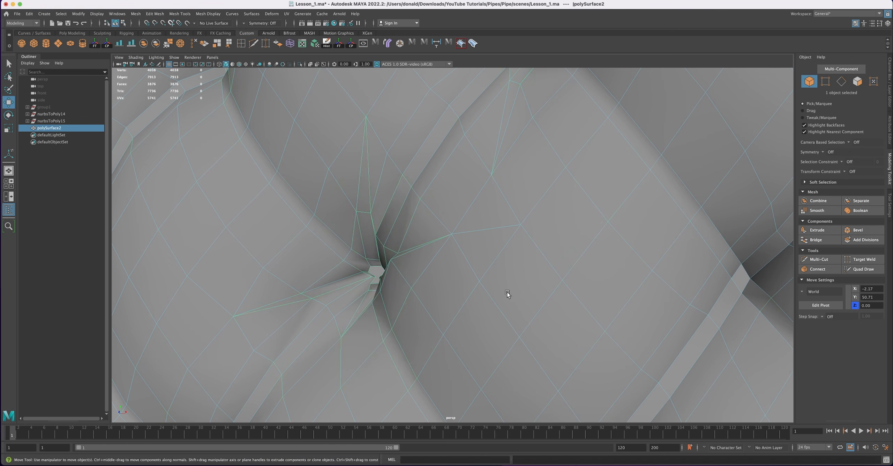
- Preview the tufted surface smoothed with nothing on it highlighted and examine the folds around the two wrinkled junctions
{"action": "scroll", "coordinate": [450, 265], "scroll_direction": "down", "scroll_amount": 4}
{"action": "key", "text": "3"}
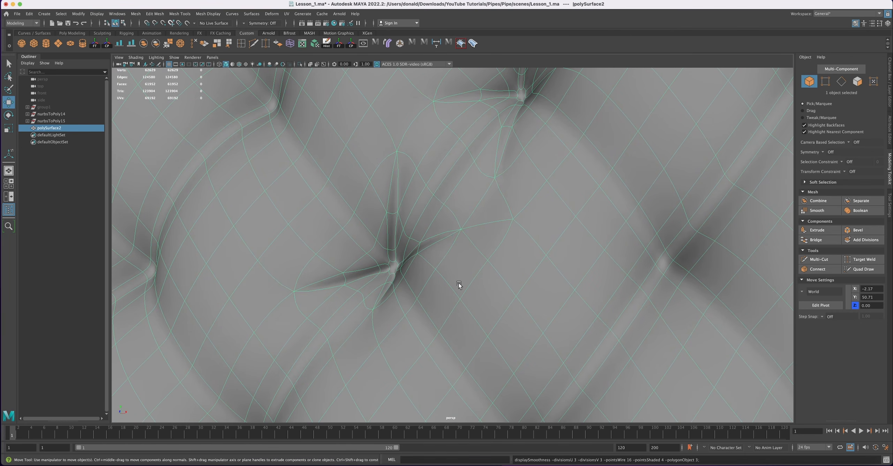
{"action": "key", "text": "Up"}
{"action": "right_click_drag", "start_coordinate": [353, 219], "coordinate": [304, 195], "text": "alt"}
{"action": "left_click_drag", "start_coordinate": [409, 275], "coordinate": [421, 241], "text": "alt"}
{"action": "middle_click_drag", "start_coordinate": [437, 235], "coordinate": [423, 285], "text": "alt"}
{"action": "left_click_drag", "start_coordinate": [423, 285], "coordinate": [465, 278], "text": "alt"}
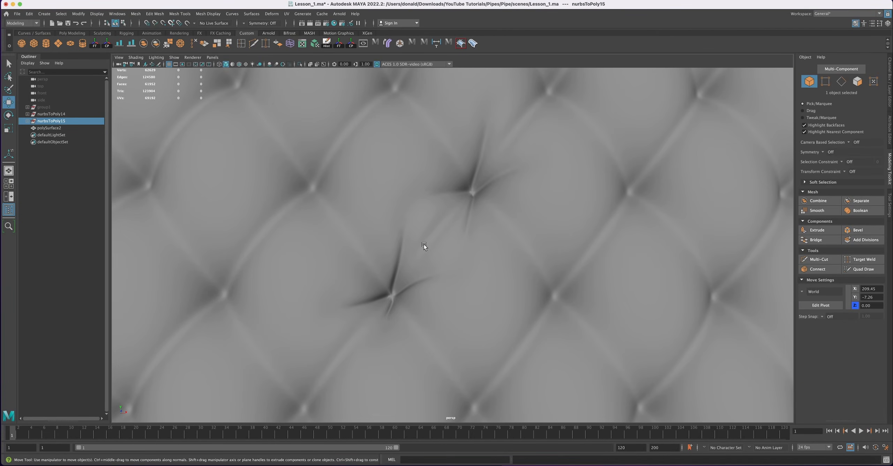
{"action": "left_click_drag", "start_coordinate": [464, 229], "coordinate": [430, 245], "text": "alt"}
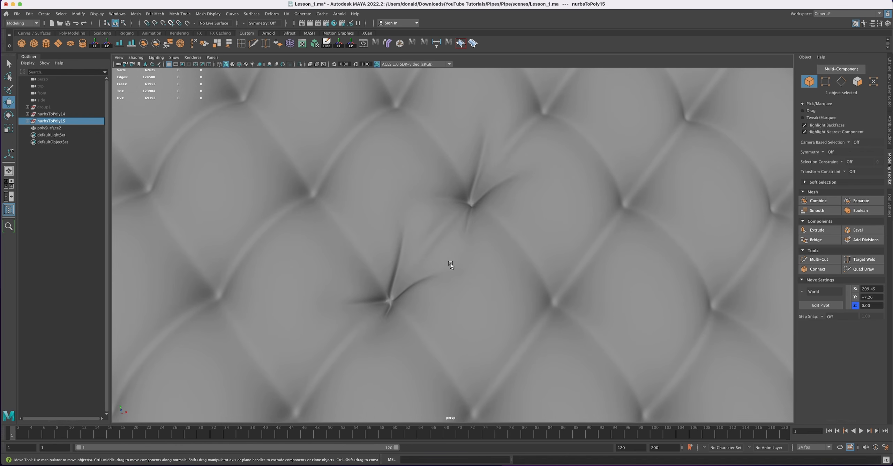
- Select the tufted surface and compare its smoothed and unsmoothed display around the two wrinkled junctions
{"action": "left_click", "coordinate": [472, 258]}
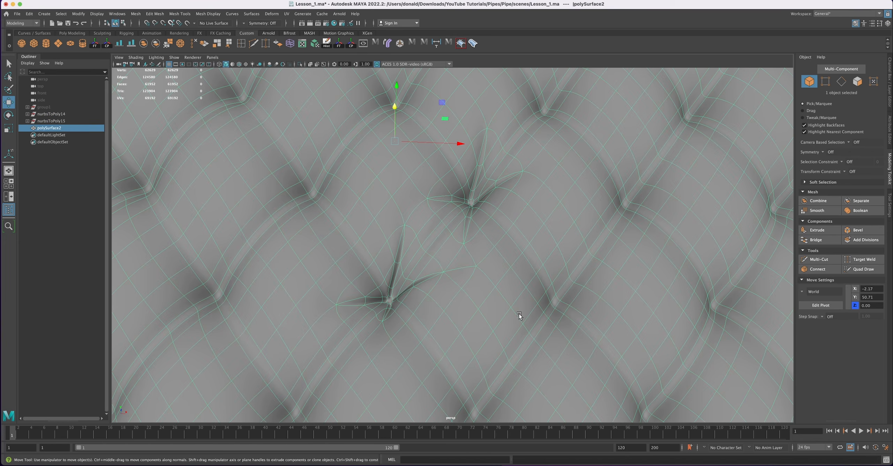
{"action": "key", "text": "1"}
{"action": "left_click_drag", "start_coordinate": [493, 310], "coordinate": [465, 206], "text": "alt"}
{"action": "key", "text": "3"}
{"action": "key", "text": "1"}
{"action": "scroll", "coordinate": [441, 300], "scroll_direction": "up", "scroll_amount": 2}
{"action": "key", "text": "3"}
{"action": "key", "text": "1"}
{"action": "key", "text": "3"}
{"action": "key", "text": "1"}
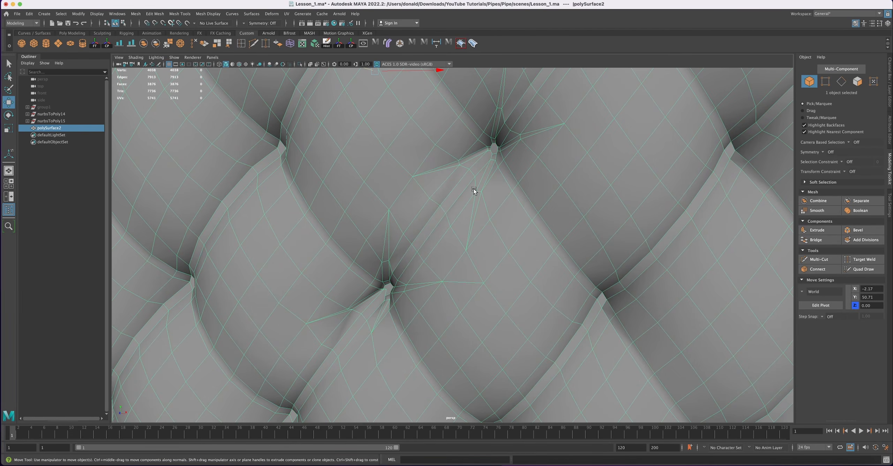
- Switch to face selection and select the five faces of the crease strip running between the two wrinkled junctions
{"action": "right_click_drag", "start_coordinate": [480, 163], "coordinate": [473, 184]}
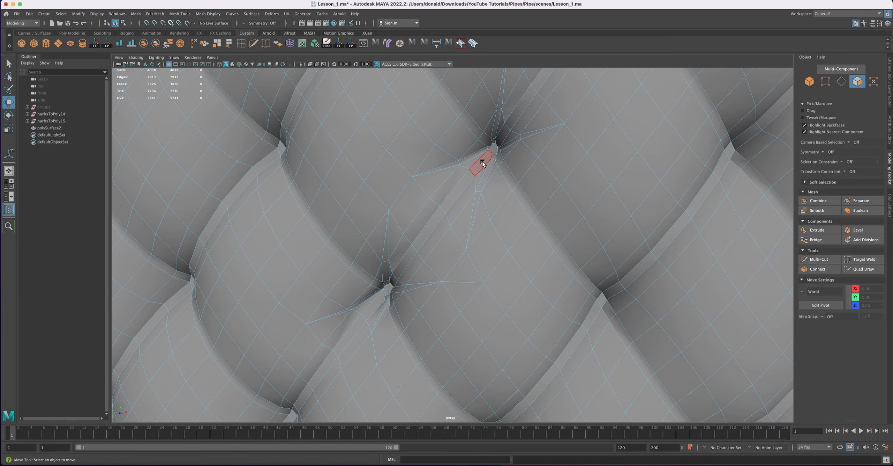
{"action": "left_click", "coordinate": [483, 163]}
{"action": "left_click", "coordinate": [461, 186], "text": "shift"}
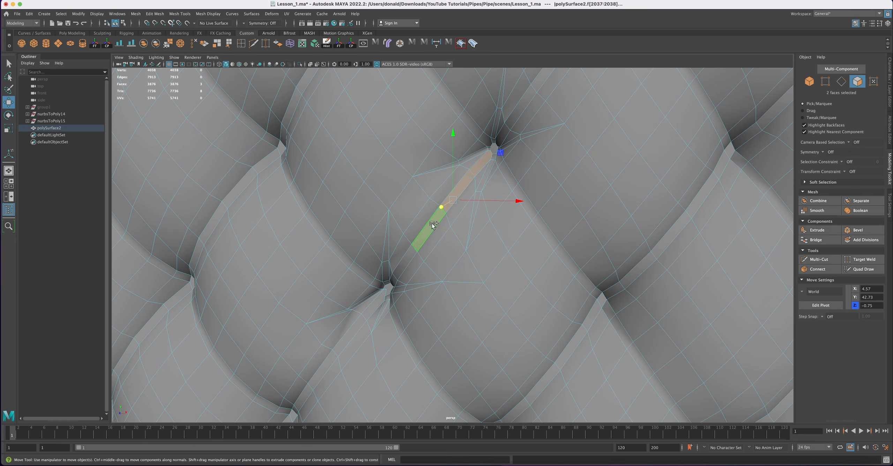
{"action": "left_click", "coordinate": [409, 255], "text": "shift"}
{"action": "left_click_drag", "start_coordinate": [452, 261], "coordinate": [380, 289], "text": "alt"}
{"action": "left_click", "coordinate": [372, 293], "text": "shift"}
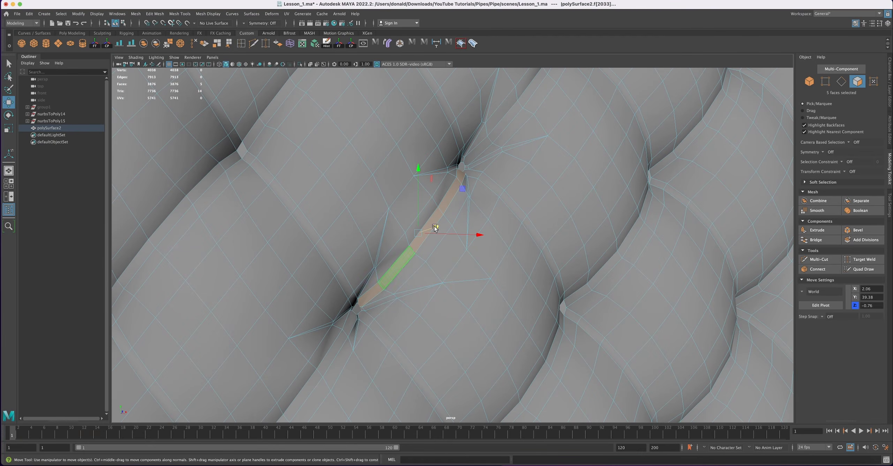
{"action": "left_click_drag", "start_coordinate": [489, 197], "coordinate": [436, 212], "text": "alt"}
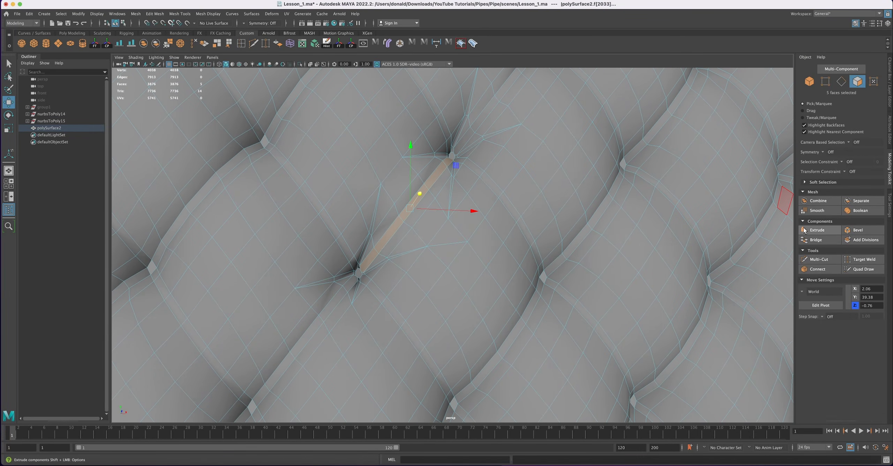
- Extrude the five strip faces with a thickness of 0.8
{"action": "left_click", "coordinate": [818, 231]}
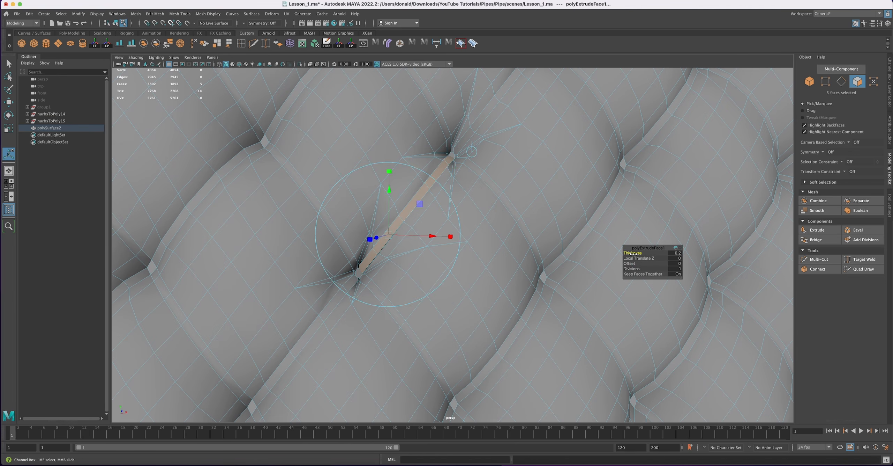
{"action": "left_click_drag", "start_coordinate": [546, 246], "coordinate": [600, 240], "text": "alt"}
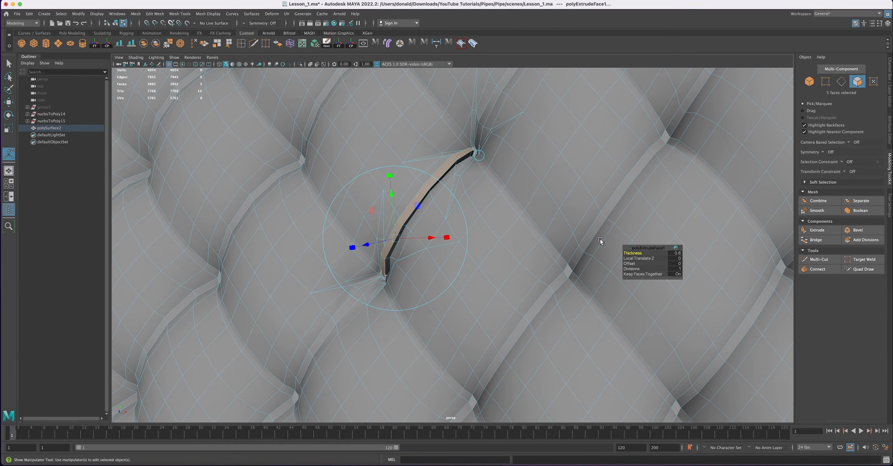
{"action": "left_click", "coordinate": [678, 253]}
{"action": "key", "text": "Return"}
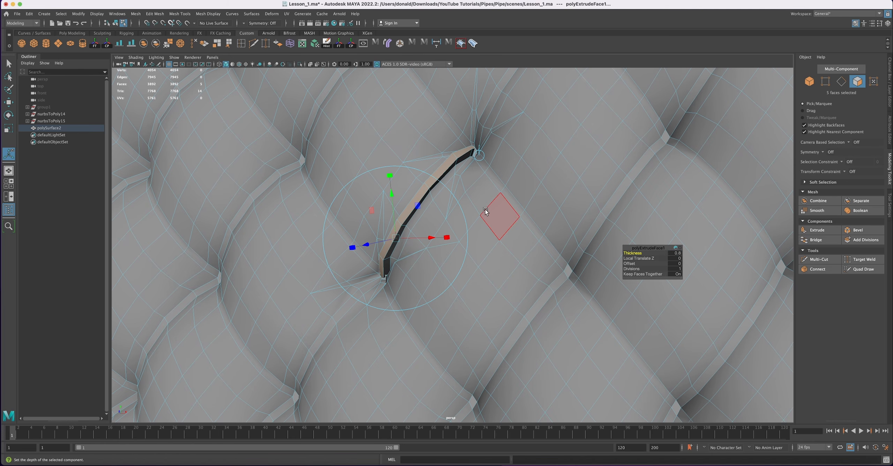
- Select the extruded strip's face at the upper junction and move it along Z
{"action": "mouse_move", "coordinate": [459, 192]}
{"action": "left_mouse_down", "text": "alt"}
{"action": "mouse_move", "coordinate": [448, 199]}
{"action": "mouse_move", "coordinate": [471, 198]}
{"action": "mouse_move", "coordinate": [464, 203]}
{"action": "left_mouse_up", "text": "alt"}
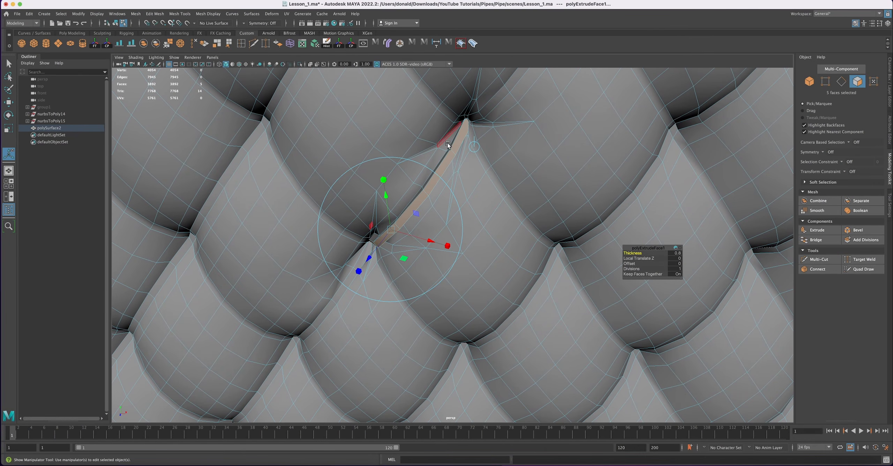
{"action": "left_click", "coordinate": [459, 137]}
{"action": "left_click_drag", "start_coordinate": [460, 137], "coordinate": [509, 153], "text": "alt"}
{"action": "key", "text": "w"}
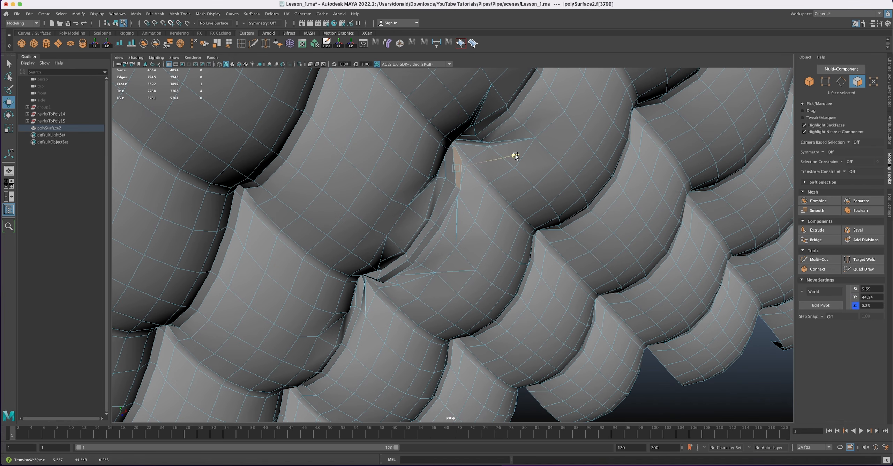
{"action": "left_click_drag", "start_coordinate": [504, 170], "coordinate": [399, 187], "text": "alt"}
{"action": "left_click_drag", "start_coordinate": [420, 232], "coordinate": [405, 231], "text": "alt"}
{"action": "left_click_drag", "start_coordinate": [436, 255], "coordinate": [411, 248], "text": "alt"}
- Switch to edge selection and adjust the extruded strip's lower and upper cross edges in depth, the upper one to about Z 0.85
{"action": "right_click_drag", "start_coordinate": [415, 249], "coordinate": [414, 232]}
{"action": "left_click_drag", "start_coordinate": [414, 257], "coordinate": [417, 261], "text": "alt"}
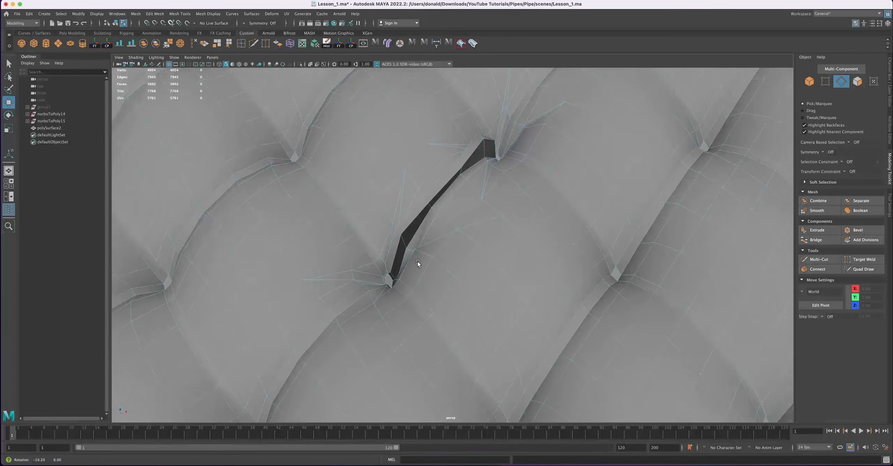
{"action": "left_click", "coordinate": [400, 230]}
{"action": "key", "text": "f"}
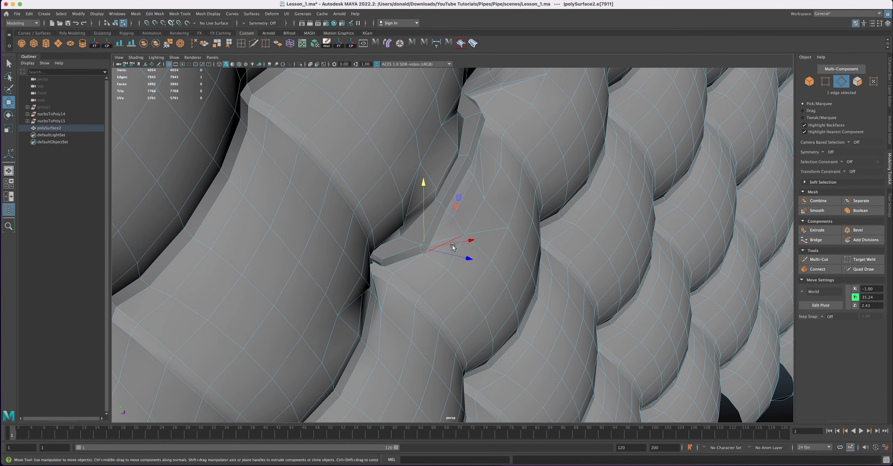
{"action": "left_click_drag", "start_coordinate": [464, 260], "coordinate": [453, 257]}
{"action": "left_click_drag", "start_coordinate": [455, 257], "coordinate": [427, 189], "text": "alt"}
{"action": "left_click", "coordinate": [457, 184]}
{"action": "left_click_drag", "start_coordinate": [396, 157], "coordinate": [404, 160]}
{"action": "left_click_drag", "start_coordinate": [450, 187], "coordinate": [501, 233], "text": "alt"}
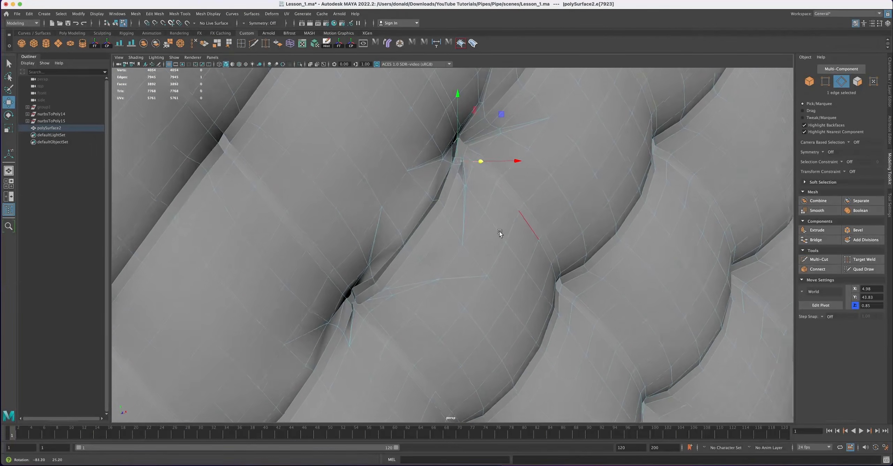
- Switch to face selection, select the extruded strip's five faces and shift them to about X 2.69 and Y 38.78
{"action": "right_click", "coordinate": [449, 182]}
{"action": "left_click", "coordinate": [453, 201]}
{"action": "left_click", "coordinate": [448, 188]}
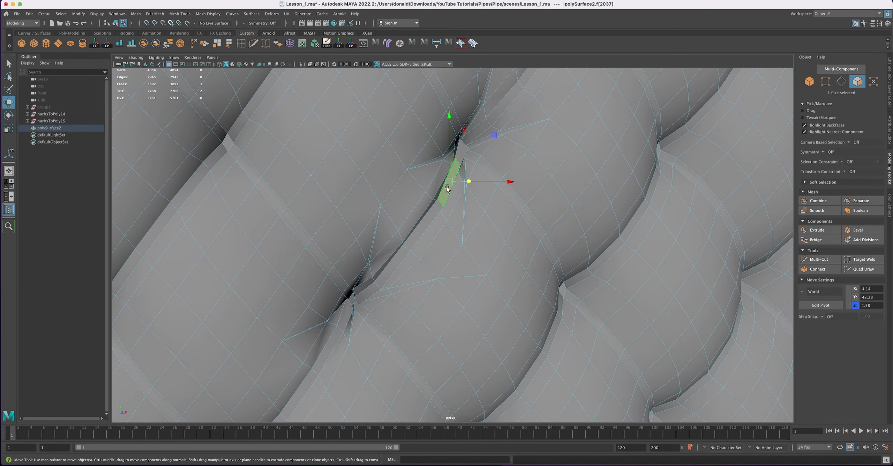
{"action": "left_click", "coordinate": [370, 293], "text": "shift"}
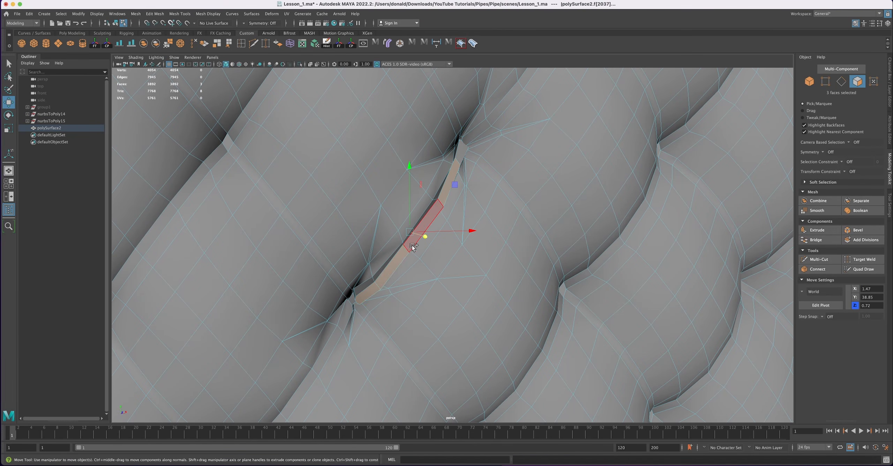
{"action": "left_click_drag", "start_coordinate": [457, 240], "coordinate": [466, 212], "text": "alt"}
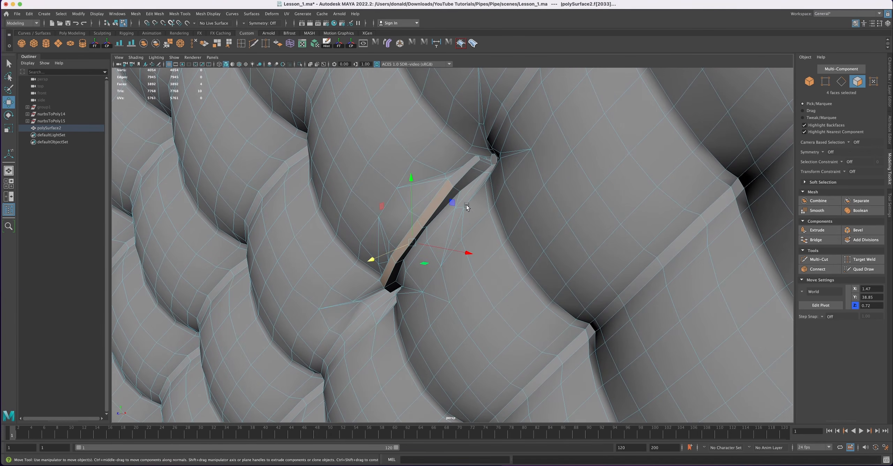
{"action": "left_click", "coordinate": [461, 173], "text": "shift"}
{"action": "left_click_drag", "start_coordinate": [462, 173], "coordinate": [477, 254], "text": "alt"}
{"action": "mouse_move", "coordinate": [477, 254]}
{"action": "left_mouse_down", "text": "alt"}
{"action": "mouse_move", "coordinate": [467, 253]}
{"action": "mouse_move", "coordinate": [470, 259]}
{"action": "mouse_move", "coordinate": [431, 227]}
{"action": "mouse_move", "coordinate": [438, 242]}
{"action": "mouse_move", "coordinate": [414, 247]}
{"action": "mouse_move", "coordinate": [451, 252]}
{"action": "mouse_move", "coordinate": [477, 237]}
{"action": "mouse_move", "coordinate": [464, 257]}
{"action": "left_mouse_up", "text": "alt"}
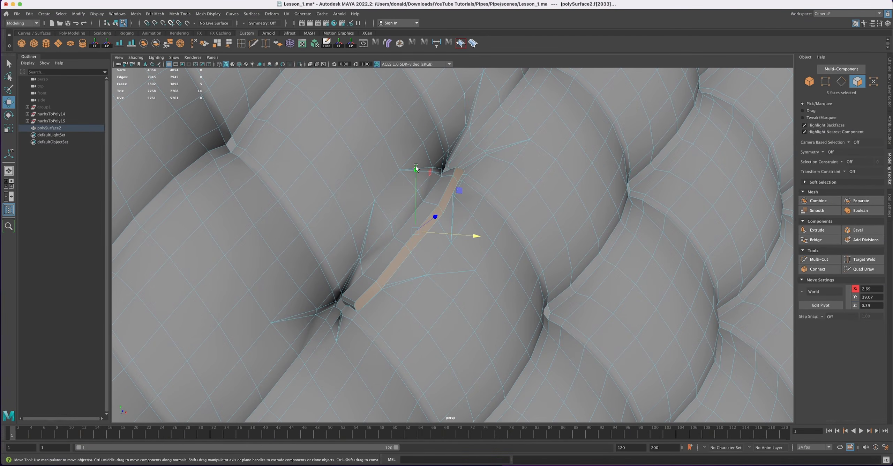
{"action": "left_click_drag", "start_coordinate": [417, 169], "coordinate": [416, 170]}
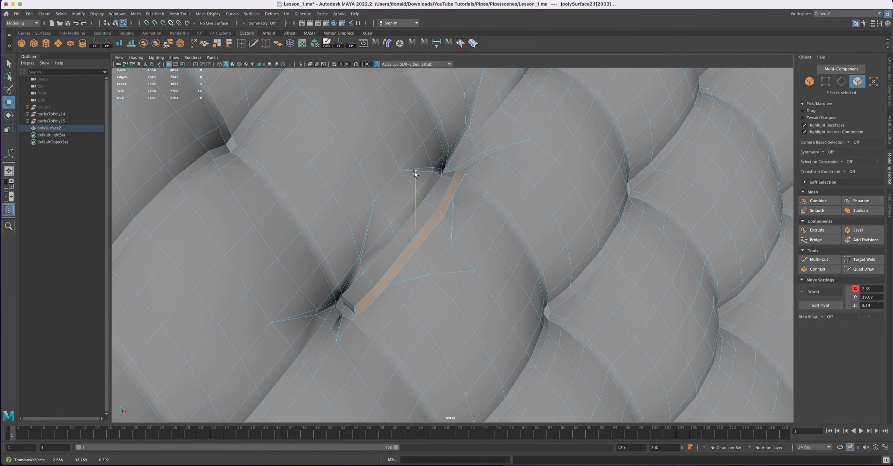
- Return to object selection, turn on the smooth preview and examine the overlapping fold between the junctions and across the whole surface
{"action": "left_click_drag", "start_coordinate": [441, 220], "coordinate": [401, 231], "text": "alt"}
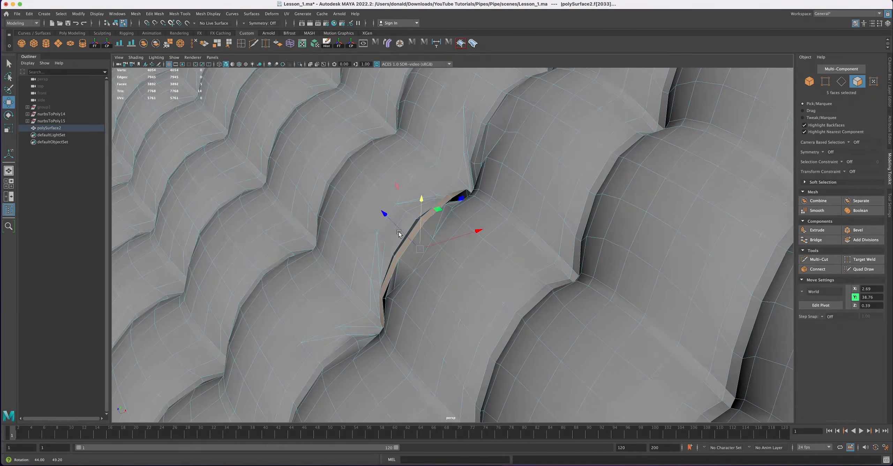
{"action": "right_click_drag", "start_coordinate": [430, 236], "coordinate": [422, 237], "text": "alt"}
{"action": "left_click_drag", "start_coordinate": [423, 236], "coordinate": [421, 255], "text": "alt"}
{"action": "right_click_drag", "start_coordinate": [476, 202], "coordinate": [512, 192]}
{"action": "right_click_drag", "start_coordinate": [514, 220], "coordinate": [502, 225], "text": "alt"}
{"action": "left_click_drag", "start_coordinate": [459, 289], "coordinate": [461, 263], "text": "alt"}
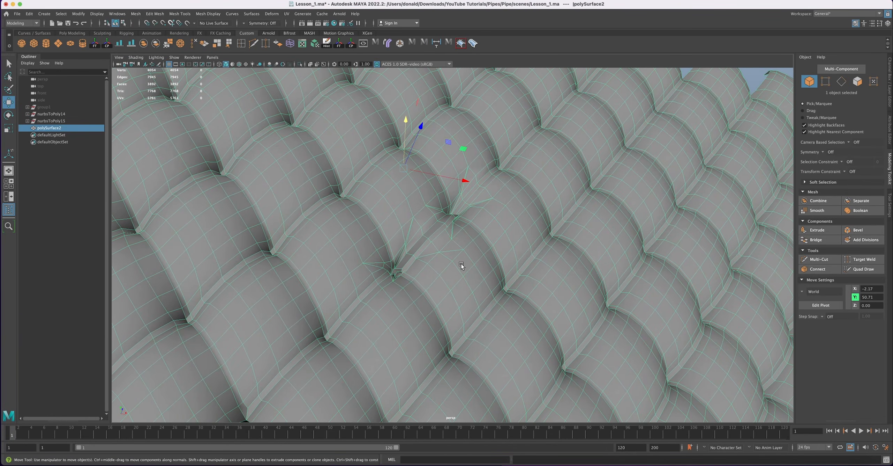
{"action": "key", "text": "3"}
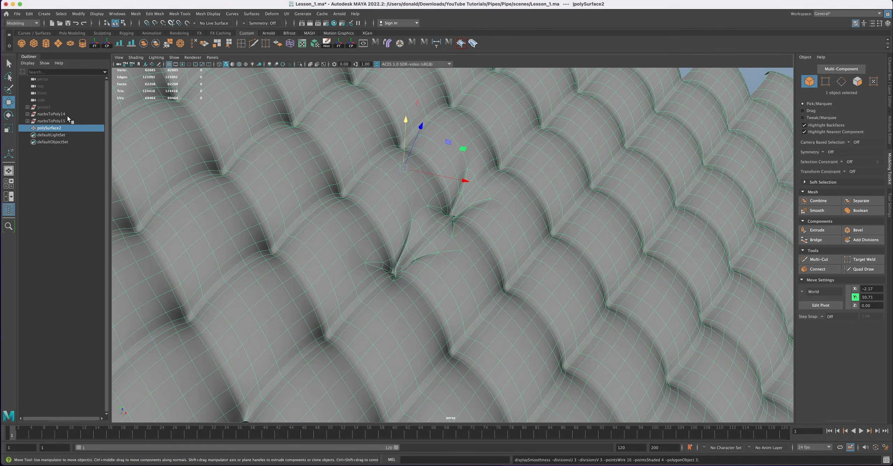
{"action": "left_click", "coordinate": [48, 121]}
{"action": "left_click_drag", "start_coordinate": [413, 249], "coordinate": [457, 261], "text": "alt"}
{"action": "scroll", "coordinate": [459, 259], "scroll_direction": "down", "scroll_amount": 5}
{"action": "left_click", "coordinate": [439, 256]}
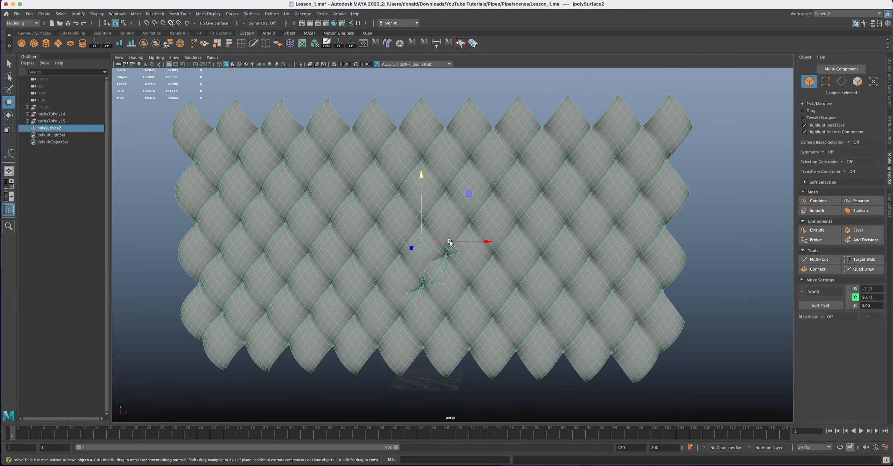
- Return to the unsmoothed display and look over the full surface's rows of tufts and outer border
{"action": "left_click_drag", "start_coordinate": [479, 276], "coordinate": [337, 143], "text": "alt"}
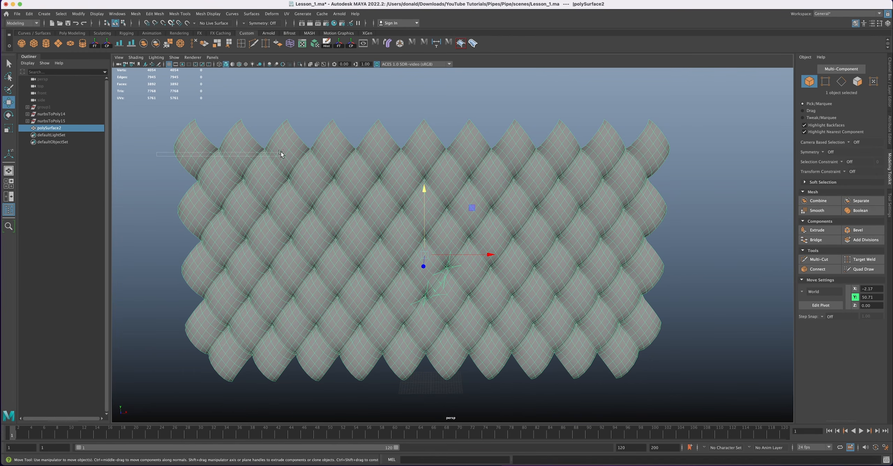
{"action": "left_click_drag", "start_coordinate": [536, 148], "coordinate": [690, 150]}
{"action": "left_click_drag", "start_coordinate": [653, 228], "coordinate": [187, 388]}
{"action": "left_click_drag", "start_coordinate": [449, 273], "coordinate": [455, 263], "text": "alt"}
{"action": "right_click_drag", "start_coordinate": [456, 264], "coordinate": [473, 276], "text": "alt"}
{"action": "middle_click_drag", "start_coordinate": [474, 276], "coordinate": [494, 210], "text": "alt"}
{"action": "left_click_drag", "start_coordinate": [493, 189], "coordinate": [503, 206], "text": "alt"}
{"action": "mouse_move", "coordinate": [503, 206]}
{"action": "right_mouse_down", "text": "alt"}
{"action": "mouse_move", "coordinate": [511, 205]}
{"action": "mouse_move", "coordinate": [489, 206]}
{"action": "right_mouse_up", "text": "alt"}
{"action": "middle_click_drag", "start_coordinate": [489, 206], "coordinate": [485, 239], "text": "alt"}
{"action": "right_click_drag", "start_coordinate": [484, 239], "coordinate": [475, 239], "text": "alt"}
{"action": "left_click_drag", "start_coordinate": [475, 239], "coordinate": [500, 217], "text": "alt"}
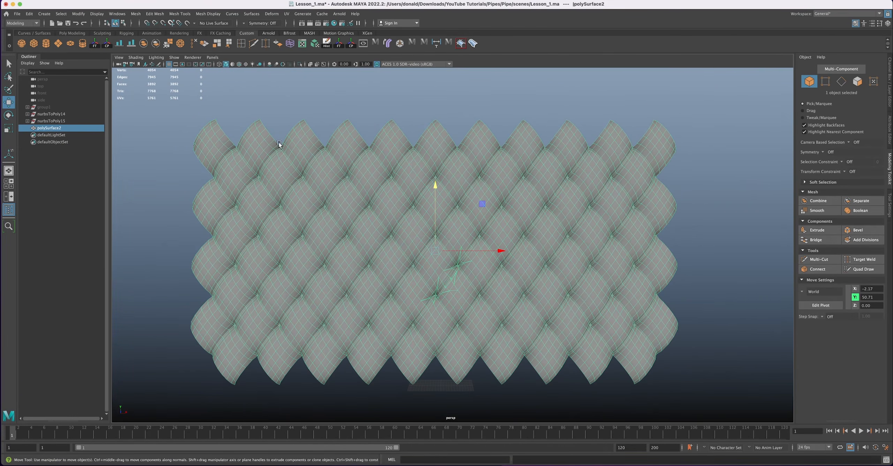
- Look over the finished Chesterfield scene, from the whole panel down to the folds between its junctions
{"action": "right_click_drag", "start_coordinate": [583, 249], "coordinate": [547, 259], "text": "alt"}
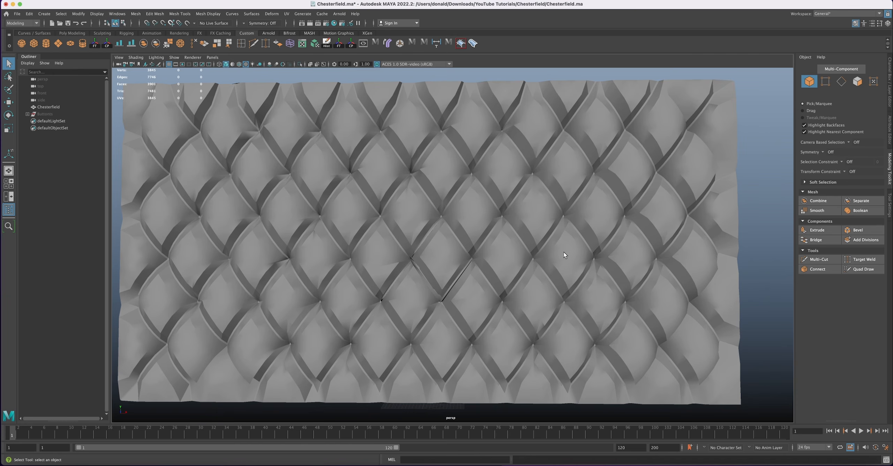
{"action": "middle_click_drag", "start_coordinate": [509, 264], "coordinate": [512, 244], "text": "alt"}
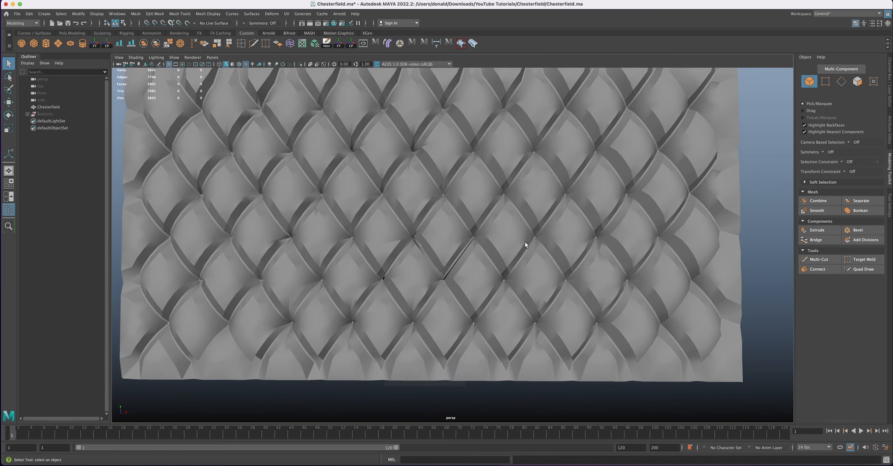
{"action": "right_click_drag", "start_coordinate": [512, 244], "coordinate": [501, 219], "text": "alt"}
{"action": "middle_click_drag", "start_coordinate": [501, 219], "coordinate": [497, 244], "text": "alt"}
{"action": "mouse_move", "coordinate": [497, 243]}
{"action": "right_mouse_down", "text": "alt"}
{"action": "mouse_move", "coordinate": [446, 237]}
{"action": "mouse_move", "coordinate": [498, 249]}
{"action": "right_mouse_up", "text": "alt"}
{"action": "left_click_drag", "start_coordinate": [499, 249], "coordinate": [500, 250], "text": "alt"}
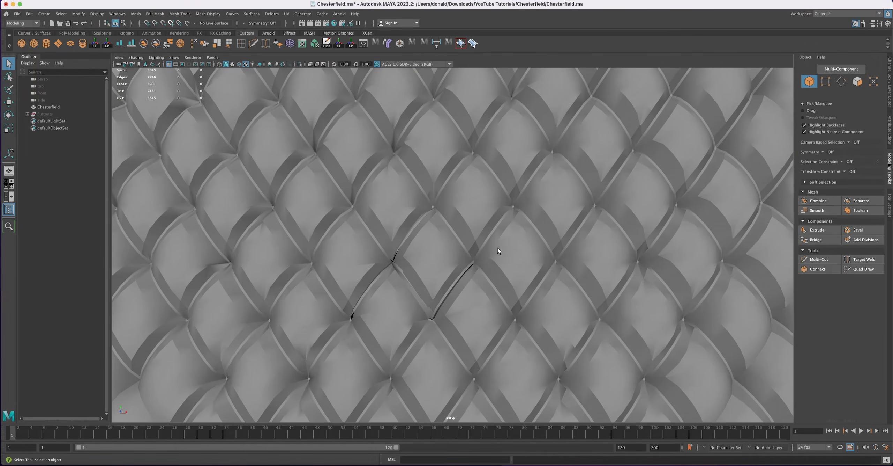
{"action": "right_click_drag", "start_coordinate": [499, 250], "coordinate": [534, 275], "text": "alt"}
{"action": "left_click_drag", "start_coordinate": [534, 275], "coordinate": [487, 257], "text": "alt"}
- Select the Chesterfield mesh and examine its wireframe around the overlapping folds, the junction wrinkles and the flat outer border
{"action": "left_click", "coordinate": [509, 259]}
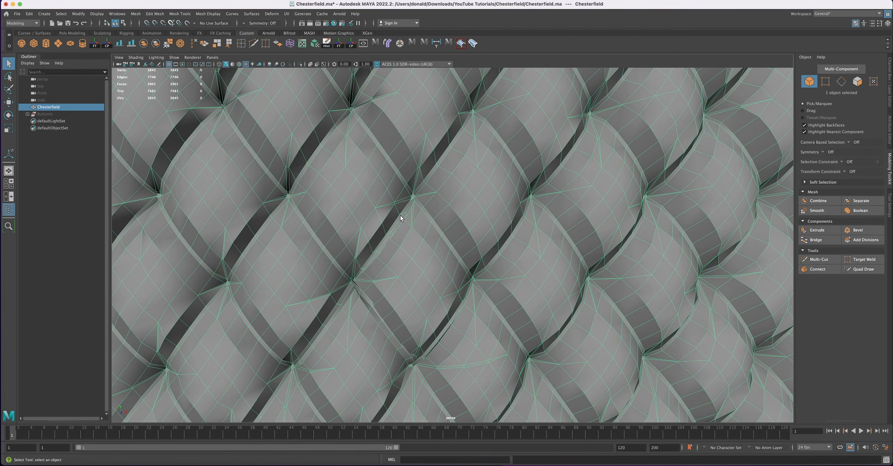
{"action": "left_click_drag", "start_coordinate": [383, 250], "coordinate": [325, 207], "text": "alt"}
{"action": "left_click_drag", "start_coordinate": [405, 324], "coordinate": [453, 290], "text": "alt"}
{"action": "left_click_drag", "start_coordinate": [428, 191], "coordinate": [401, 243], "text": "alt"}
{"action": "left_click_drag", "start_coordinate": [439, 208], "coordinate": [397, 194], "text": "alt"}
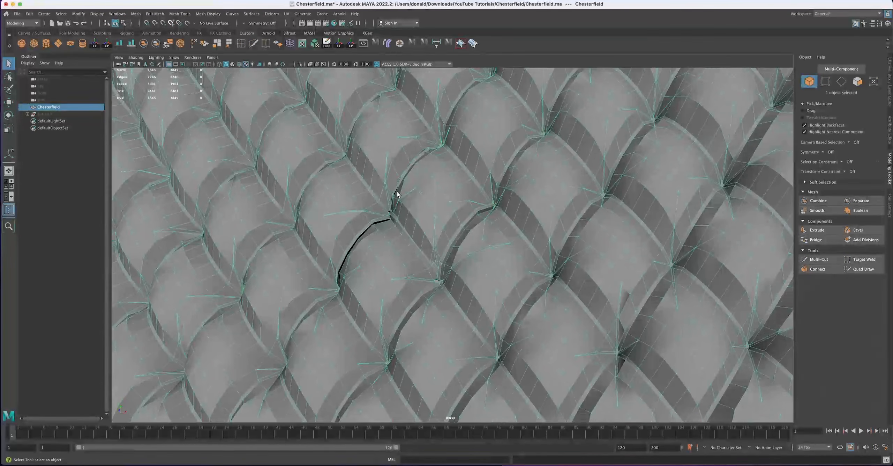
{"action": "left_click_drag", "start_coordinate": [465, 230], "coordinate": [659, 190], "text": "alt"}
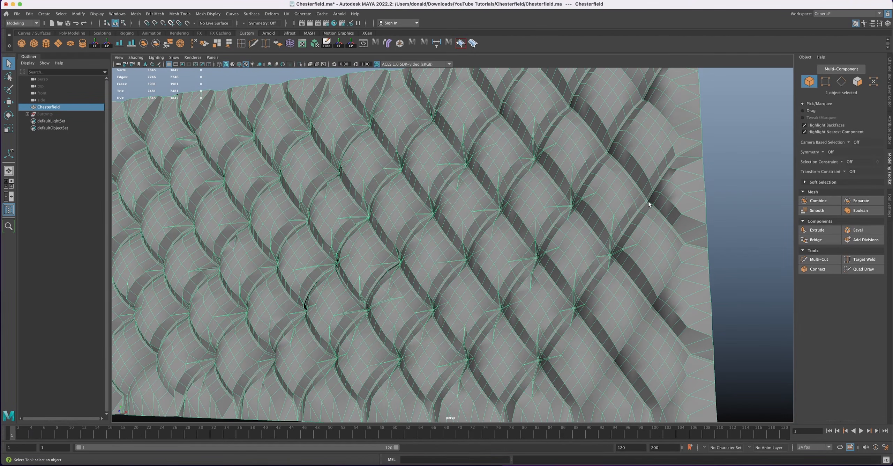
{"action": "left_click_drag", "start_coordinate": [461, 163], "coordinate": [507, 201], "text": "alt"}
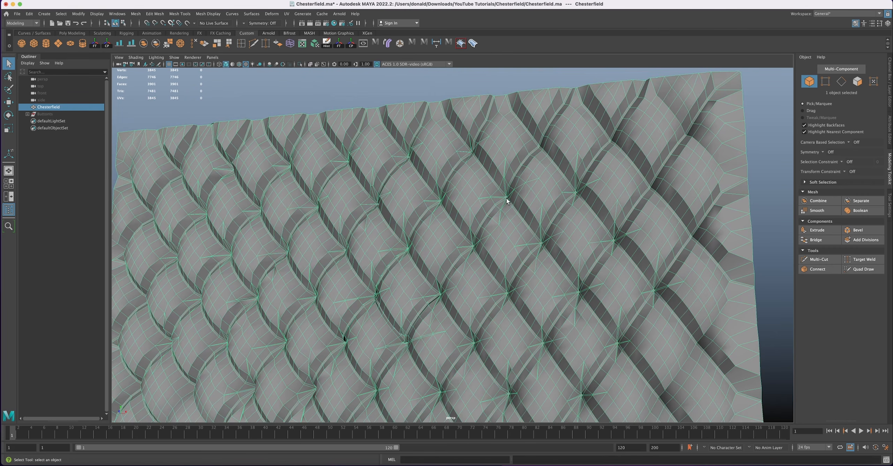
- Examine the unsmoothed Chesterfield wireframe from several angles, from the close folds out to the whole panel
{"action": "left_click_drag", "start_coordinate": [343, 224], "coordinate": [421, 262], "text": "alt"}
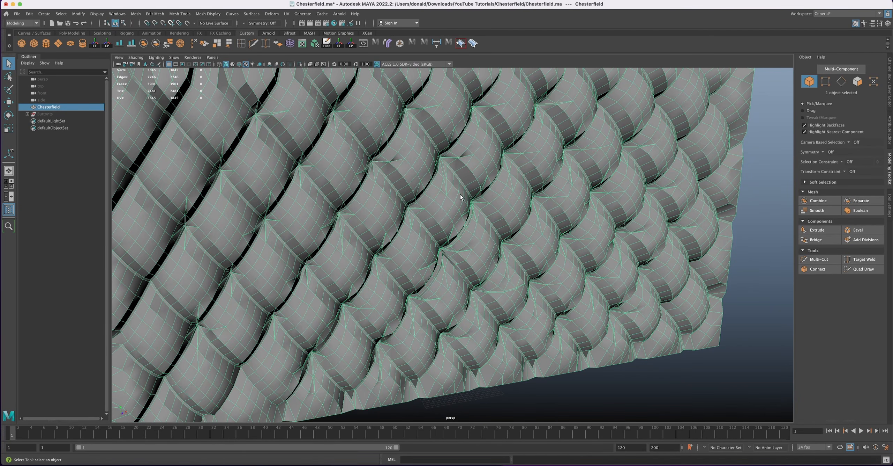
{"action": "left_click_drag", "start_coordinate": [536, 228], "coordinate": [476, 240], "text": "alt"}
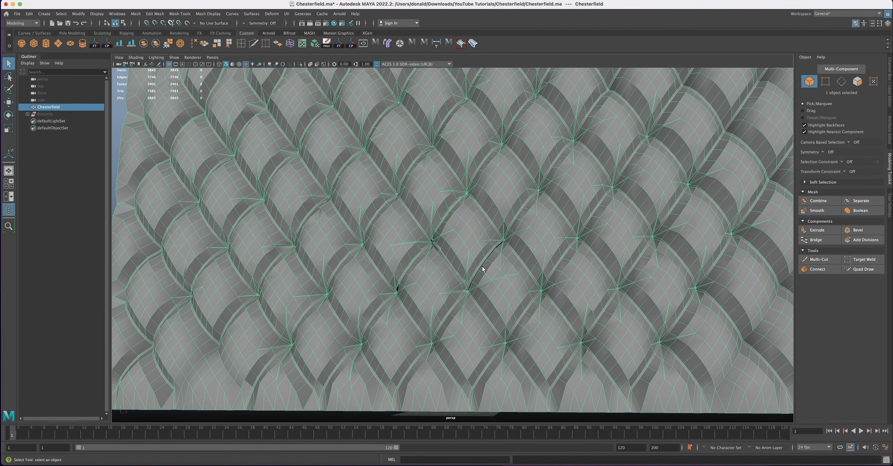
{"action": "right_click_drag", "start_coordinate": [547, 296], "coordinate": [472, 241], "text": "alt"}
{"action": "left_click_drag", "start_coordinate": [503, 197], "coordinate": [499, 246], "text": "alt"}
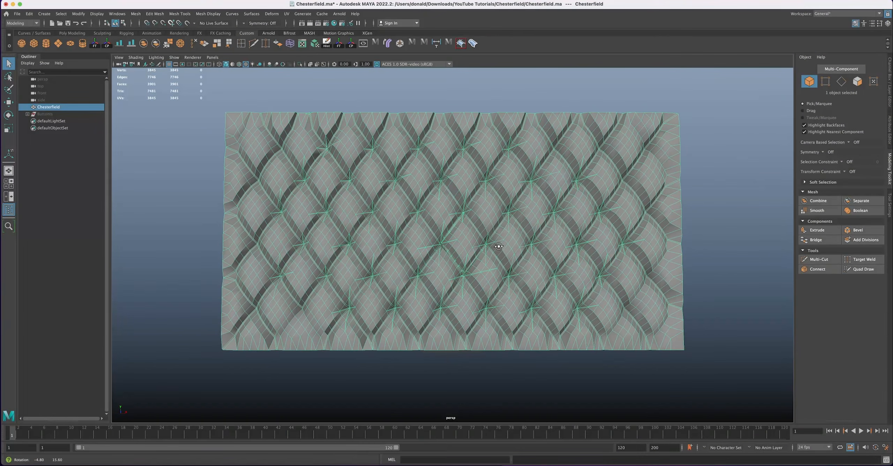
- Turn on the smooth preview for the Chesterfield mesh, deselect it and look over the smoothed panel from several angles
{"action": "key", "text": "3"}
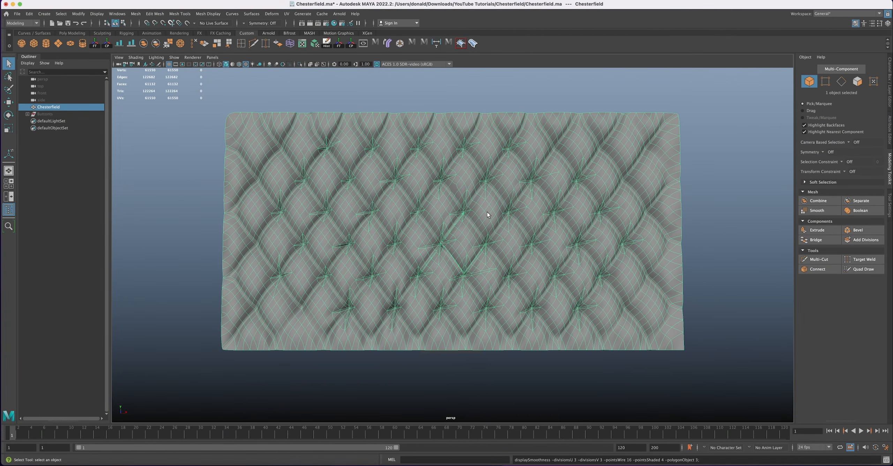
{"action": "left_click", "coordinate": [504, 375]}
{"action": "left_click_drag", "start_coordinate": [499, 367], "coordinate": [494, 348], "text": "alt"}
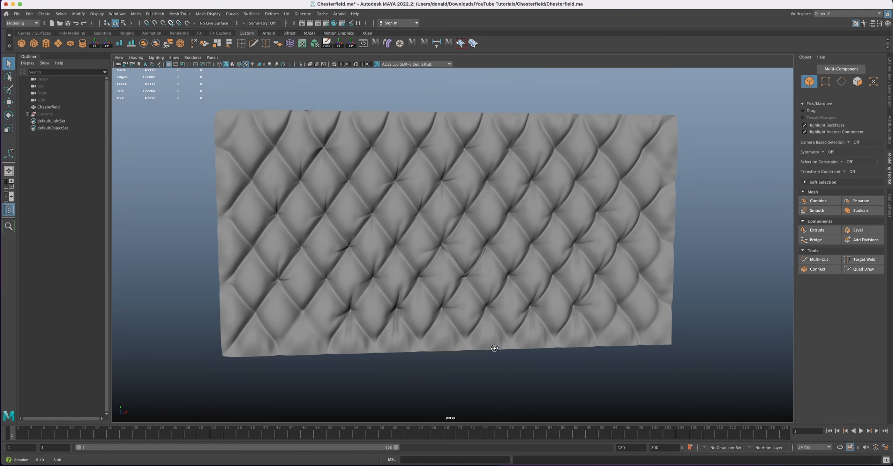
{"action": "right_click_drag", "start_coordinate": [494, 348], "coordinate": [511, 338], "text": "alt"}
{"action": "left_click_drag", "start_coordinate": [511, 339], "coordinate": [589, 215], "text": "alt"}
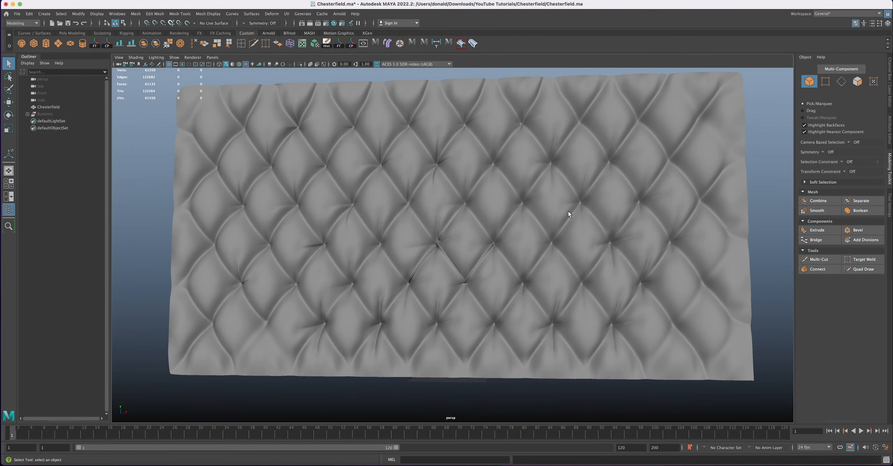
{"action": "left_click_drag", "start_coordinate": [441, 241], "coordinate": [458, 246], "text": "alt"}
{"action": "left_click_drag", "start_coordinate": [519, 233], "coordinate": [495, 248], "text": "alt"}
{"action": "right_click_drag", "start_coordinate": [495, 248], "coordinate": [414, 222], "text": "alt"}
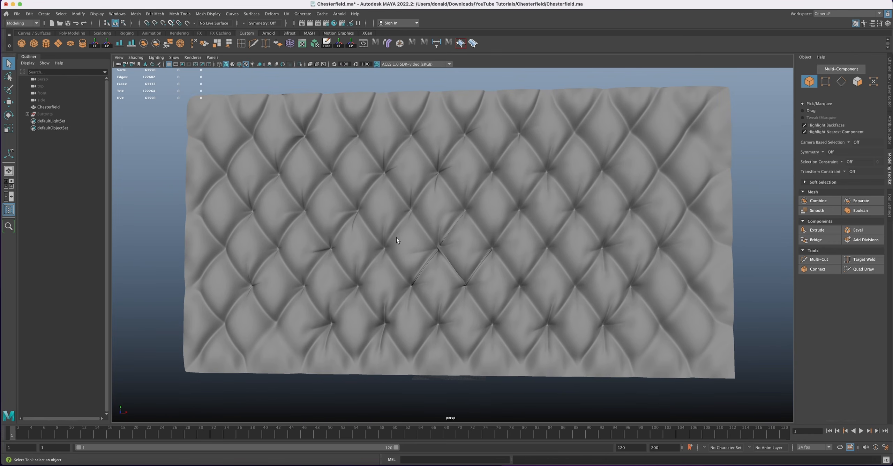
- Unhide the Buttonts group and check the buttons sitting at the tuft junctions
{"action": "left_click", "coordinate": [44, 114]}
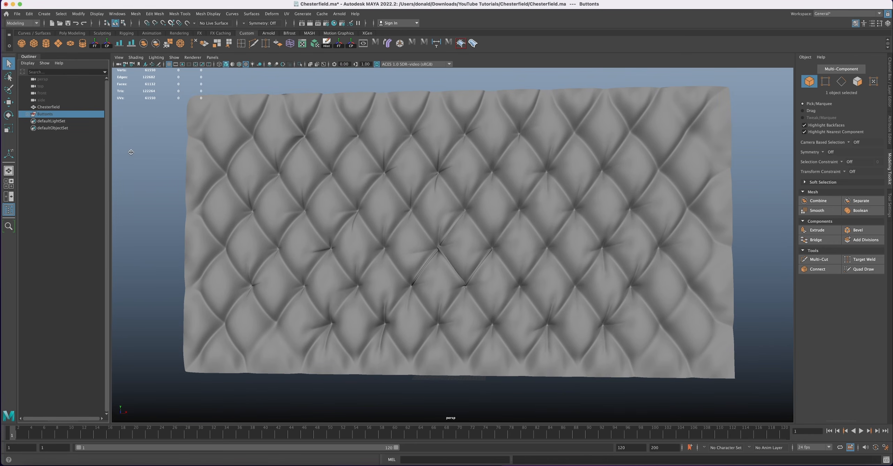
{"action": "key", "text": "shift+h"}
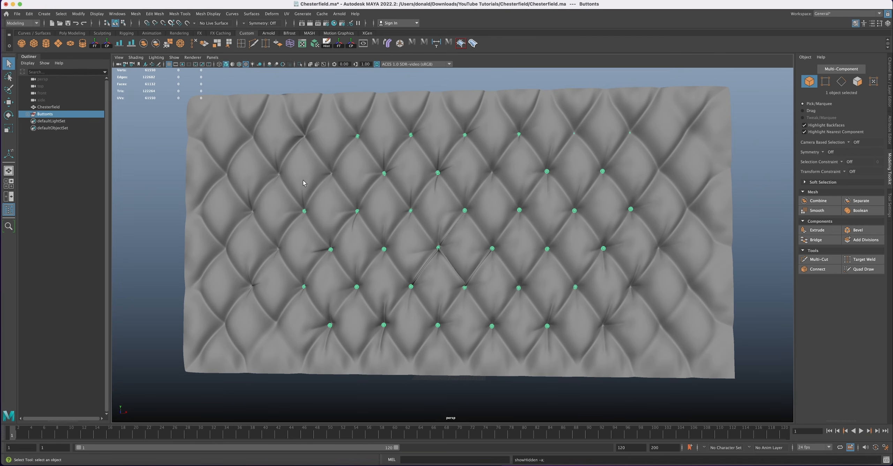
{"action": "left_click_drag", "start_coordinate": [421, 223], "coordinate": [390, 210], "text": "alt"}
{"action": "scroll", "coordinate": [390, 210], "scroll_direction": "up", "scroll_amount": 5}
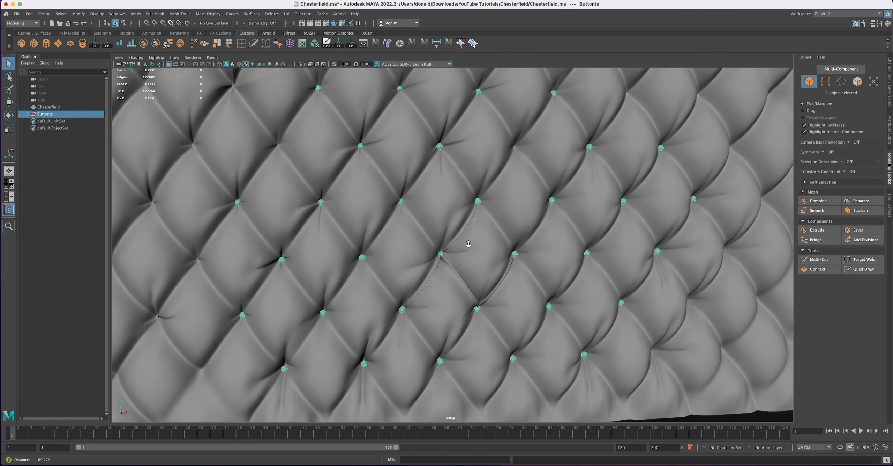
- Isolate the Buttonts group, examine one button's flattened sphere shape up close, and leave isolation
{"action": "left_click", "coordinate": [300, 63]}
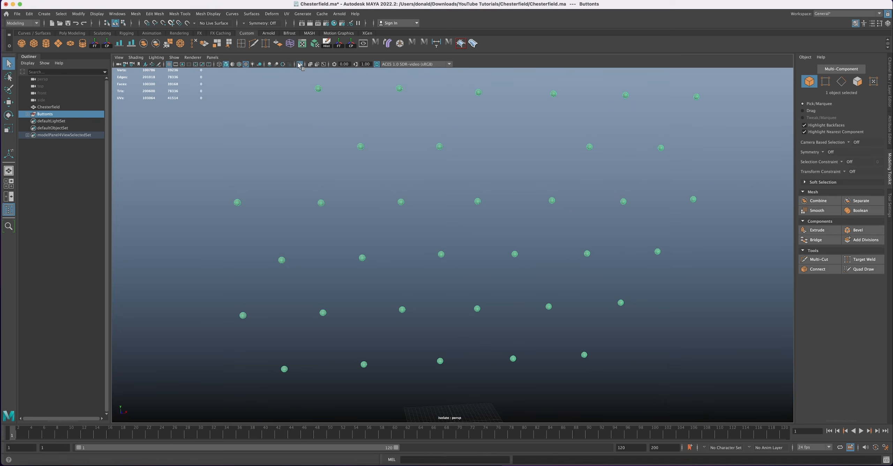
{"action": "left_click", "coordinate": [422, 187]}
{"action": "left_click_drag", "start_coordinate": [395, 190], "coordinate": [375, 197], "text": "alt"}
{"action": "right_click_drag", "start_coordinate": [375, 198], "coordinate": [569, 254], "text": "alt"}
{"action": "middle_click_drag", "start_coordinate": [469, 291], "coordinate": [428, 229], "text": "alt"}
{"action": "mouse_move", "coordinate": [450, 241]}
{"action": "left_mouse_down"}
{"action": "mouse_move", "coordinate": [471, 241]}
{"action": "mouse_move", "coordinate": [388, 246]}
{"action": "mouse_move", "coordinate": [467, 241]}
{"action": "left_mouse_up"}
{"action": "key", "text": "f"}
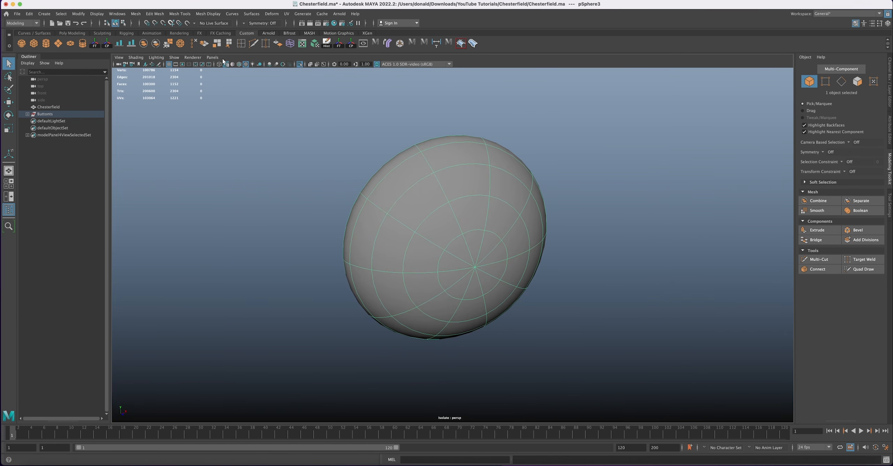
{"action": "left_click_drag", "start_coordinate": [334, 179], "coordinate": [411, 206], "text": "alt"}
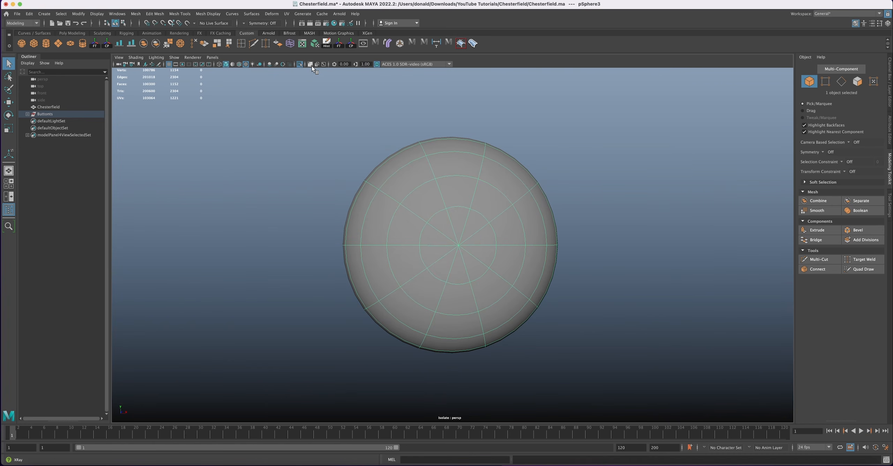
{"action": "left_click", "coordinate": [299, 65]}
- Move the selected button outward from its junction to Z 3.56 and nudge it sideways to X -13.56
{"action": "scroll", "coordinate": [485, 203], "scroll_direction": "down", "scroll_amount": 8}
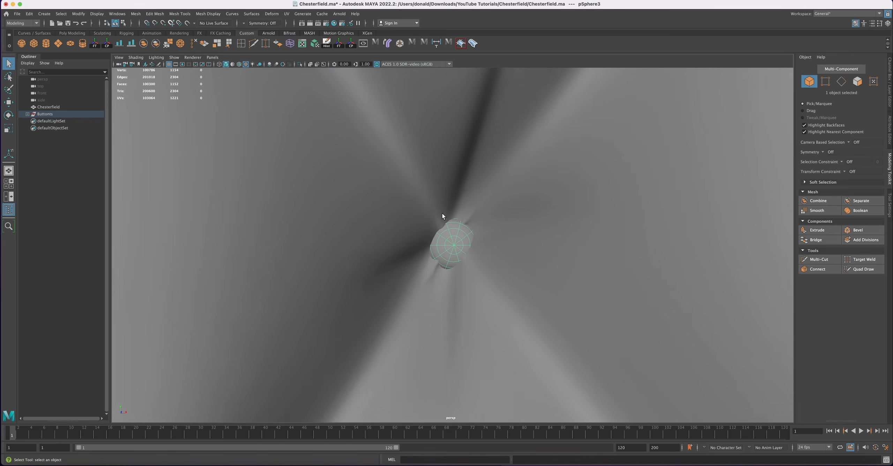
{"action": "mouse_move", "coordinate": [442, 213]}
{"action": "left_mouse_down", "text": "alt"}
{"action": "mouse_move", "coordinate": [459, 243]}
{"action": "mouse_move", "coordinate": [450, 238]}
{"action": "left_mouse_up", "text": "alt"}
{"action": "key", "text": "w"}
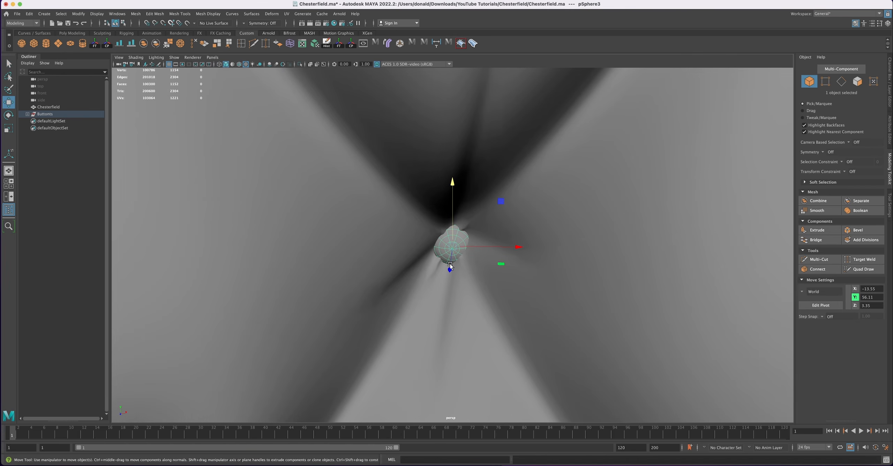
{"action": "left_click_drag", "start_coordinate": [450, 271], "coordinate": [451, 275]}
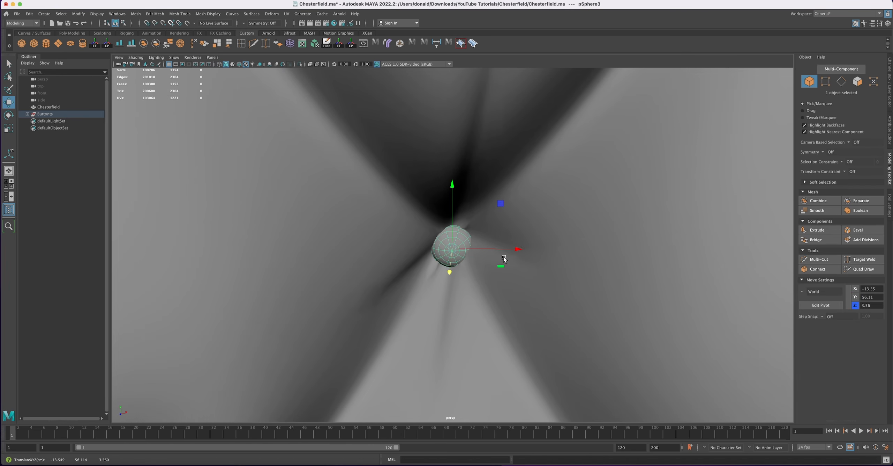
{"action": "left_click_drag", "start_coordinate": [512, 250], "coordinate": [512, 250]}
{"action": "right_click_drag", "start_coordinate": [510, 270], "coordinate": [395, 214], "text": "alt"}
{"action": "middle_click_drag", "start_coordinate": [524, 295], "coordinate": [516, 277], "text": "alt"}
{"action": "right_click_drag", "start_coordinate": [516, 278], "coordinate": [512, 259], "text": "alt"}
{"action": "left_click_drag", "start_coordinate": [538, 255], "coordinate": [537, 224], "text": "alt"}
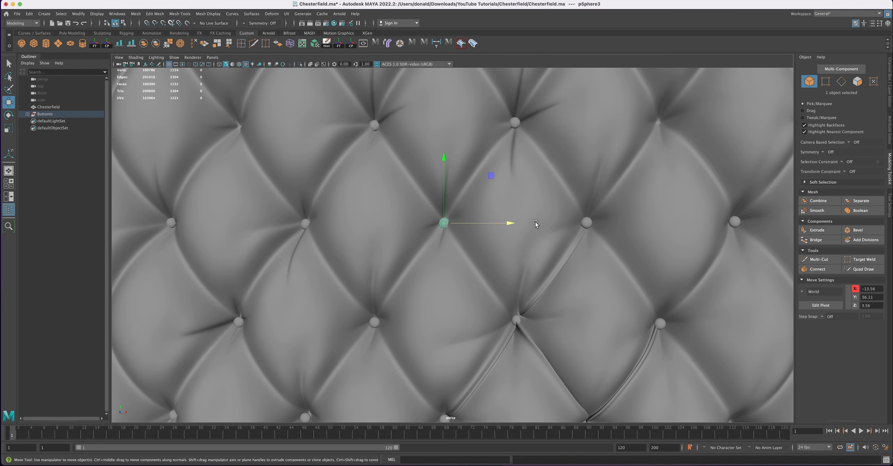
- Duplicate a neighbouring button and place the copy on the empty junction in the front view, at X 14.23, Y 69.42
{"action": "middle_click_drag", "start_coordinate": [582, 188], "coordinate": [534, 213], "text": "alt"}
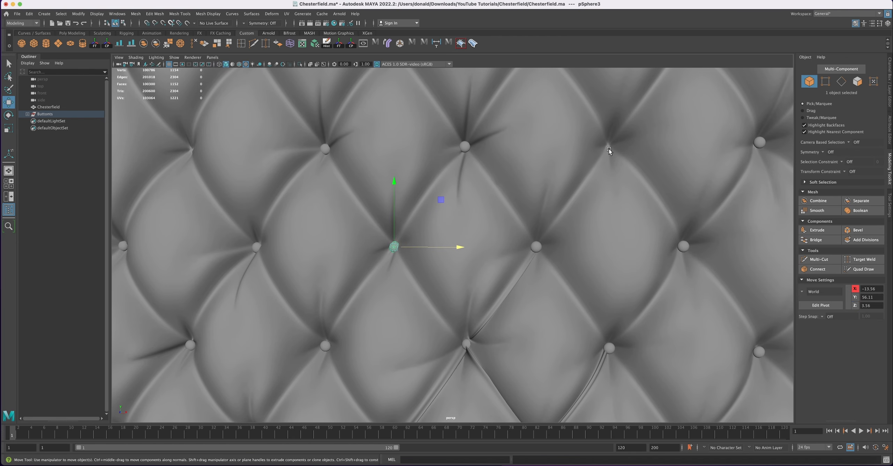
{"action": "middle_click_drag", "start_coordinate": [609, 151], "coordinate": [574, 171], "text": "alt"}
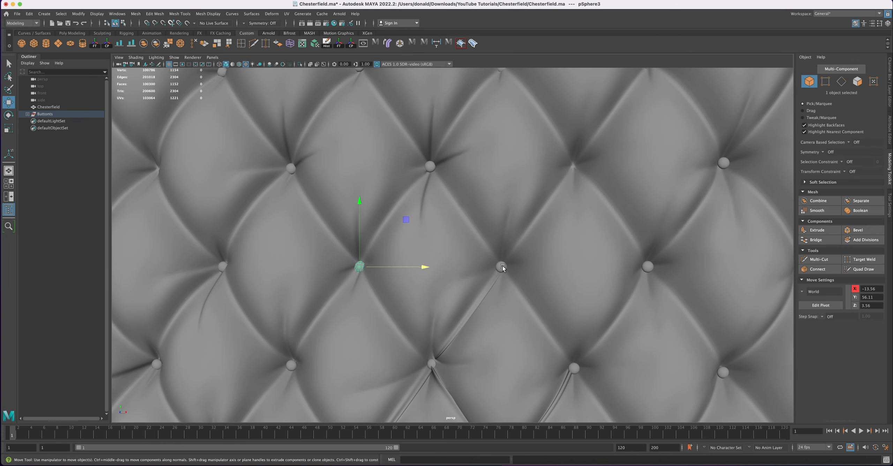
{"action": "left_click", "coordinate": [502, 266]}
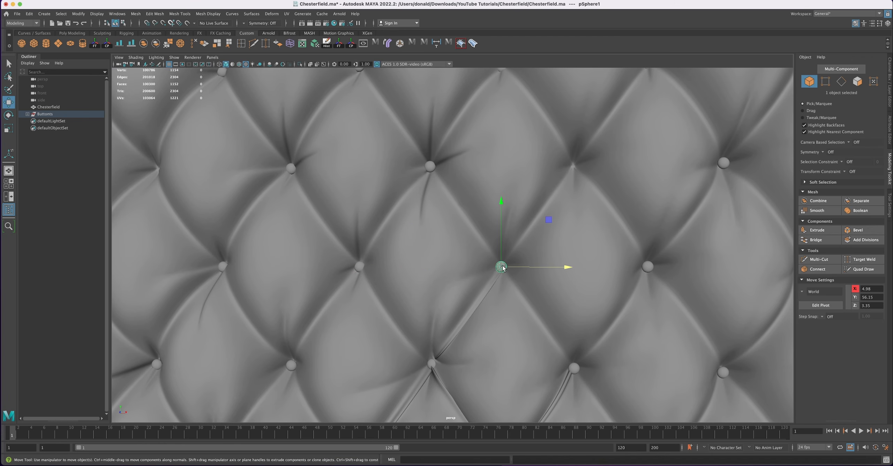
{"action": "key", "text": "ctrl+d"}
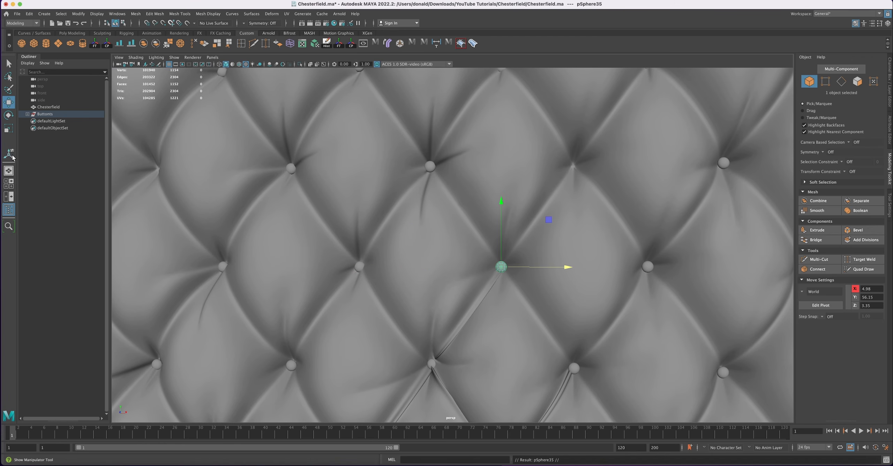
{"action": "left_click", "coordinate": [9, 183]}
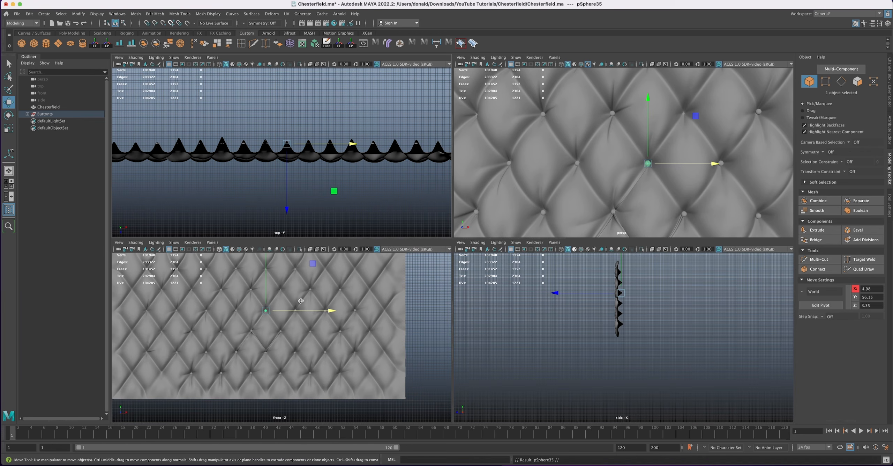
{"action": "key", "text": "space"}
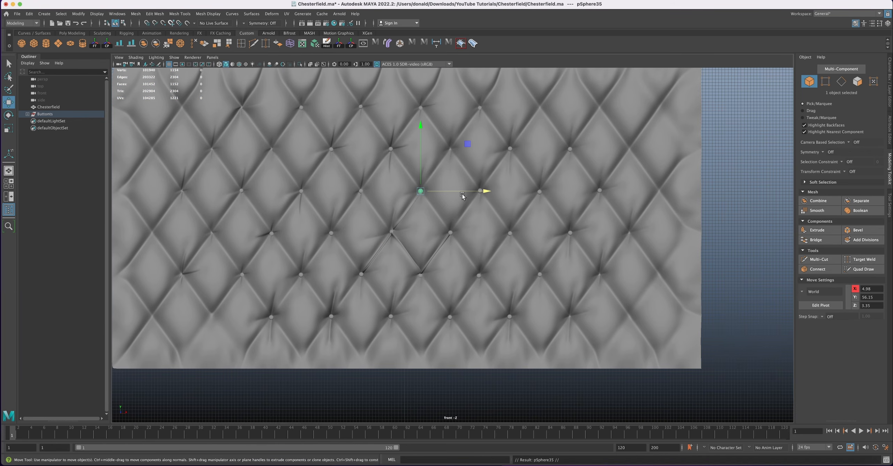
{"action": "left_click_drag", "start_coordinate": [419, 191], "coordinate": [450, 149]}
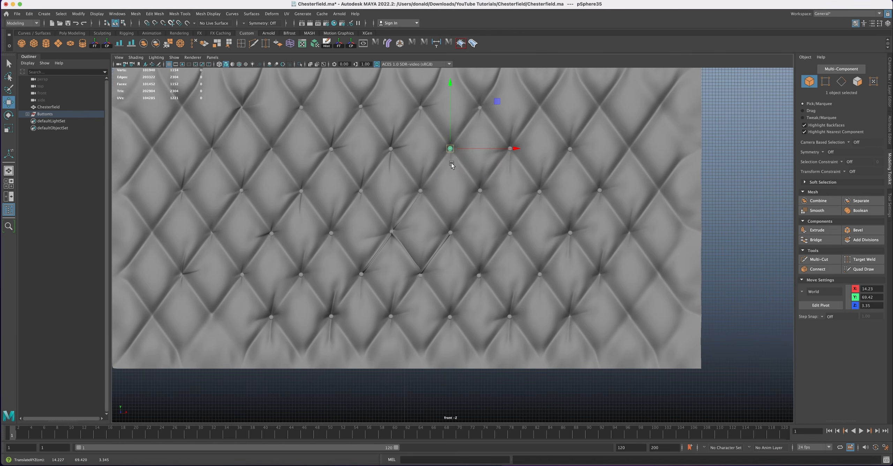
{"action": "scroll", "coordinate": [455, 236], "scroll_direction": "up", "scroll_amount": 5}
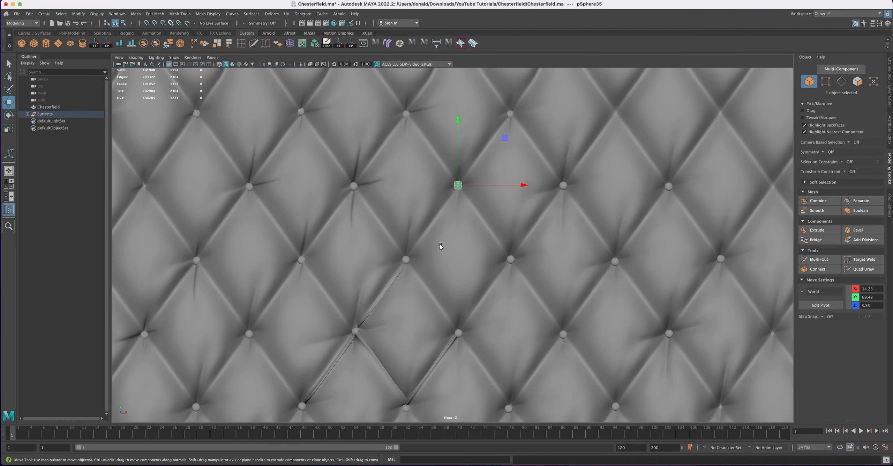
- Return from the front view to the full perspective view and leave nothing selected
{"action": "left_click", "coordinate": [435, 241]}
{"action": "scroll", "coordinate": [412, 258], "scroll_direction": "down", "scroll_amount": 10}
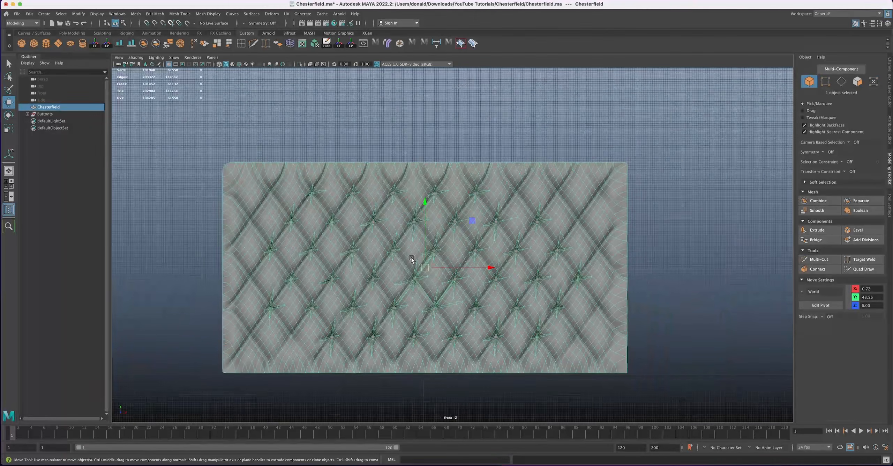
{"action": "key", "text": "space"}
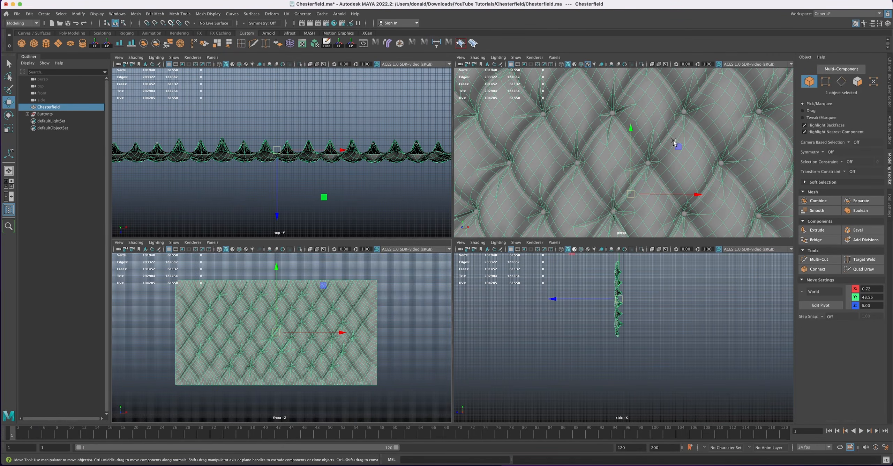
{"action": "key", "text": "space"}
{"action": "left_click_drag", "start_coordinate": [664, 149], "coordinate": [543, 162], "text": "alt"}
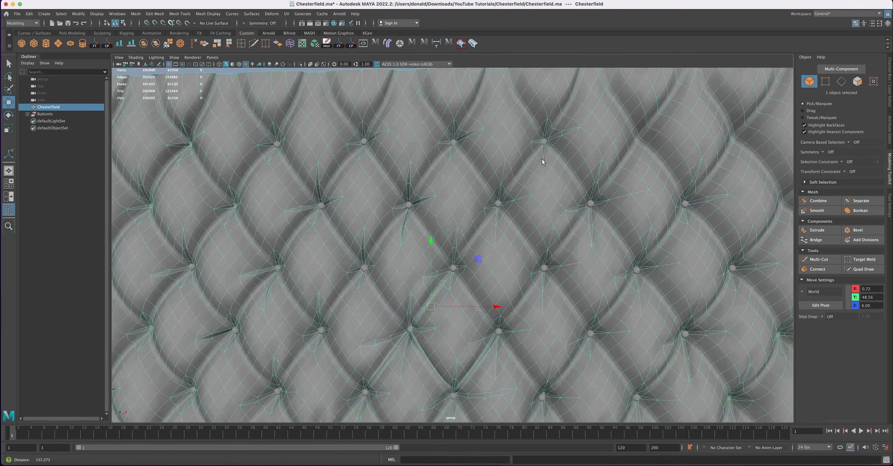
{"action": "right_click_drag", "start_coordinate": [543, 161], "coordinate": [469, 169], "text": "alt"}
{"action": "middle_click_drag", "start_coordinate": [506, 227], "coordinate": [502, 191], "text": "alt"}
{"action": "right_click_drag", "start_coordinate": [501, 191], "coordinate": [491, 188], "text": "alt"}
{"action": "left_click", "coordinate": [464, 97]}
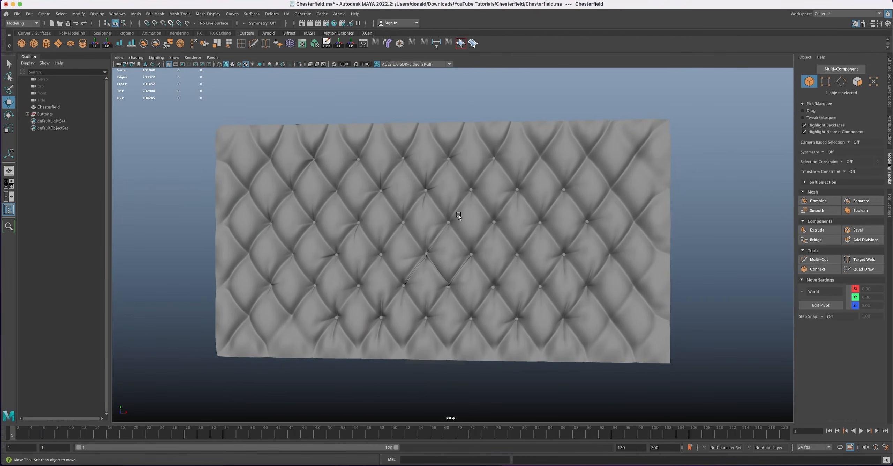
- Examine the smoothed, buttoned panel from several angles, checking its folds, wrinkles and button placement
{"action": "left_click_drag", "start_coordinate": [457, 228], "coordinate": [448, 241], "text": "alt"}
{"action": "right_click_drag", "start_coordinate": [402, 240], "coordinate": [459, 261], "text": "alt"}
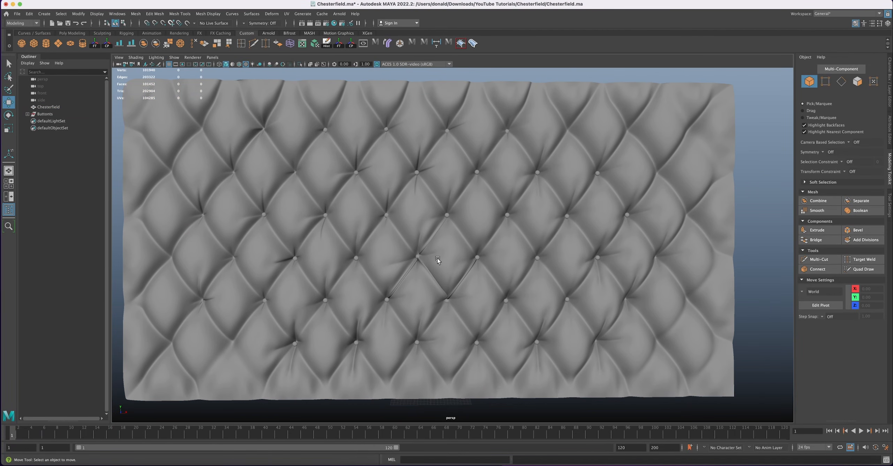
{"action": "left_click_drag", "start_coordinate": [405, 250], "coordinate": [434, 237], "text": "alt"}
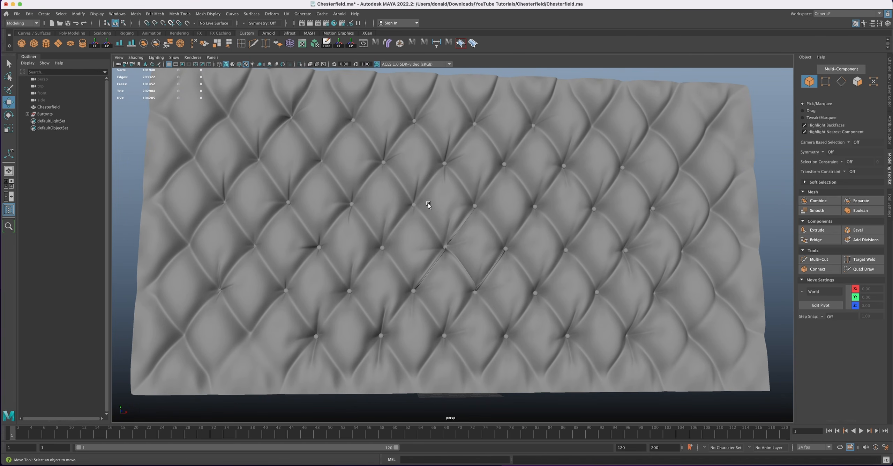
{"action": "left_click_drag", "start_coordinate": [519, 261], "coordinate": [471, 230], "text": "alt"}
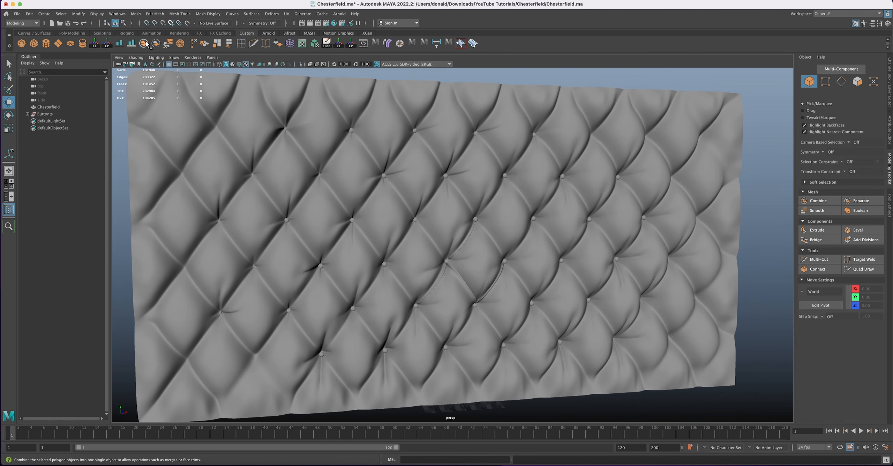
{"action": "mouse_move", "coordinate": [477, 237]}
{"action": "left_mouse_down", "text": "alt"}
{"action": "mouse_move", "coordinate": [458, 229]}
{"action": "mouse_move", "coordinate": [489, 232]}
{"action": "left_mouse_up", "text": "alt"}
{"action": "middle_click_drag", "start_coordinate": [489, 233], "coordinate": [499, 211], "text": "alt"}
{"action": "right_click_drag", "start_coordinate": [500, 212], "coordinate": [449, 193], "text": "alt"}
{"action": "left_click_drag", "start_coordinate": [448, 192], "coordinate": [437, 198], "text": "alt"}
{"action": "right_click_drag", "start_coordinate": [436, 198], "coordinate": [472, 195], "text": "alt"}
{"action": "middle_click_drag", "start_coordinate": [472, 195], "coordinate": [428, 202], "text": "alt"}
{"action": "left_click_drag", "start_coordinate": [428, 202], "coordinate": [464, 235], "text": "alt"}
{"action": "middle_click_drag", "start_coordinate": [465, 234], "coordinate": [455, 219], "text": "alt"}
{"action": "right_click_drag", "start_coordinate": [455, 219], "coordinate": [431, 208], "text": "alt"}
{"action": "left_click_drag", "start_coordinate": [431, 209], "coordinate": [443, 222], "text": "alt"}
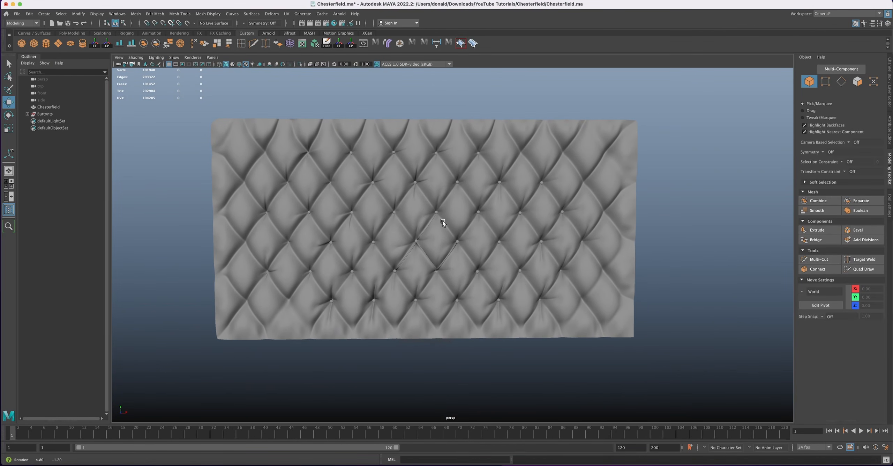
- Select the Chesterfield mesh to check its wireframe across the whole panel, and deselect it
{"action": "left_click_drag", "start_coordinate": [278, 196], "coordinate": [446, 251], "text": "alt"}
{"action": "left_click", "coordinate": [469, 223]}
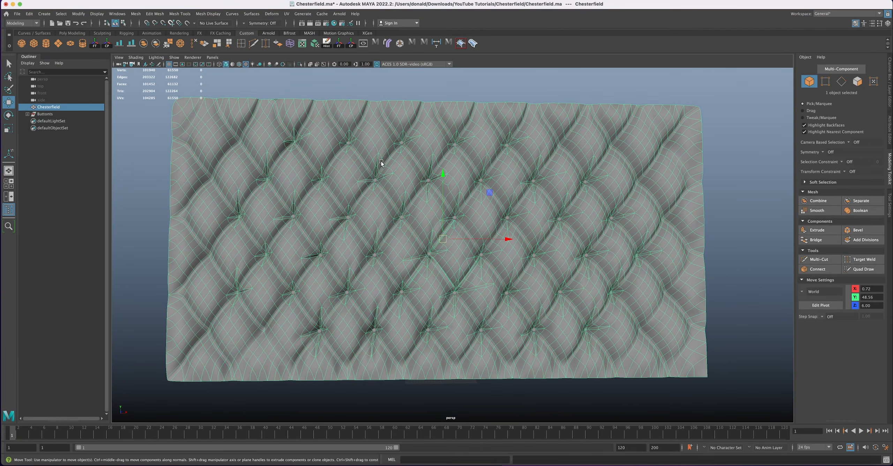
{"action": "left_click", "coordinate": [312, 101]}
{"action": "mouse_move", "coordinate": [383, 225]}
{"action": "left_mouse_down", "text": "alt"}
{"action": "mouse_move", "coordinate": [407, 225]}
{"action": "mouse_move", "coordinate": [390, 226]}
{"action": "left_mouse_up", "text": "alt"}
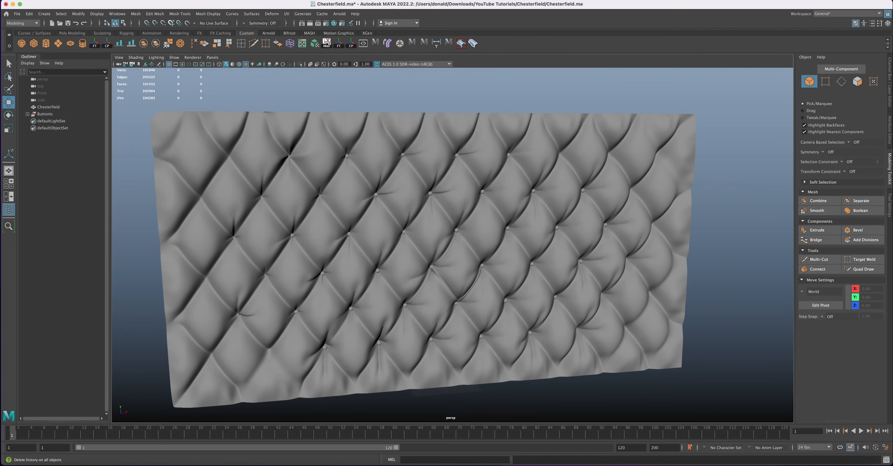
- Review the output image size and the Arnold sampling values in the render settings
{"action": "left_click", "coordinate": [327, 25]}
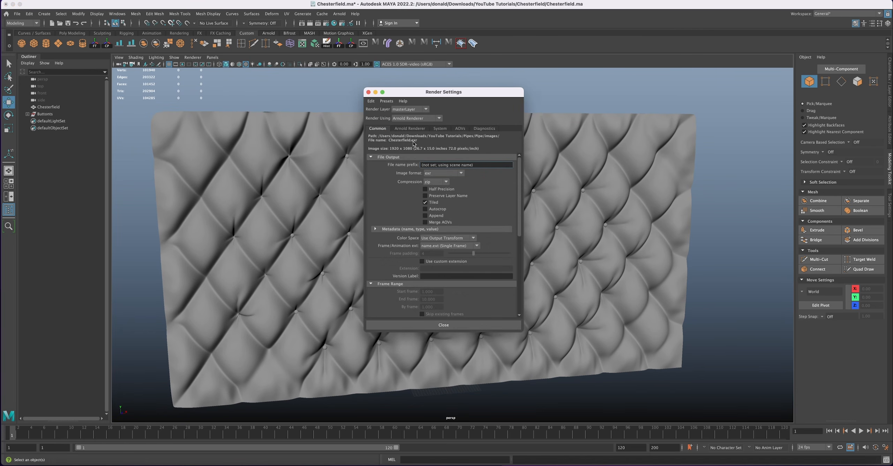
{"action": "scroll", "coordinate": [464, 261], "scroll_direction": "down", "scroll_amount": 6}
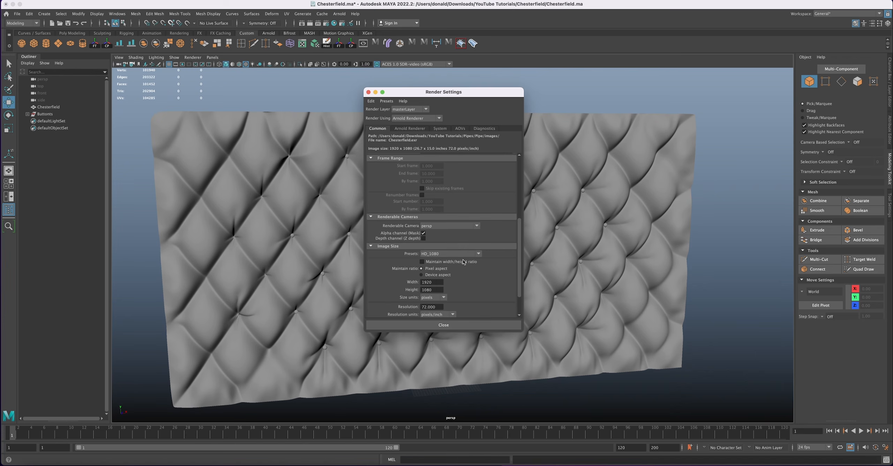
{"action": "scroll", "coordinate": [435, 258], "scroll_direction": "up", "scroll_amount": 6}
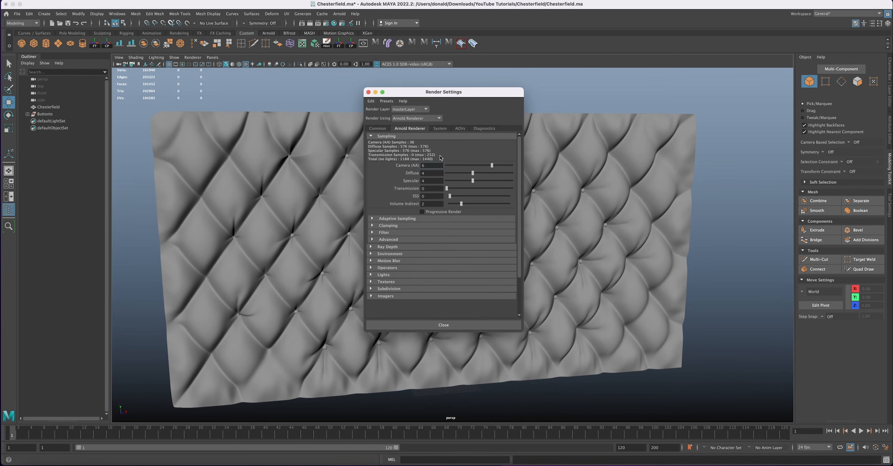
{"action": "left_click", "coordinate": [438, 164]}
{"action": "left_click", "coordinate": [442, 324]}
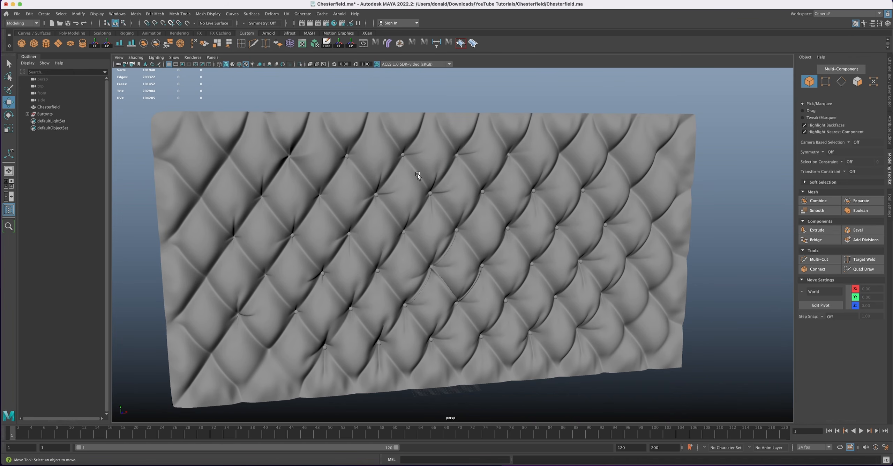
- Add an Arnold skydome light to the scene
{"action": "left_click", "coordinate": [335, 14]}
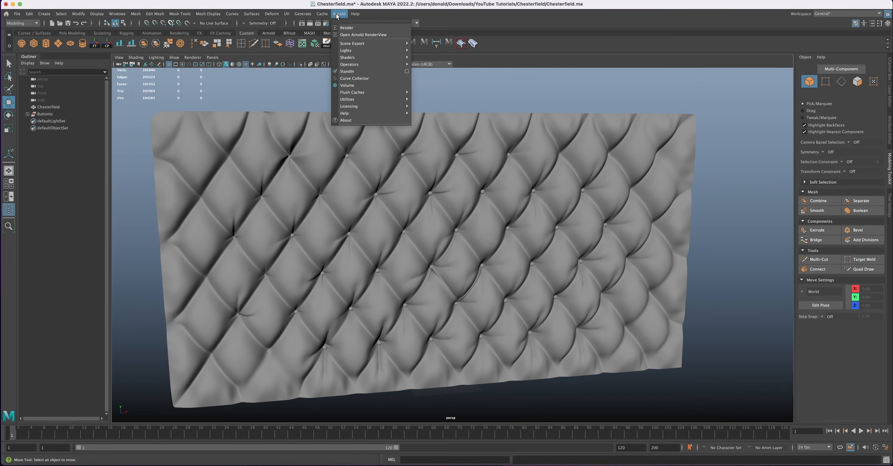
{"action": "mouse_move", "coordinate": [348, 51]}
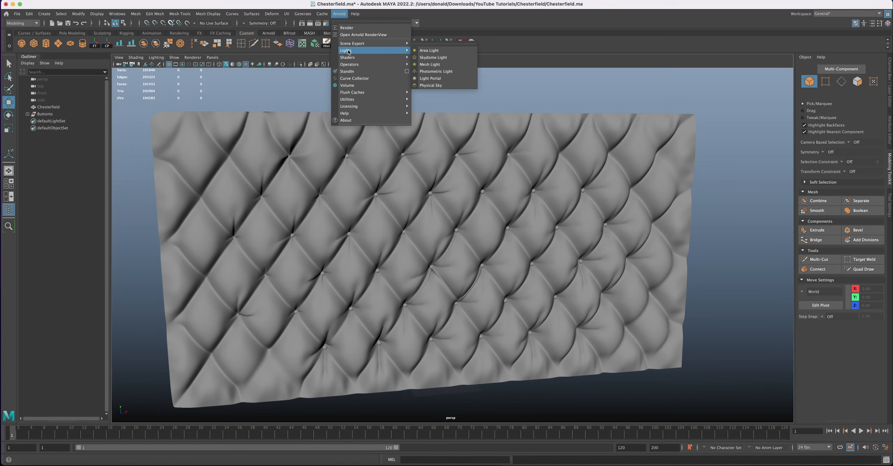
{"action": "left_click", "coordinate": [431, 57]}
- Frame the tufted panel at an angle so its folds and buttons fill the 1920 x 1080 resolution gate
{"action": "scroll", "coordinate": [452, 188], "scroll_direction": "down", "scroll_amount": 3}
{"action": "left_click_drag", "start_coordinate": [451, 189], "coordinate": [455, 222], "text": "alt"}
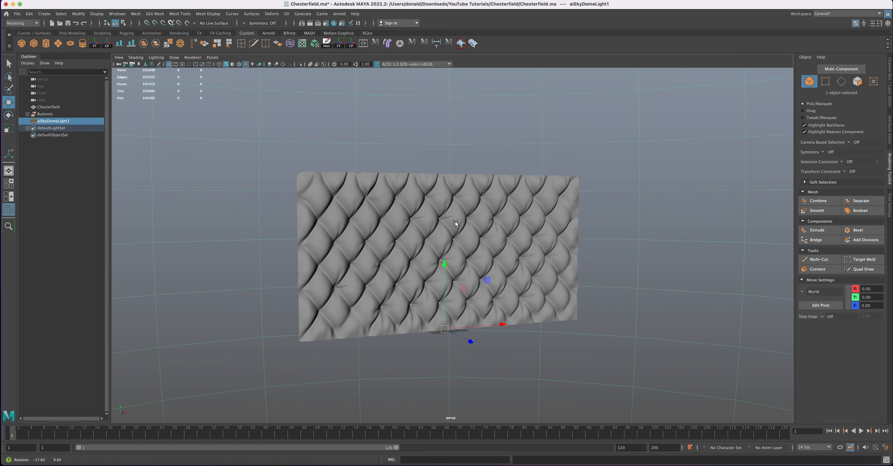
{"action": "scroll", "coordinate": [455, 222], "scroll_direction": "up", "scroll_amount": 5}
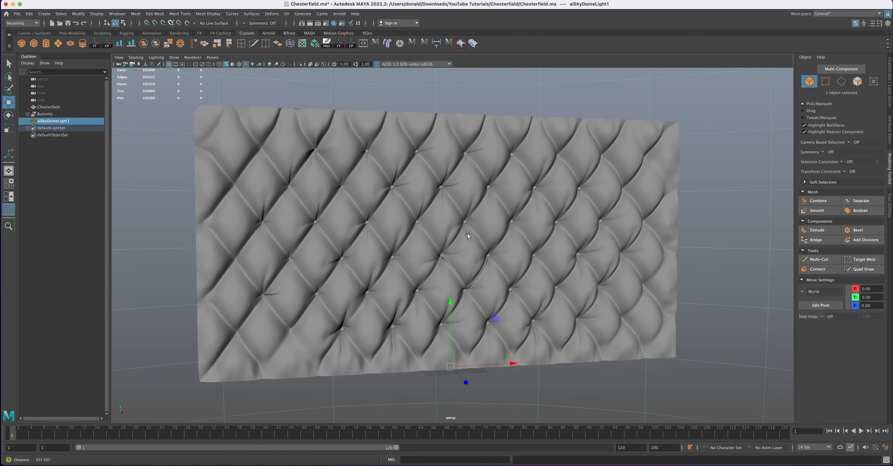
{"action": "scroll", "coordinate": [468, 235], "scroll_direction": "up", "scroll_amount": 1}
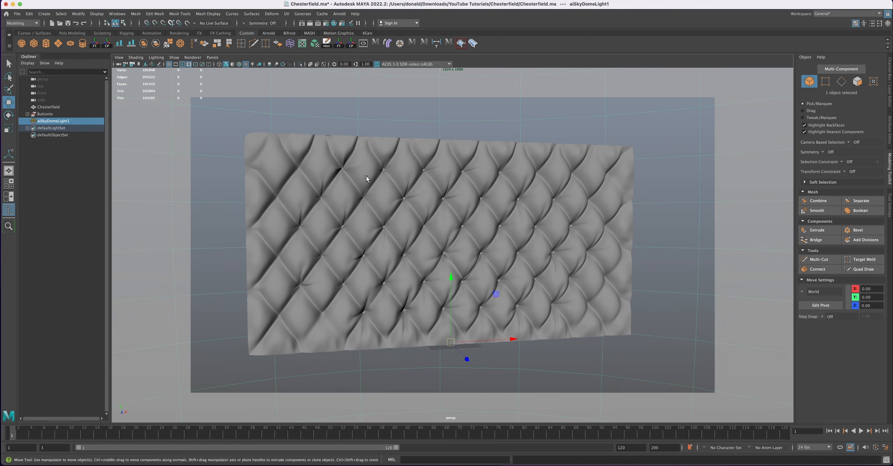
{"action": "right_click_drag", "start_coordinate": [366, 178], "coordinate": [432, 204], "text": "alt"}
{"action": "mouse_move", "coordinate": [432, 203]}
{"action": "left_mouse_down", "text": "alt"}
{"action": "mouse_move", "coordinate": [450, 208]}
{"action": "mouse_move", "coordinate": [421, 208]}
{"action": "left_mouse_up", "text": "alt"}
{"action": "right_click_drag", "start_coordinate": [396, 204], "coordinate": [412, 209], "text": "alt"}
{"action": "middle_click_drag", "start_coordinate": [435, 203], "coordinate": [436, 210], "text": "alt"}
{"action": "right_click_drag", "start_coordinate": [407, 196], "coordinate": [418, 198], "text": "alt"}
{"action": "middle_click_drag", "start_coordinate": [418, 198], "coordinate": [416, 195], "text": "alt"}
{"action": "right_click_drag", "start_coordinate": [416, 195], "coordinate": [418, 197], "text": "alt"}
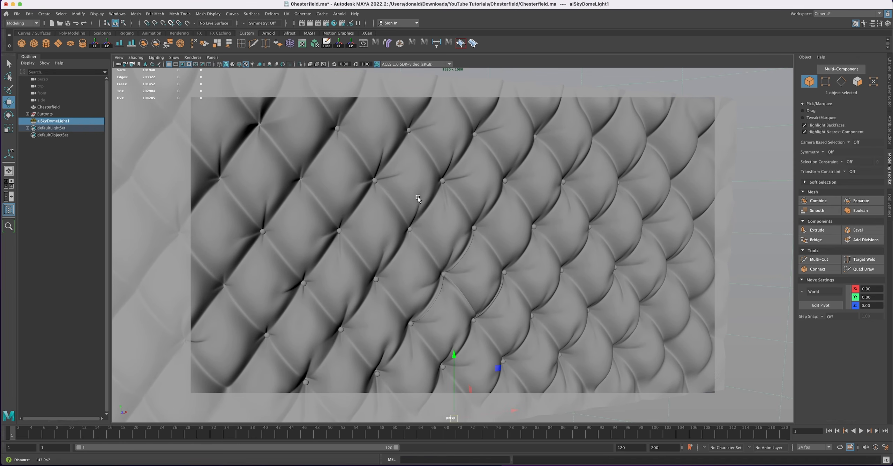
- Save the current perspective framing as a new camera bookmark and add that bookmark to the shelf
{"action": "left_click", "coordinate": [532, 291]}
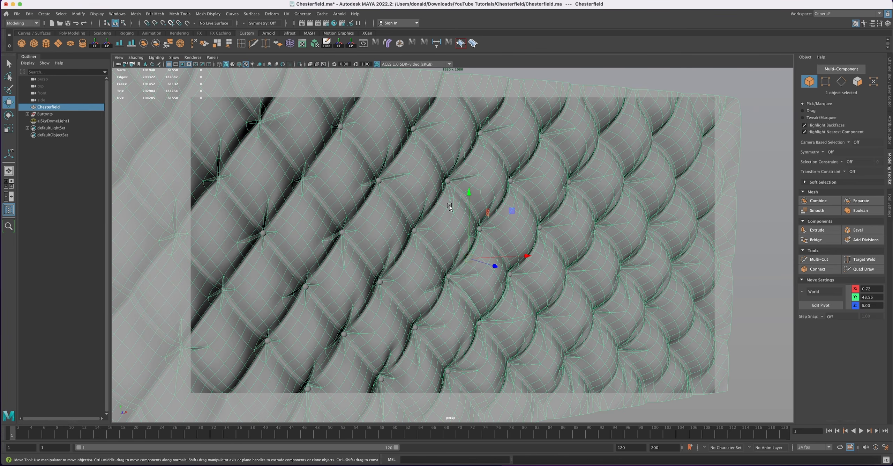
{"action": "left_click", "coordinate": [119, 57]}
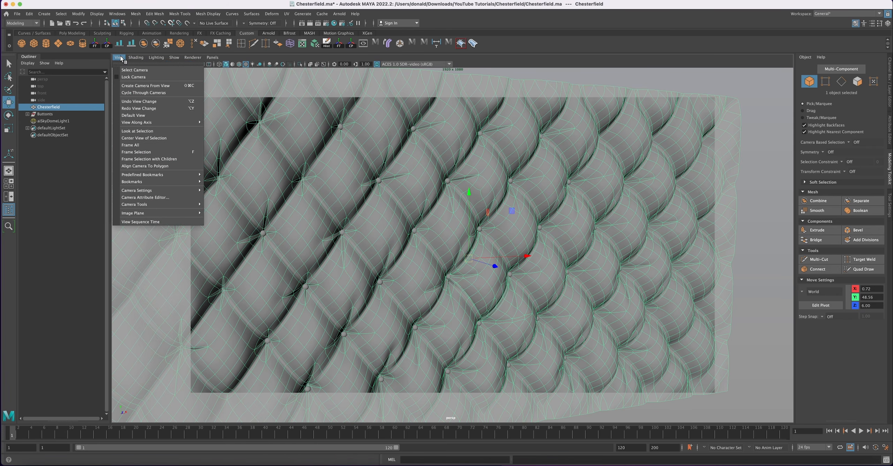
{"action": "mouse_move", "coordinate": [152, 181]}
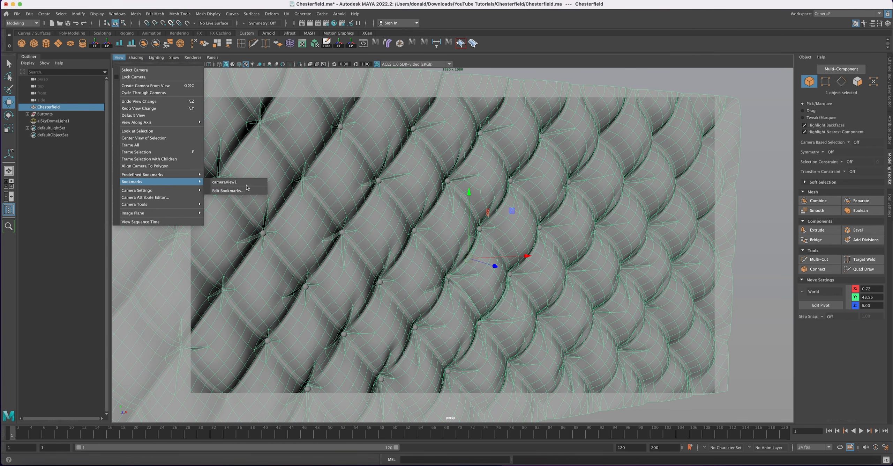
{"action": "left_click", "coordinate": [229, 191]}
{"action": "left_click", "coordinate": [371, 263]}
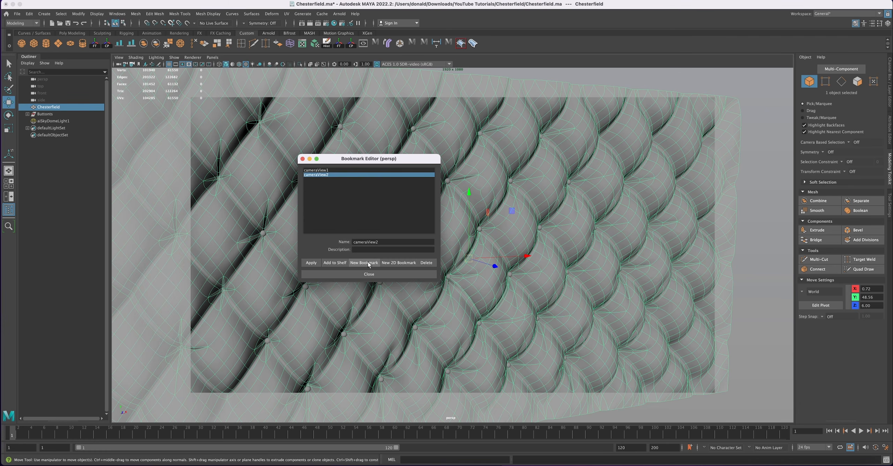
{"action": "left_click", "coordinate": [335, 262]}
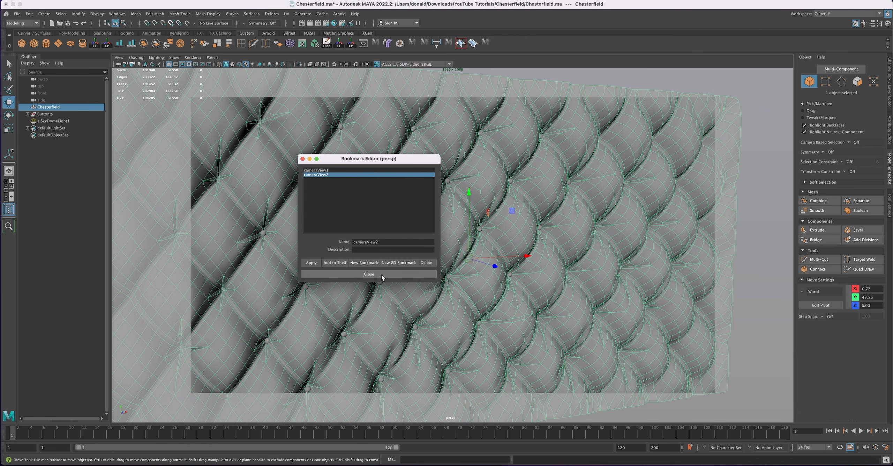
{"action": "left_click", "coordinate": [369, 274]}
- Assign a new Arnold standard surface material to the Chesterfield panel and its buttons, and name it LeatherMTL
{"action": "left_click_drag", "start_coordinate": [453, 258], "coordinate": [475, 251], "text": "alt"}
{"action": "key", "text": "f"}
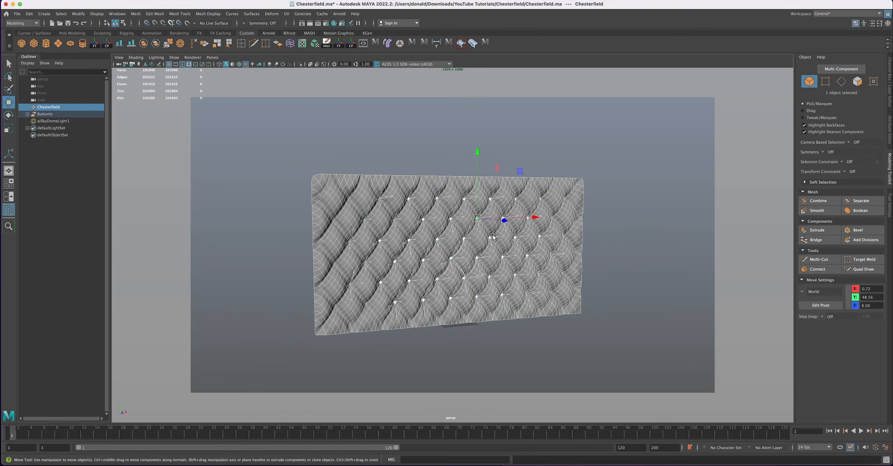
{"action": "right_click_drag", "start_coordinate": [406, 187], "coordinate": [455, 432]}
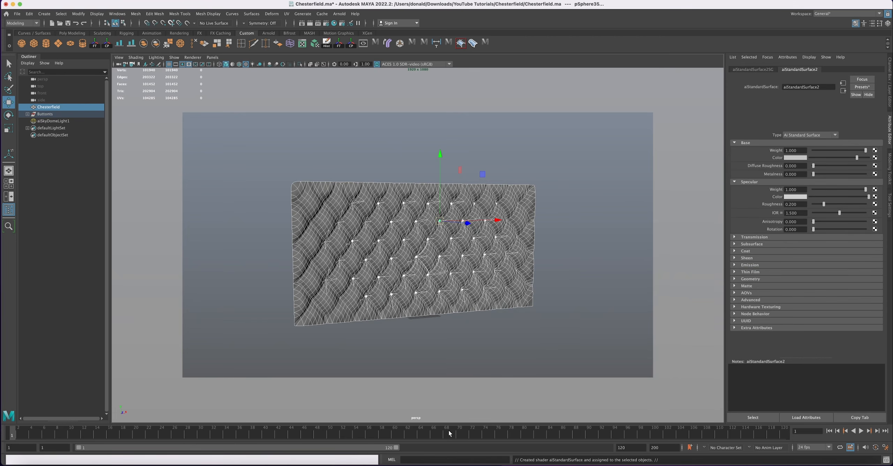
{"action": "left_click", "coordinate": [828, 70]}
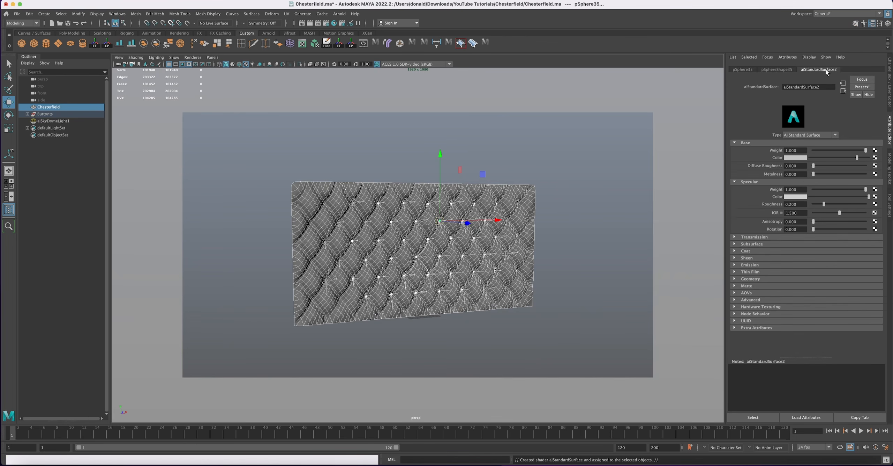
{"action": "double_click", "coordinate": [826, 86]}
{"action": "type", "text": "LeatherMTL"}
{"action": "key", "text": "Return"}
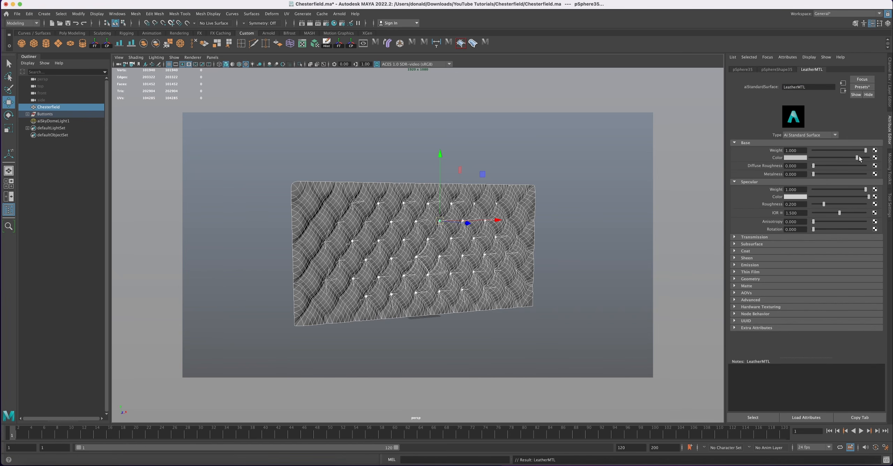
- Connect a file texture to LeatherMTL's base color and load leather_red_02_coll1_4k.png into it
{"action": "left_click", "coordinate": [875, 157]}
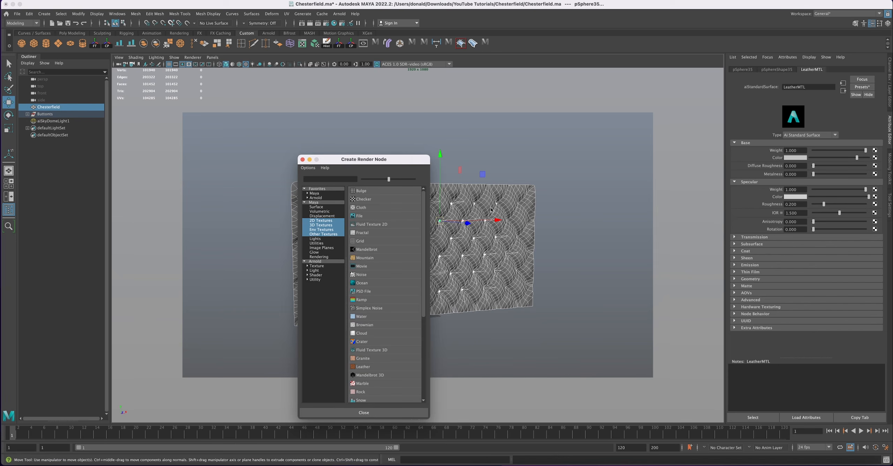
{"action": "left_click", "coordinate": [394, 215]}
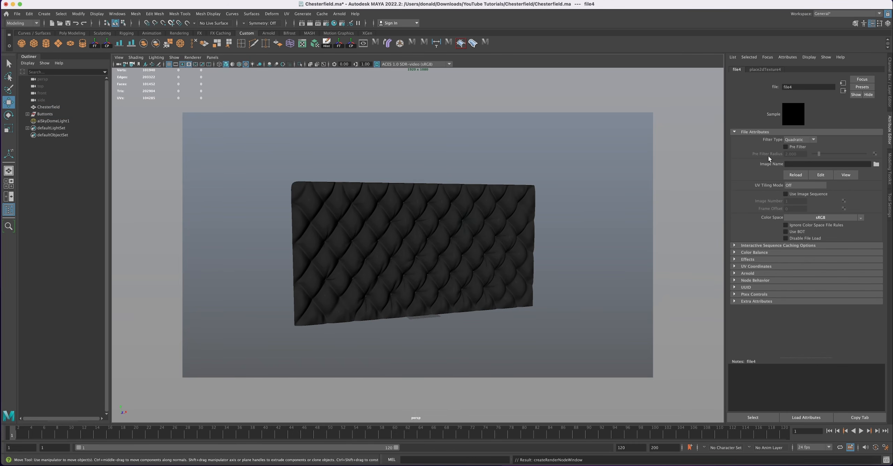
{"action": "left_click", "coordinate": [876, 164]}
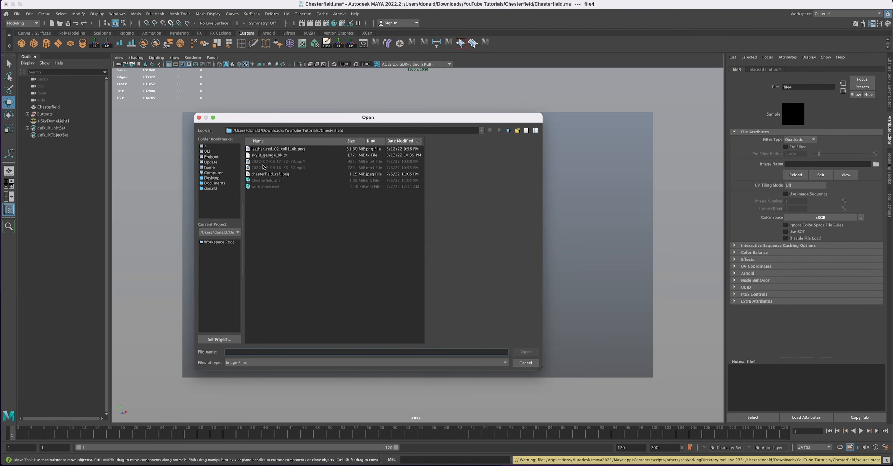
{"action": "left_click", "coordinate": [264, 149]}
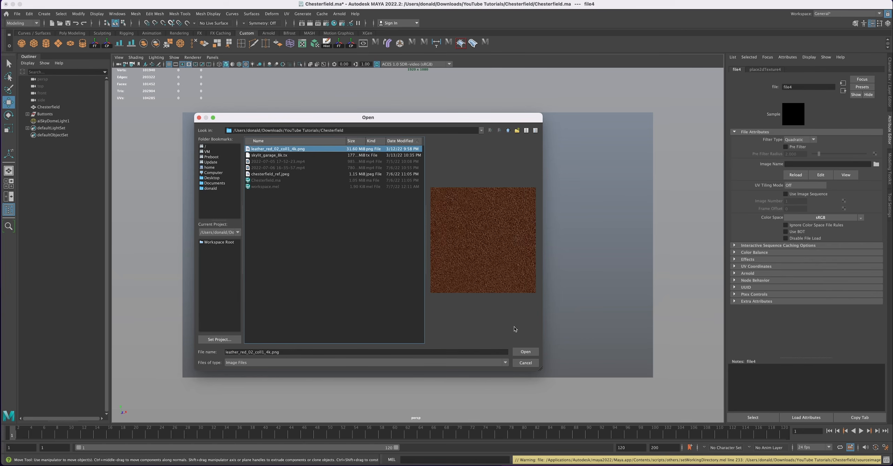
{"action": "left_click", "coordinate": [523, 351]}
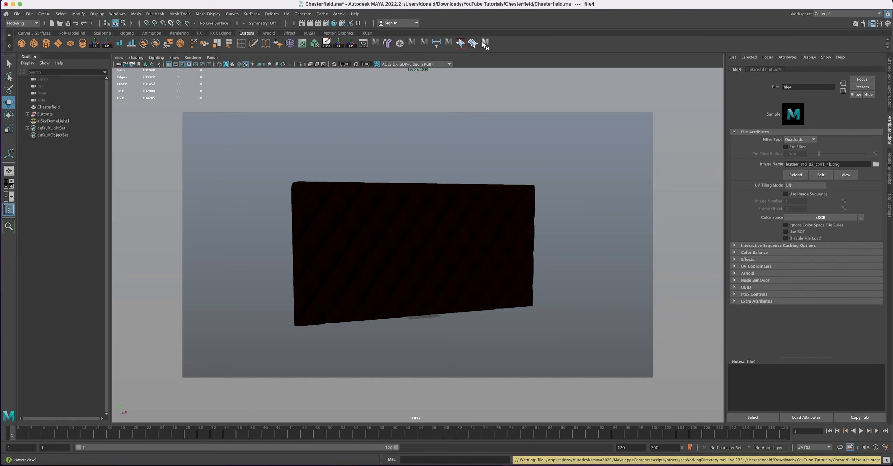
- Connect a file texture to the skydome light's color and load skylit_garage_8k.tx as its environment image
{"action": "scroll", "coordinate": [475, 180], "scroll_direction": "up", "scroll_amount": 5}
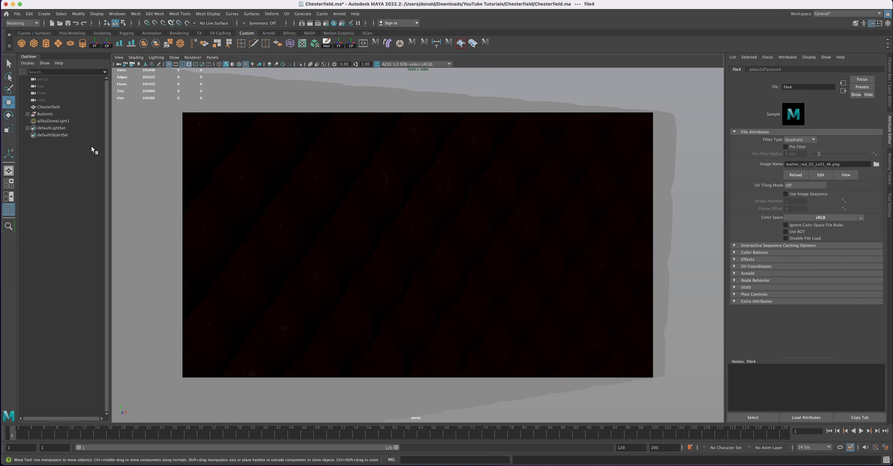
{"action": "left_click", "coordinate": [45, 121]}
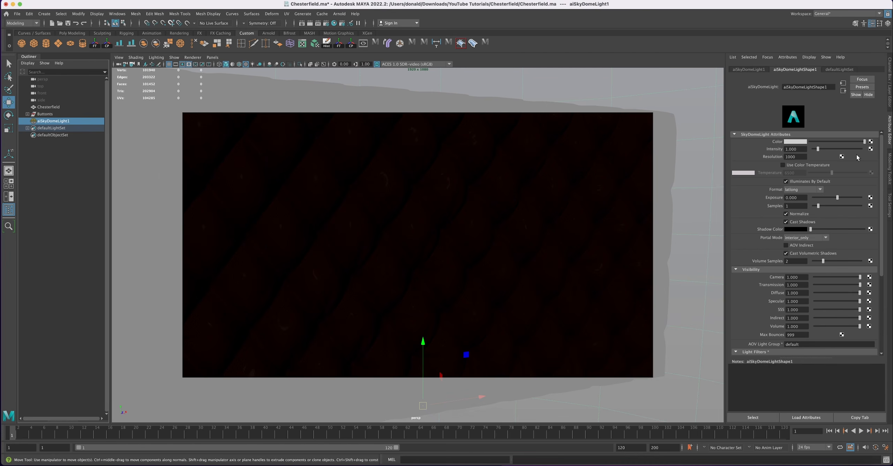
{"action": "left_click", "coordinate": [871, 142]}
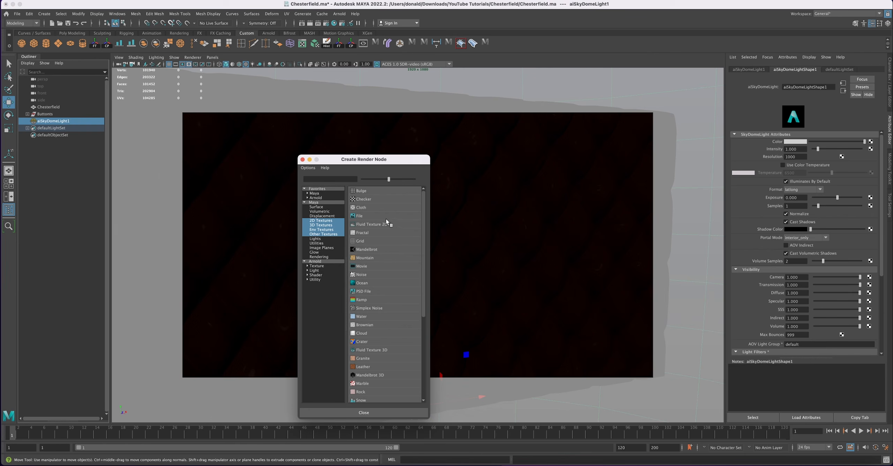
{"action": "left_click", "coordinate": [384, 216]}
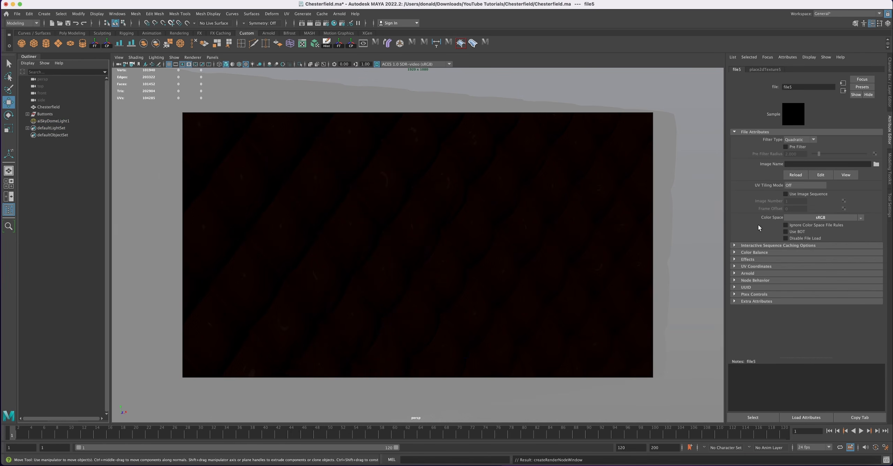
{"action": "left_click", "coordinate": [877, 164]}
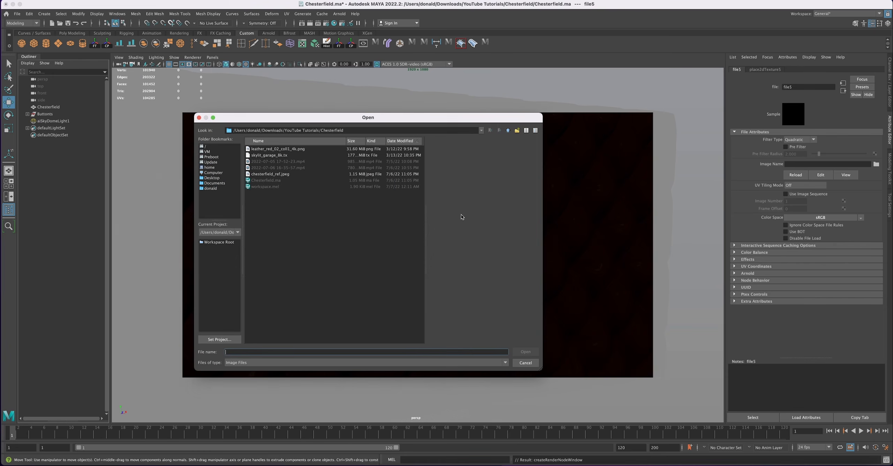
{"action": "left_click", "coordinate": [263, 156]}
{"action": "left_click", "coordinate": [526, 352]}
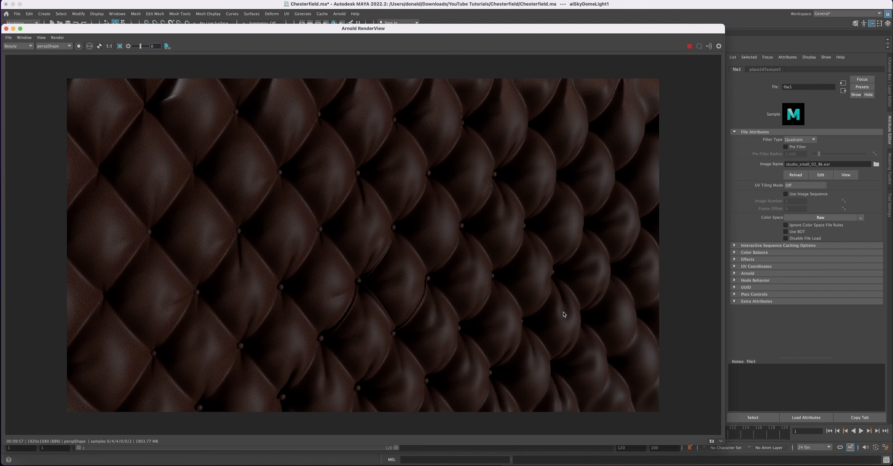
- Raise the render view's exposure to 0.91 and examine the rendered leather folds and buttons up close
{"action": "left_click_drag", "start_coordinate": [141, 48], "coordinate": [142, 48]}
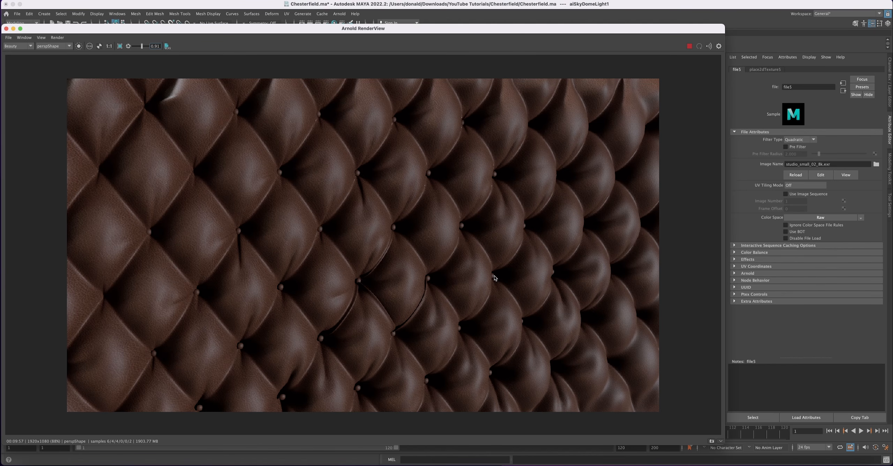
{"action": "scroll", "coordinate": [447, 272], "scroll_direction": "up", "scroll_amount": 3}
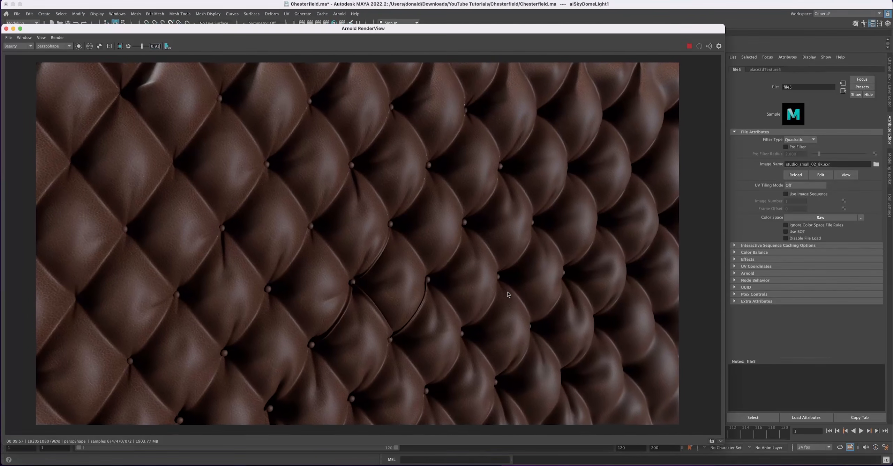
{"action": "mouse_move", "coordinate": [500, 290]}
{"action": "middle_mouse_down"}
{"action": "mouse_move", "coordinate": [504, 275]}
{"action": "mouse_move", "coordinate": [496, 288]}
{"action": "middle_mouse_up"}
{"action": "scroll", "coordinate": [496, 290], "scroll_direction": "up", "scroll_amount": 3}
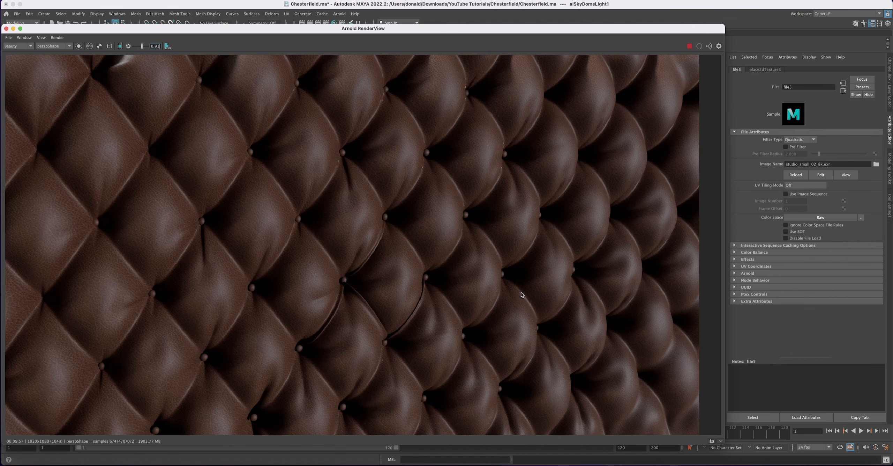
{"action": "scroll", "coordinate": [517, 292], "scroll_direction": "down", "scroll_amount": 1}
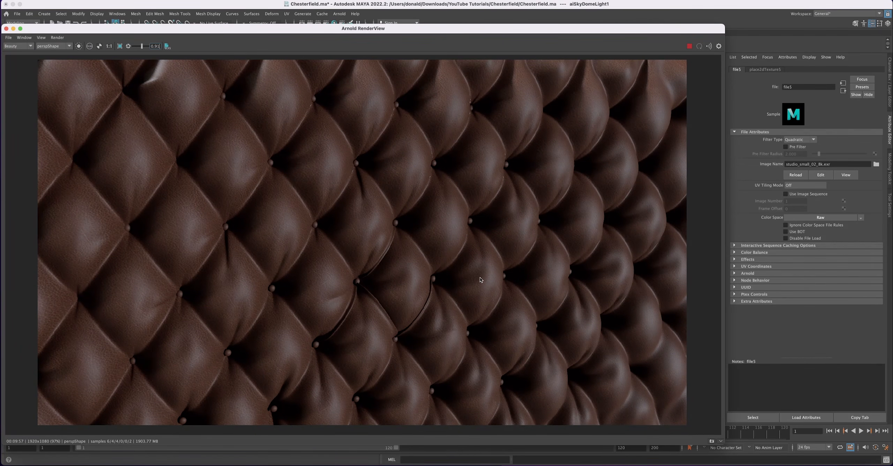